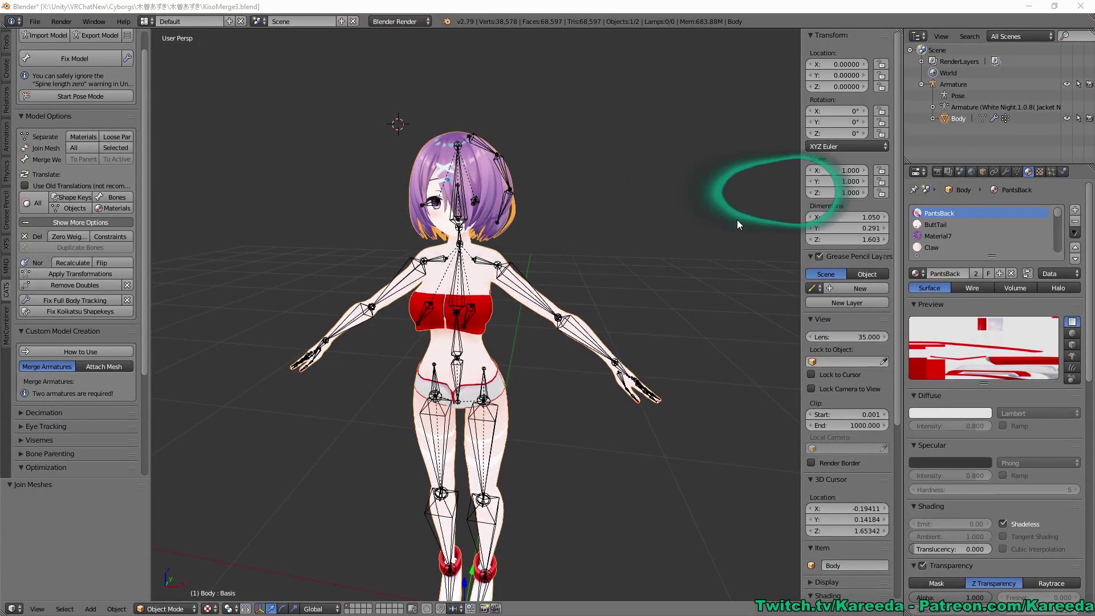
Hide the armature and view the avatar's body mesh from behind.
middle_click_drag(704, 186, 688, 208)
scroll(719, 207, "up", 4)
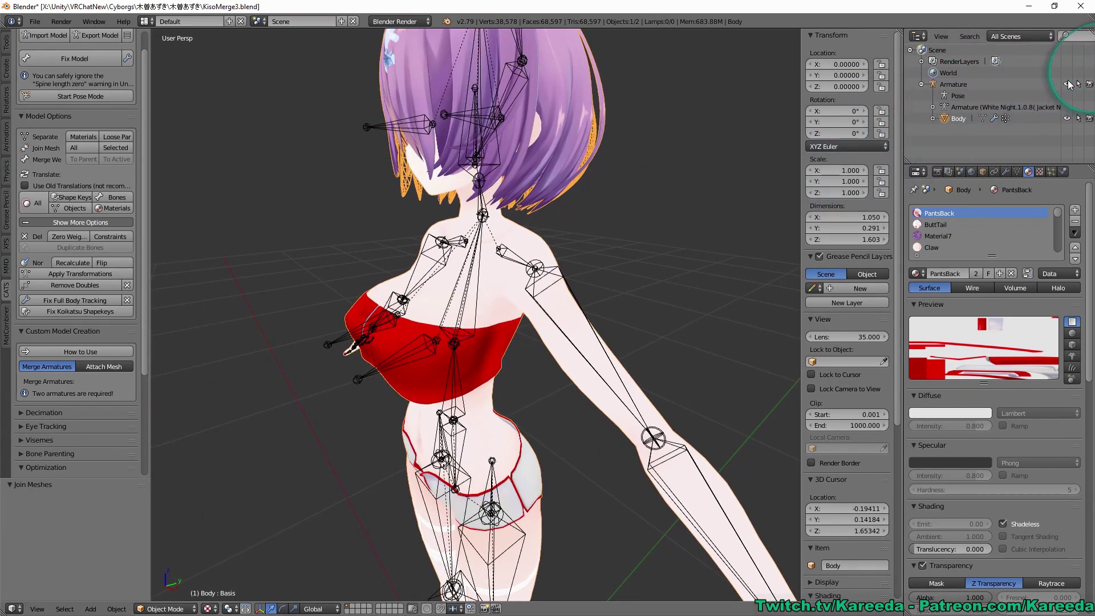
left_click(1068, 86)
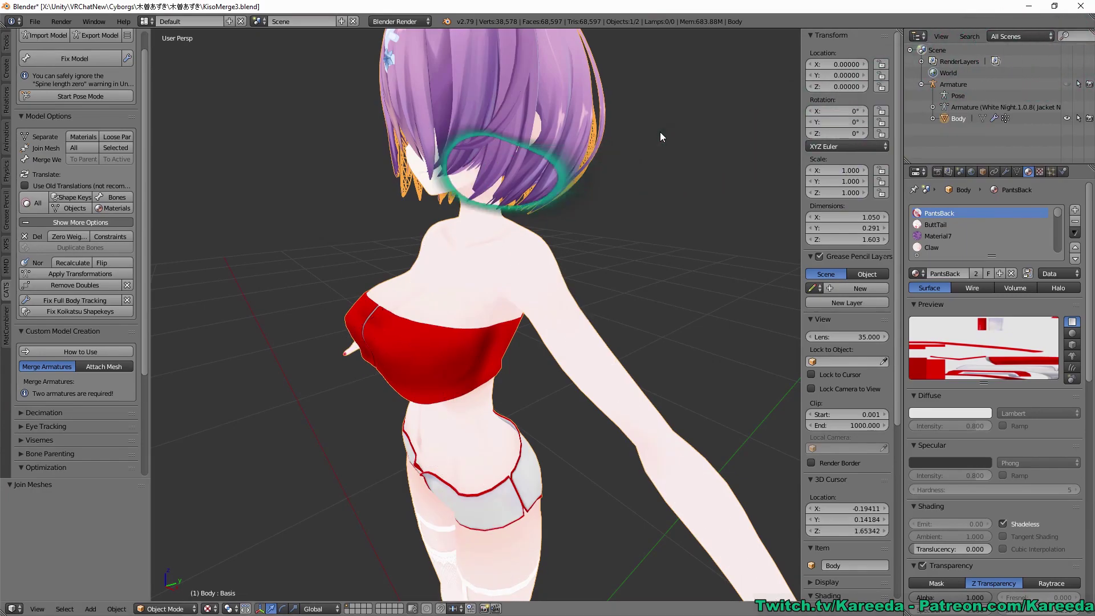
middle_click_drag(659, 131, 674, 170)
scroll(643, 177, "up", 2)
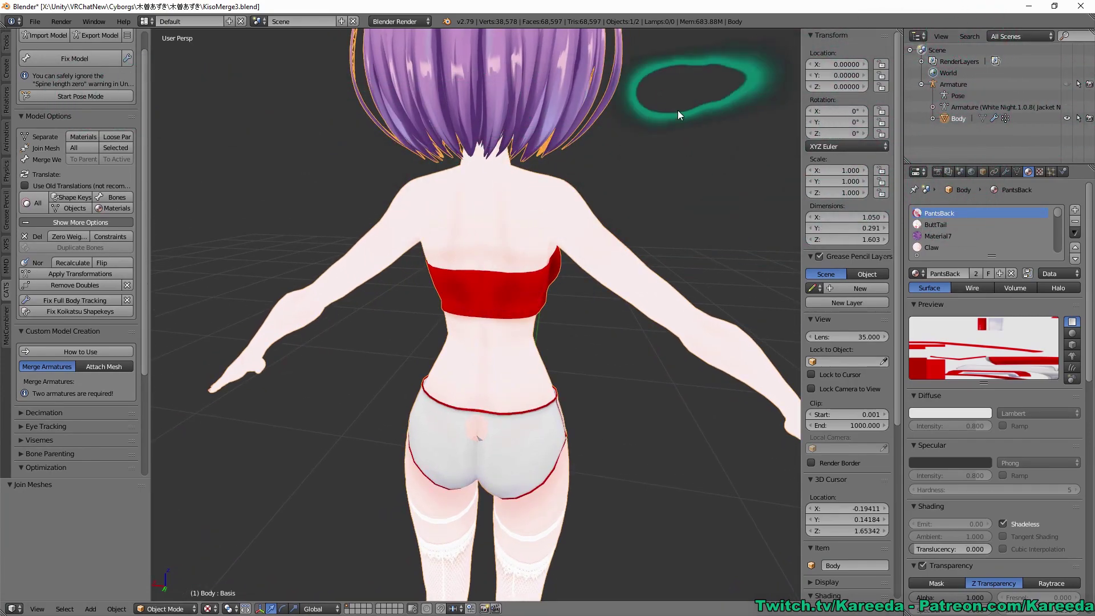
middle_click_drag(678, 111, 684, 154)
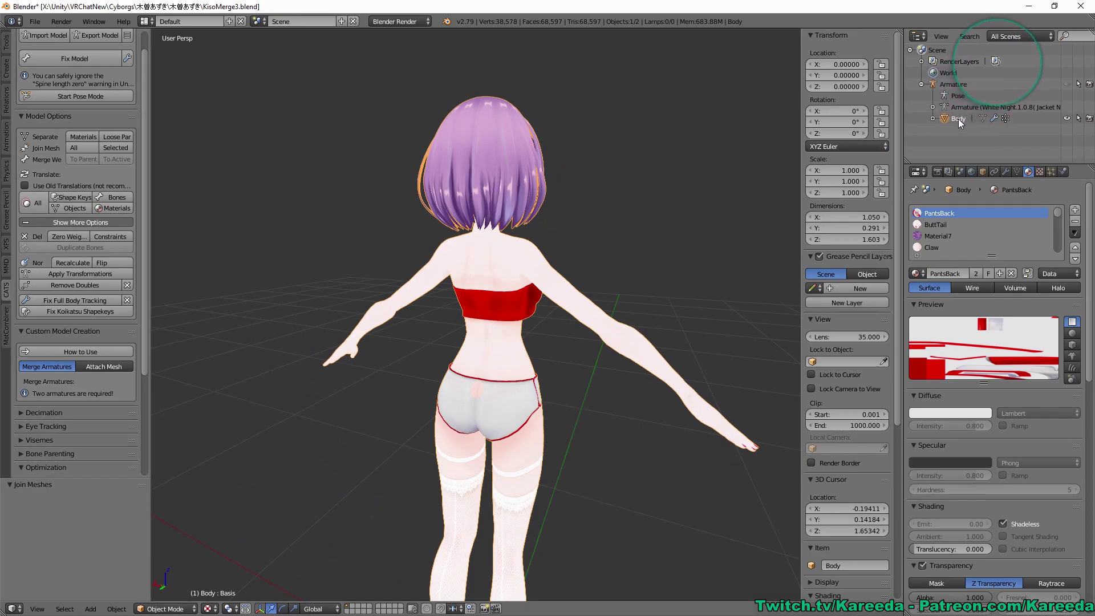
Separate the Body mesh by materials and select the resulting Claw object in an enlarged outliner.
left_click(80, 138)
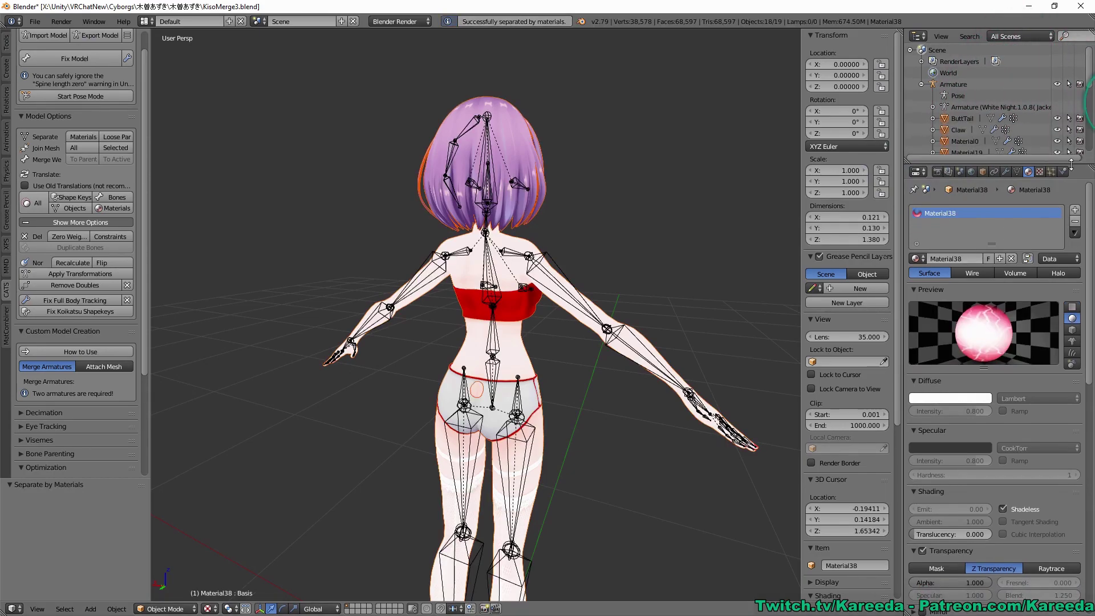
left_click_drag(1071, 165, 1070, 288)
left_click(960, 129)
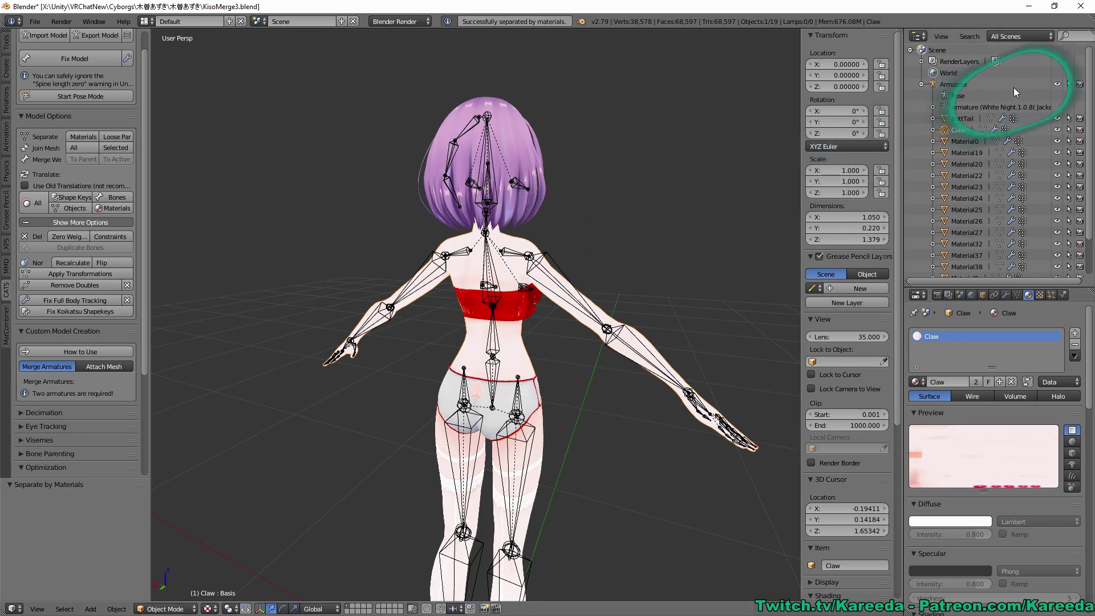
Hide the armature again so the Claw mesh's back and arm can be viewed without bones.
left_click(1057, 84)
scroll(576, 244, "up", 6)
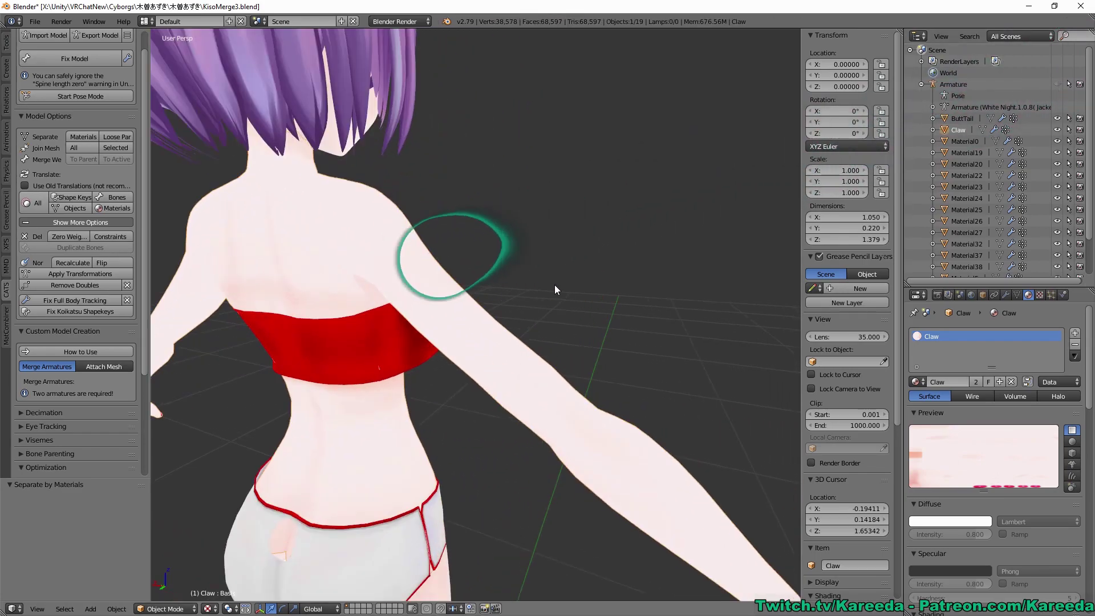
mouse_move(582, 283)
middle_mouse_down()
mouse_move(470, 287)
mouse_move(570, 285)
middle_mouse_up()
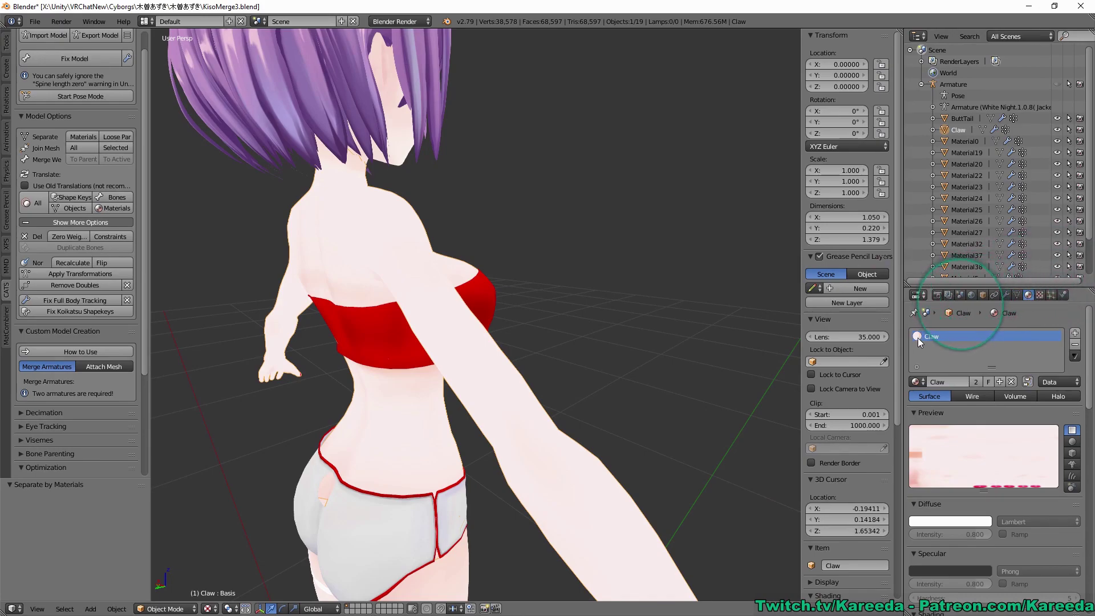
Display the Claw material's body texture settings and browse to the source file of its image.
left_click(1038, 294)
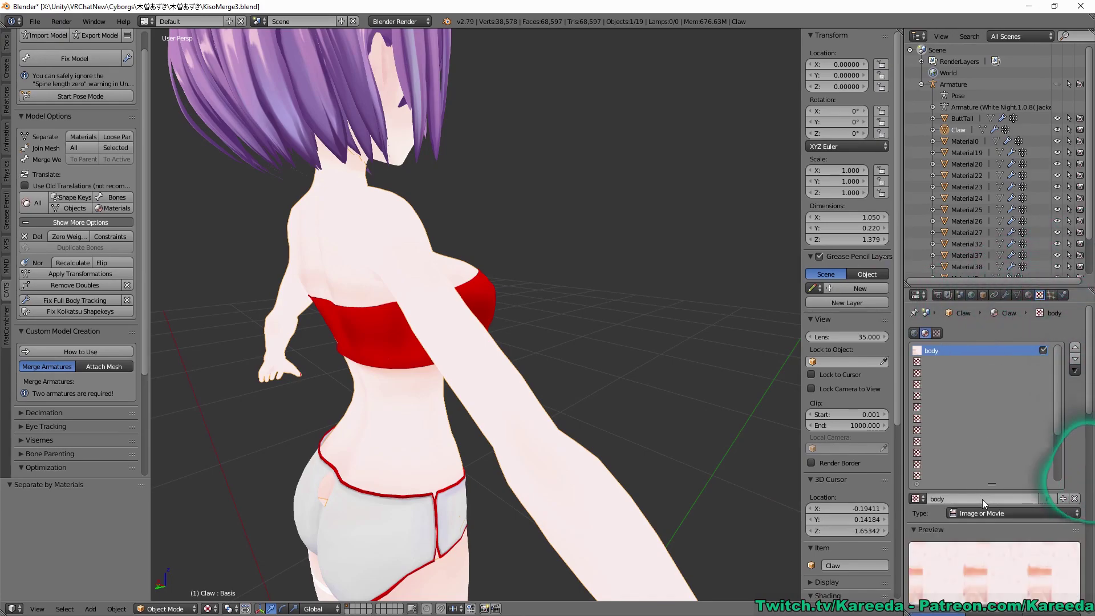
middle_click_drag(580, 204, 708, 237)
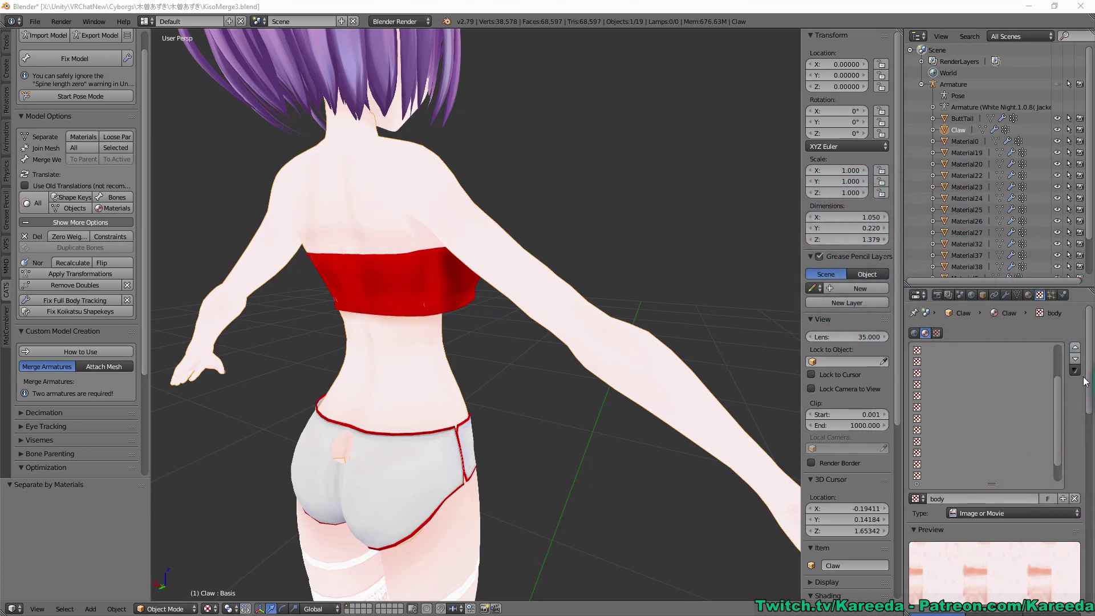
left_click_drag(1084, 382, 1088, 446)
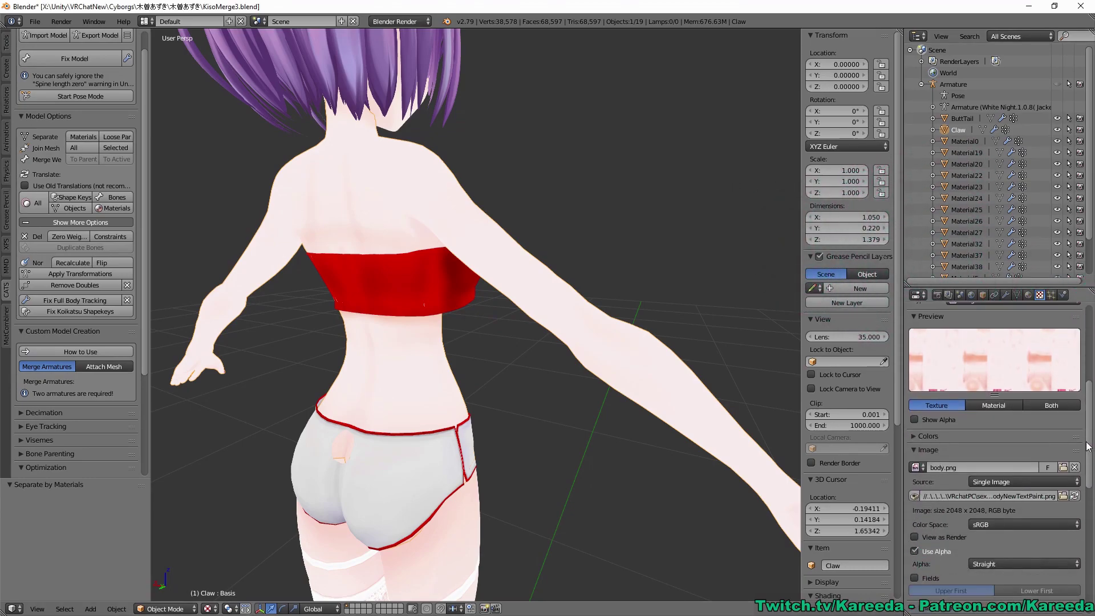
left_click(1061, 495)
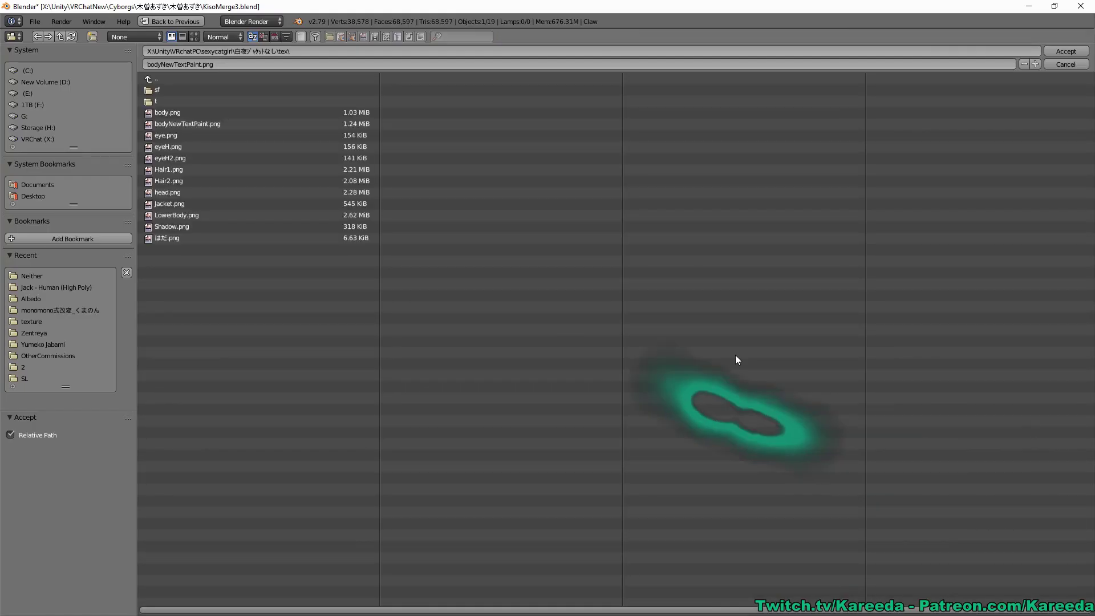
Copy the folder path of bodyNewTextPaint.png and leave the file browser without choosing another image.
left_click(310, 52)
left_click(384, 291)
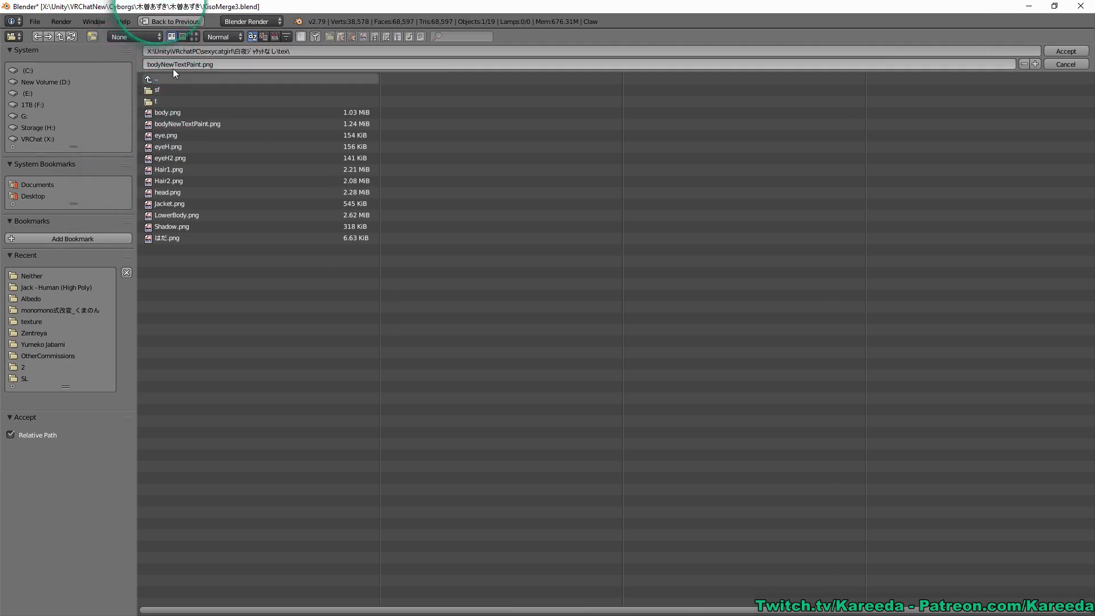
left_click(973, 51)
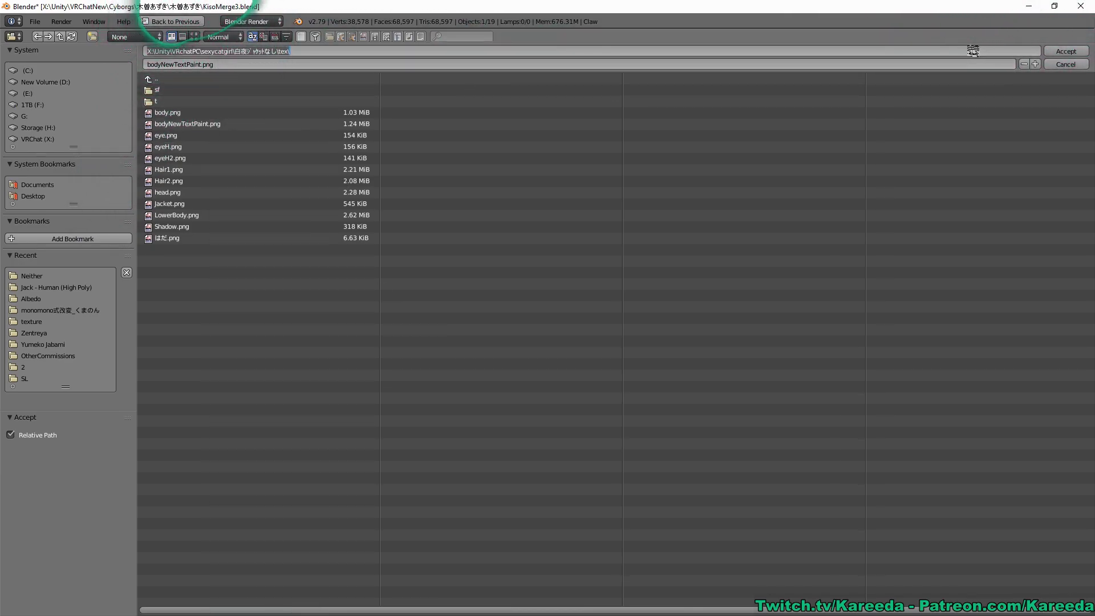
left_click(1069, 65)
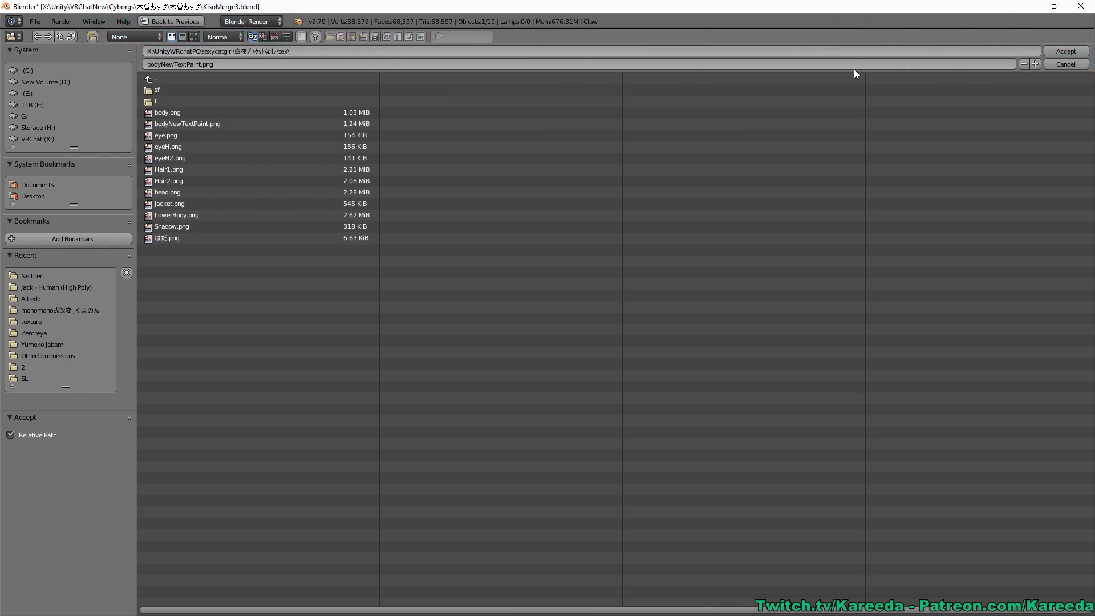
left_click(1049, 64)
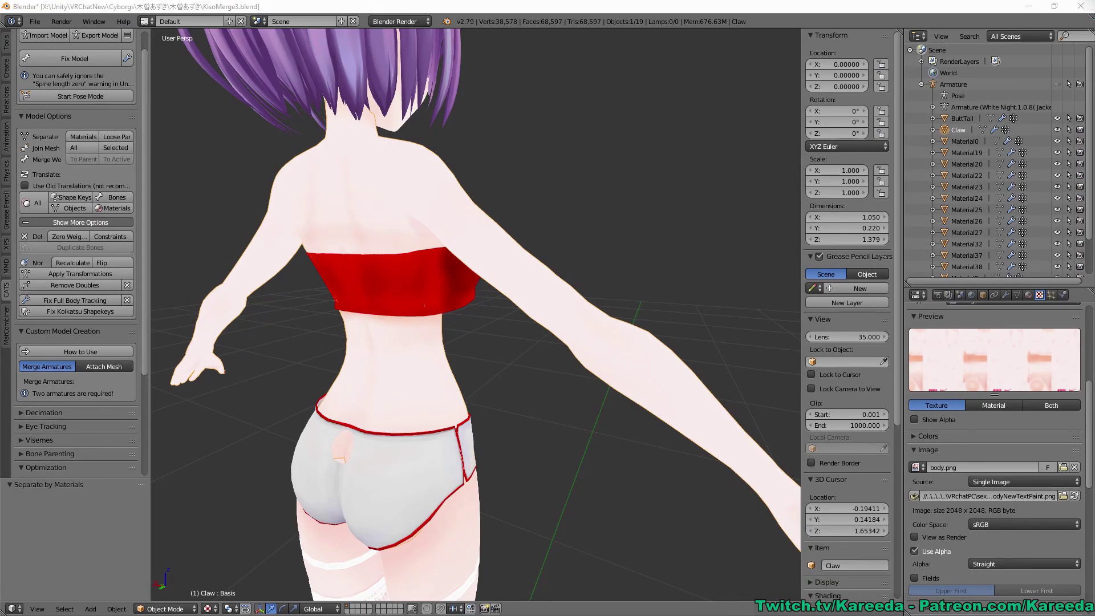
Switch to File Explorer and go to the folder X:\Unity\VRchatPC\sexycatgirl\白夜ｼﾞｬｹｯﾄなし\tex\.
left_click_drag(1094, 76, 470, 77)
left_click(484, 163)
type("X:\\Unity\\VRchatPC\\sexycatgirl\\白夜ジャケットなし\\tex\\")
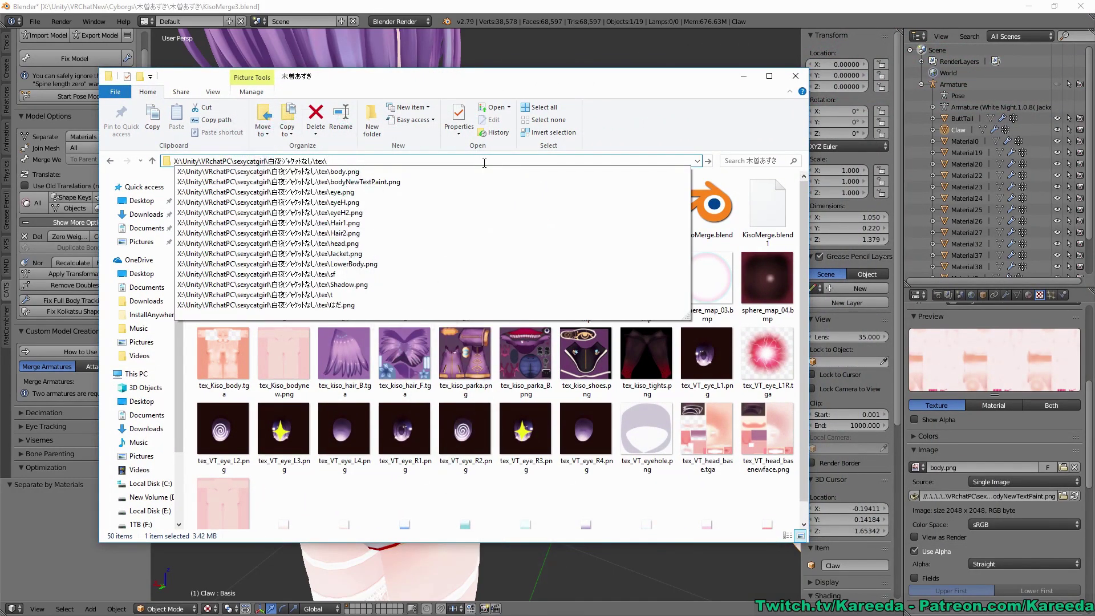
key("Return")
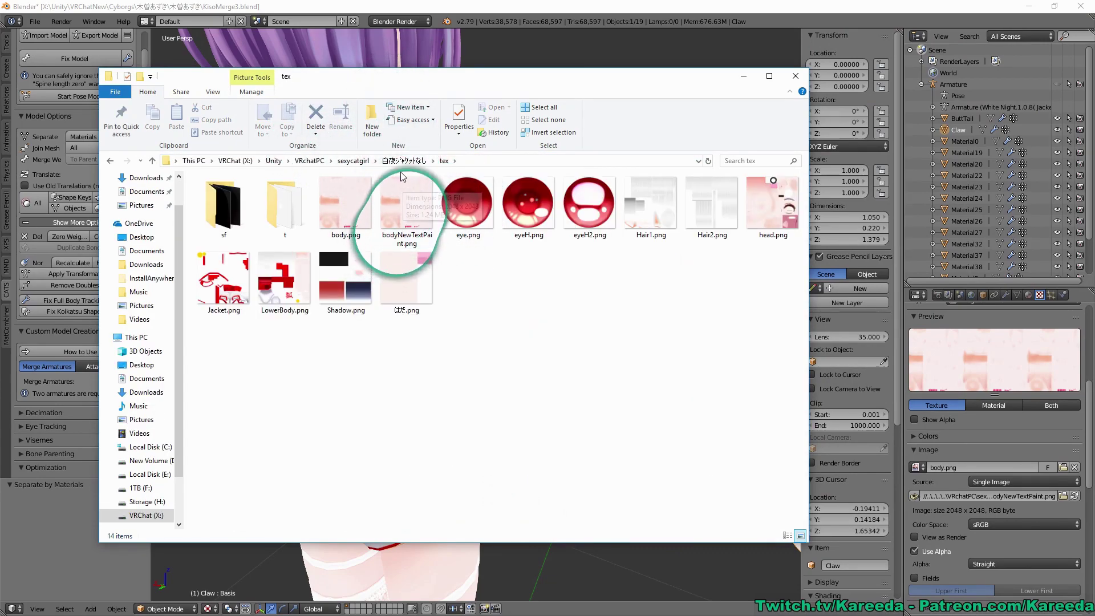
Open bodyNewTextPaint.png in Photoshop and view the body texture at 50% zoom.
left_click(409, 196)
left_click_drag(394, 76, 515, 99)
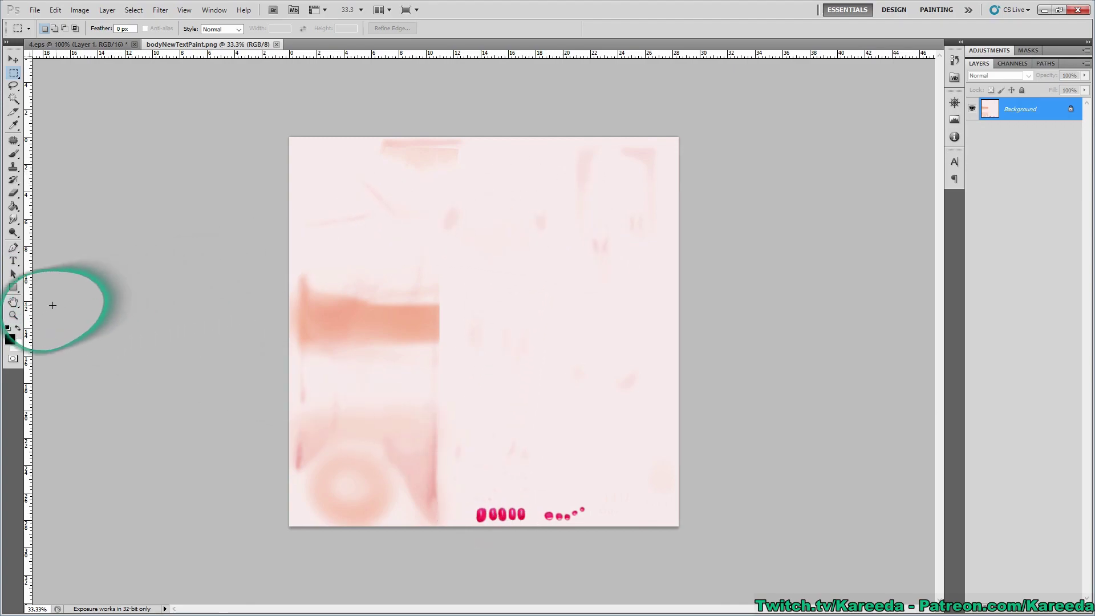
left_click(13, 315)
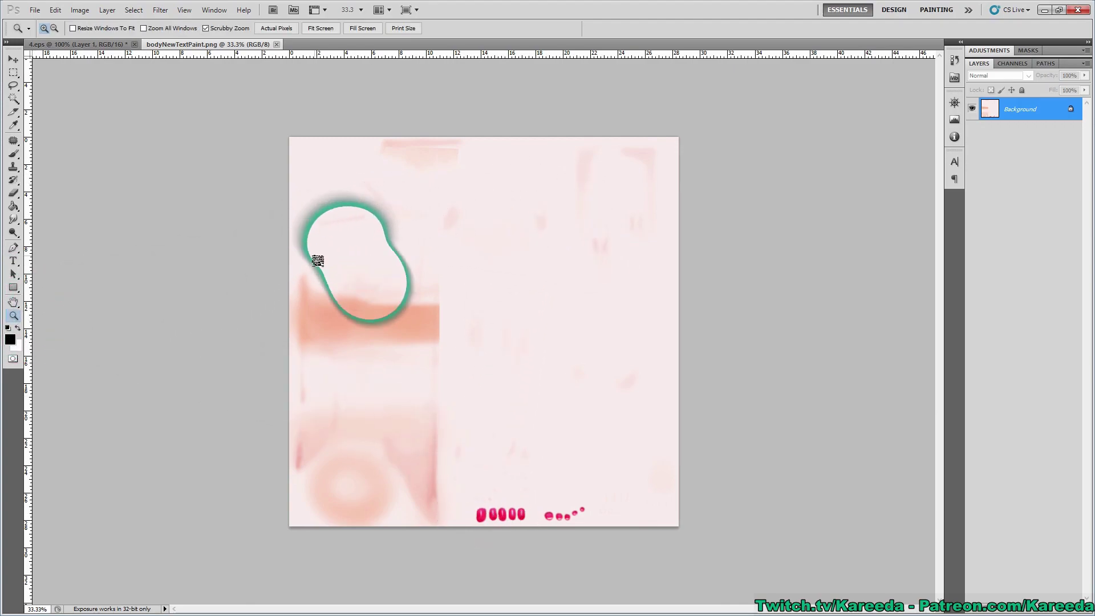
key("ctrl+plus")
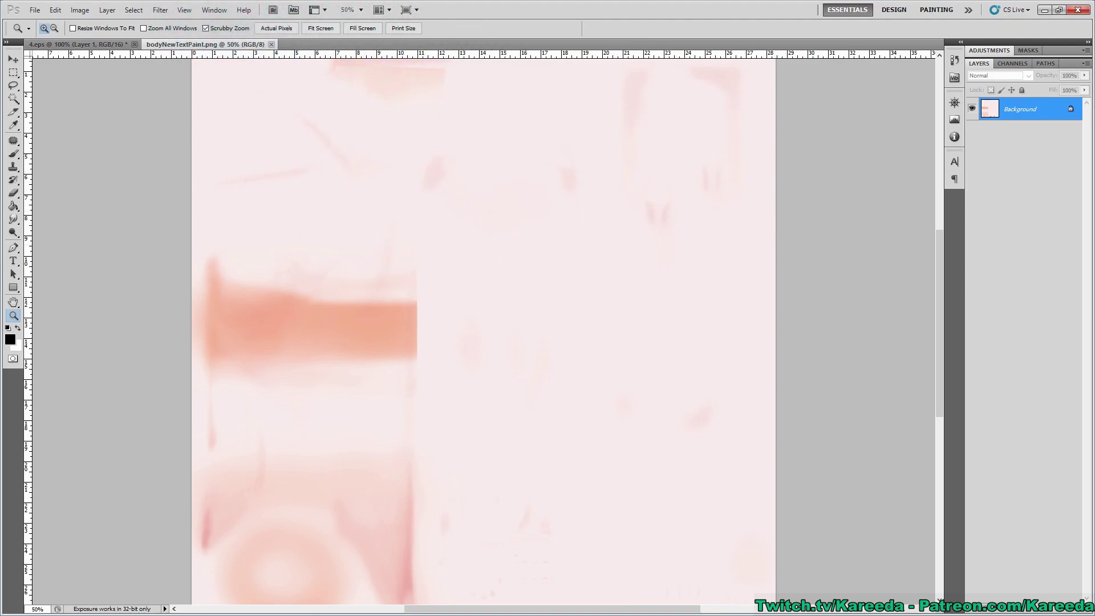
Switch back to Blender and put the Claw mesh into Texture Paint mode, facing its back.
key("alt+Tab")
middle_click_drag(535, 200, 562, 239)
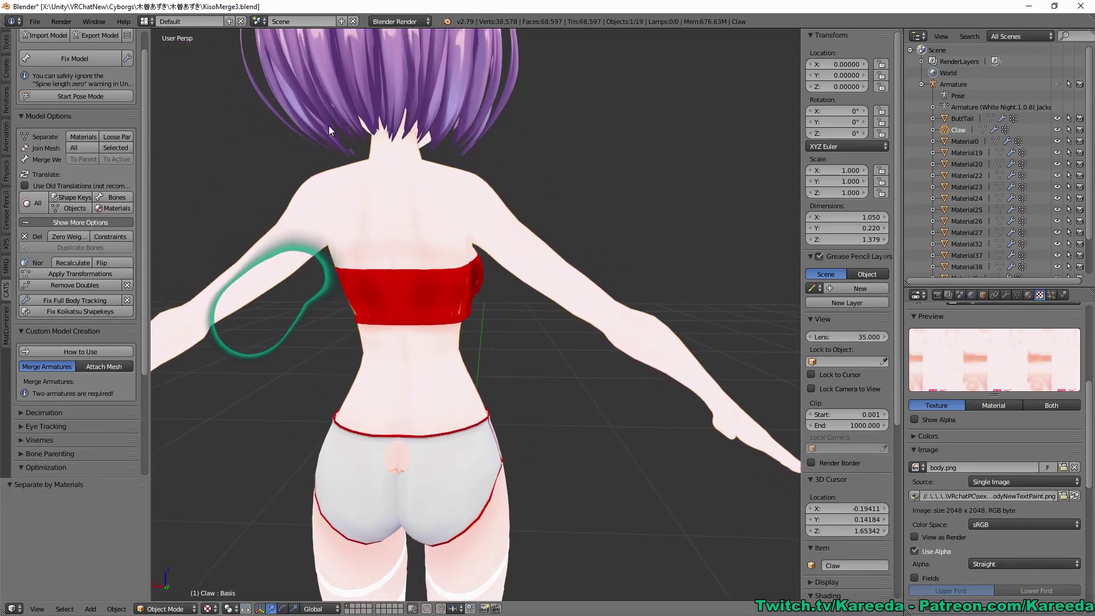
middle_click_drag(323, 137, 499, 159)
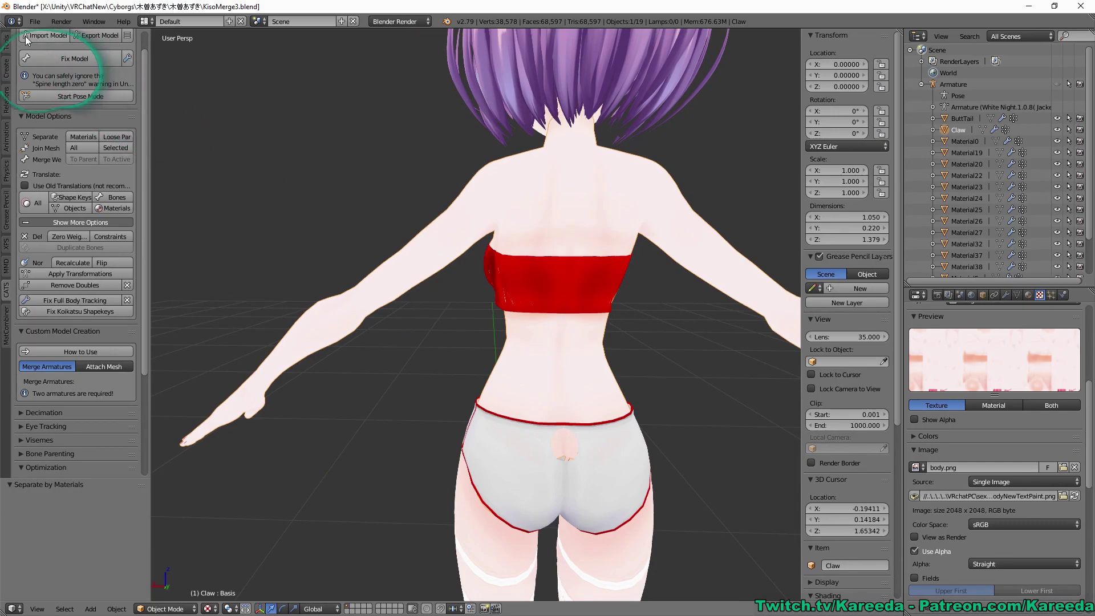
left_click(6, 41)
left_click(165, 608)
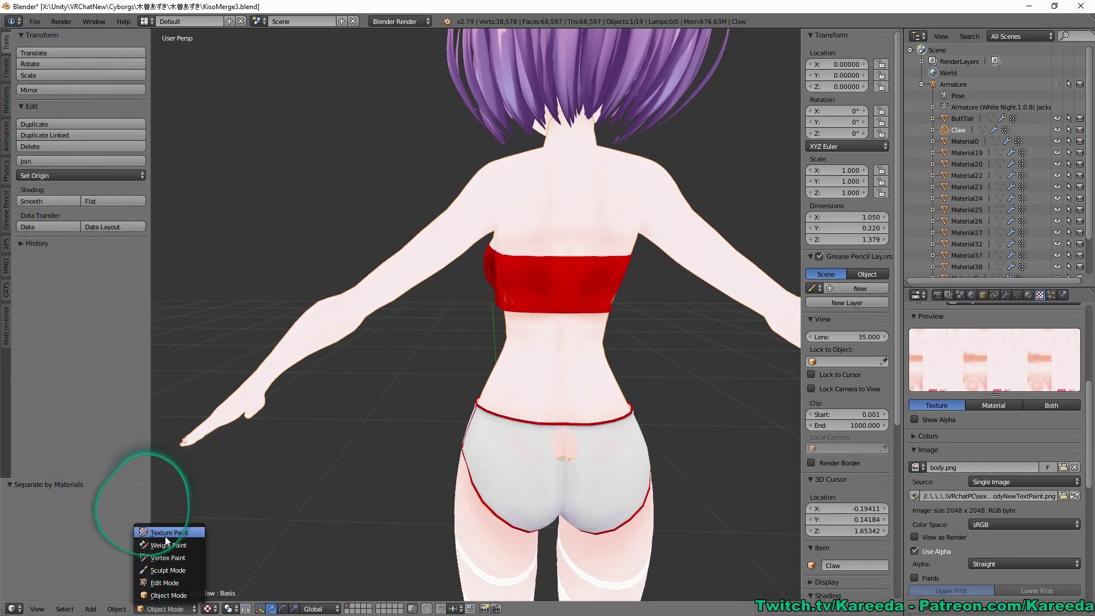
left_click(167, 532)
Choose the TexDraw brush and set its paint color to black.
left_click(79, 77)
left_click(257, 149)
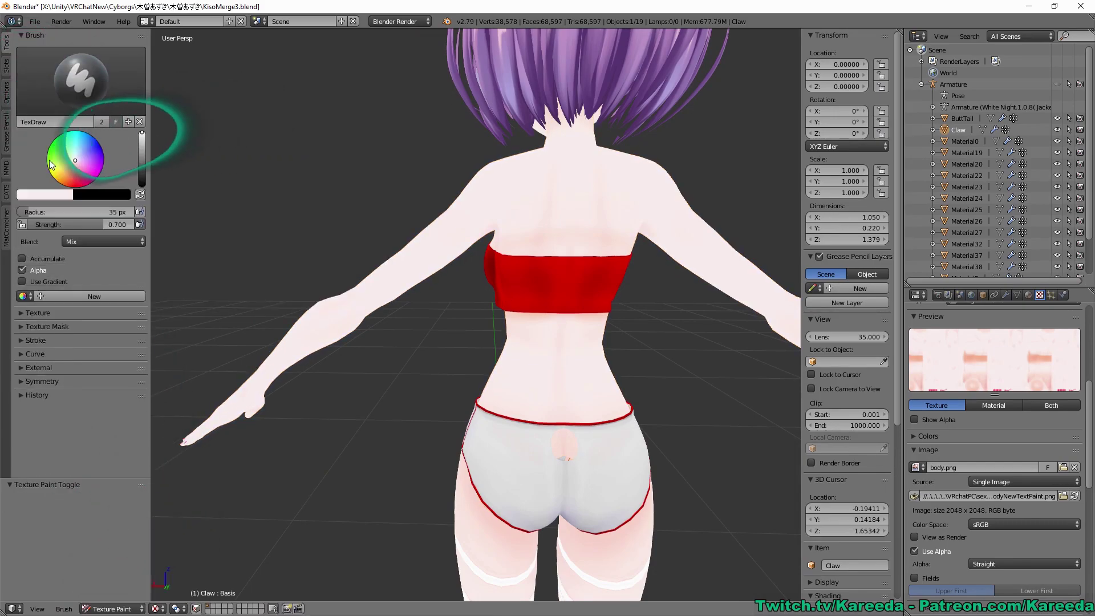
left_click(45, 194)
left_click(46, 194)
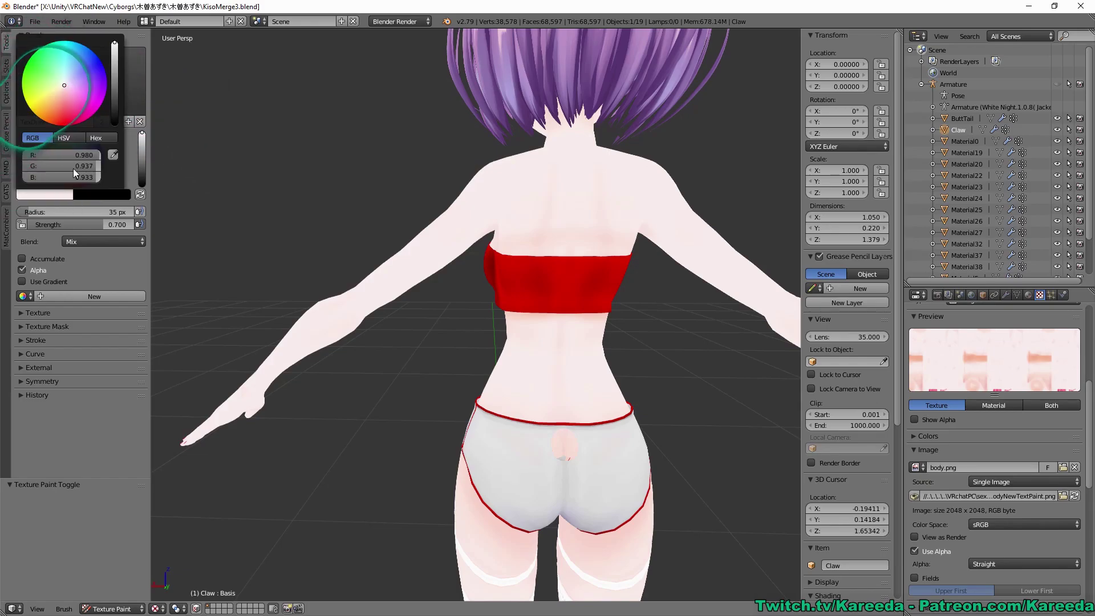
left_click_drag(115, 79, 114, 127)
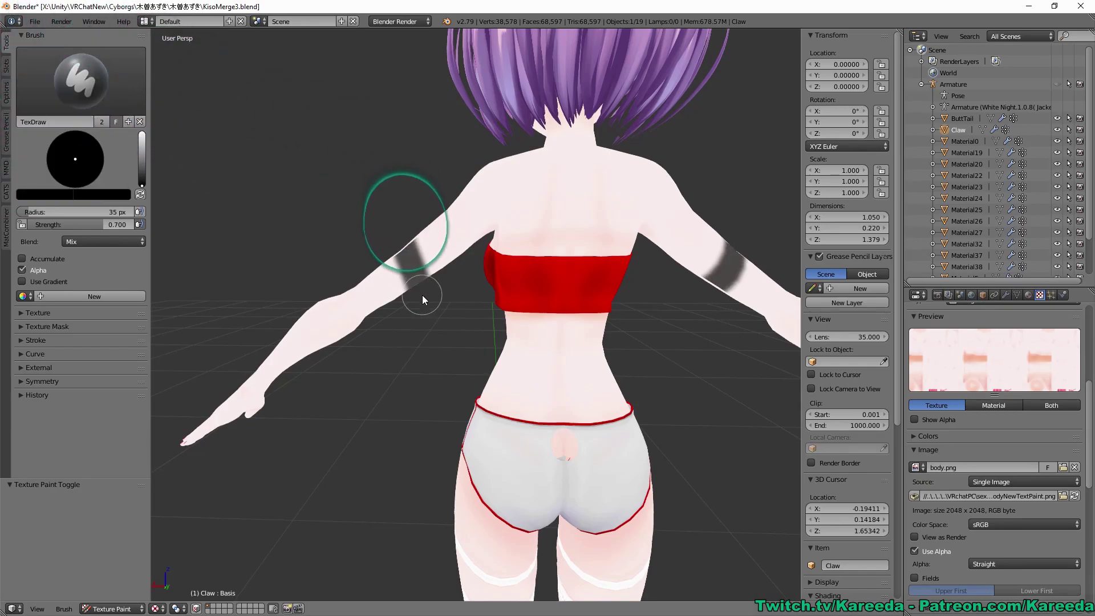
Undo the black band painted across the upper arm.
middle_click_drag(681, 192, 574, 215, "shift")
mouse_move(649, 228)
middle_mouse_down()
mouse_move(475, 238)
mouse_move(672, 224)
mouse_move(598, 233)
middle_mouse_up()
key("ctrl+z")
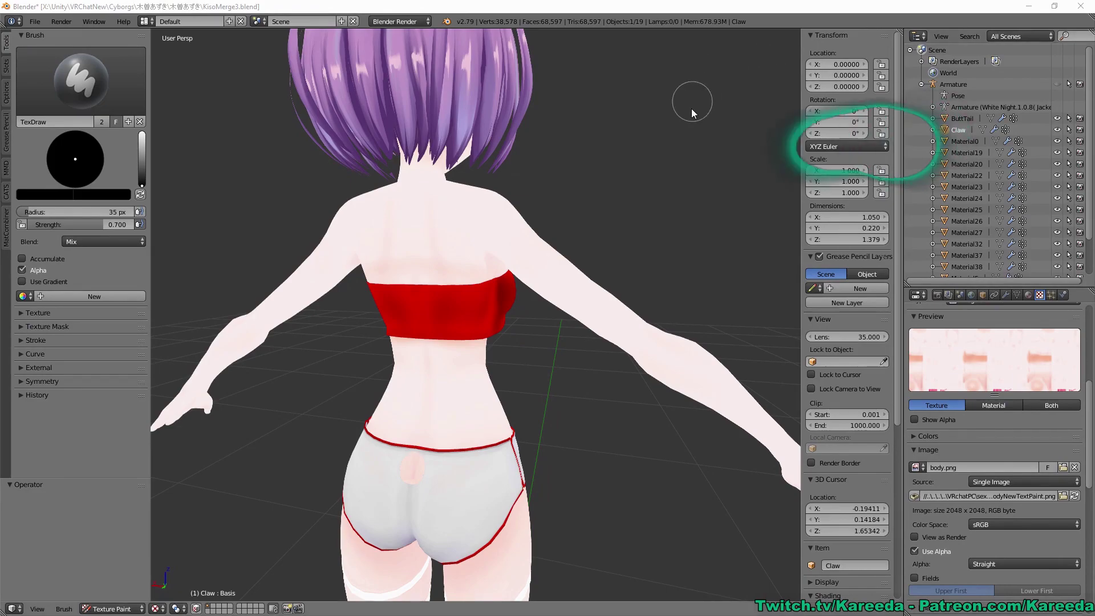
Paint a black band around the upper arm with the 35 px brush, covering its back and front.
middle_click_drag(691, 110, 653, 148)
scroll(567, 192, "up", 4)
scroll(647, 211, "down", 1)
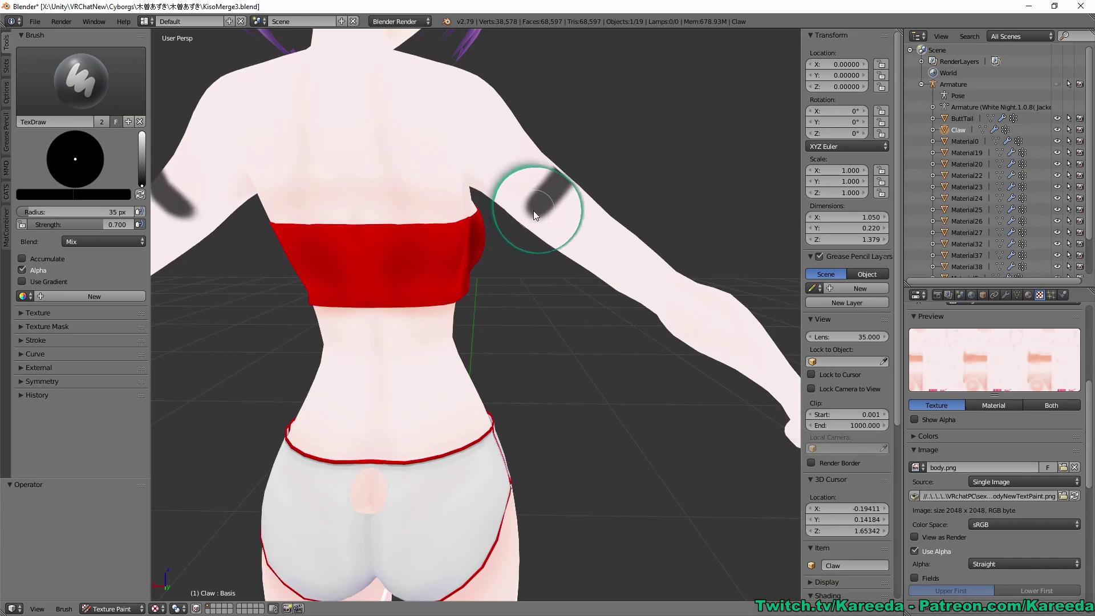
middle_click_drag(560, 160, 382, 177)
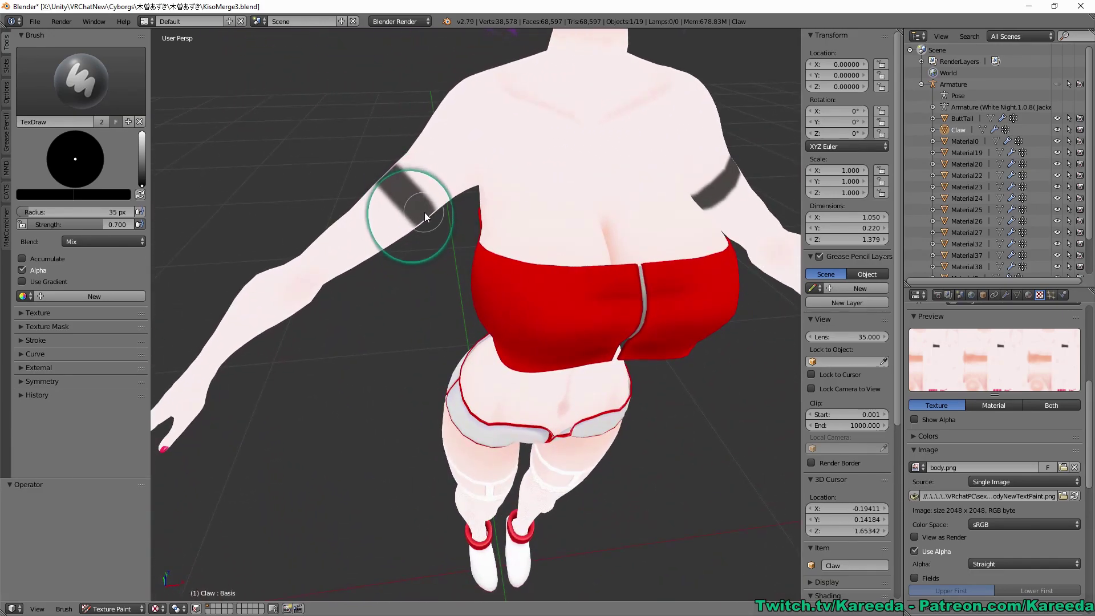
middle_click_drag(424, 213, 487, 205)
scroll(457, 159, "up", 4)
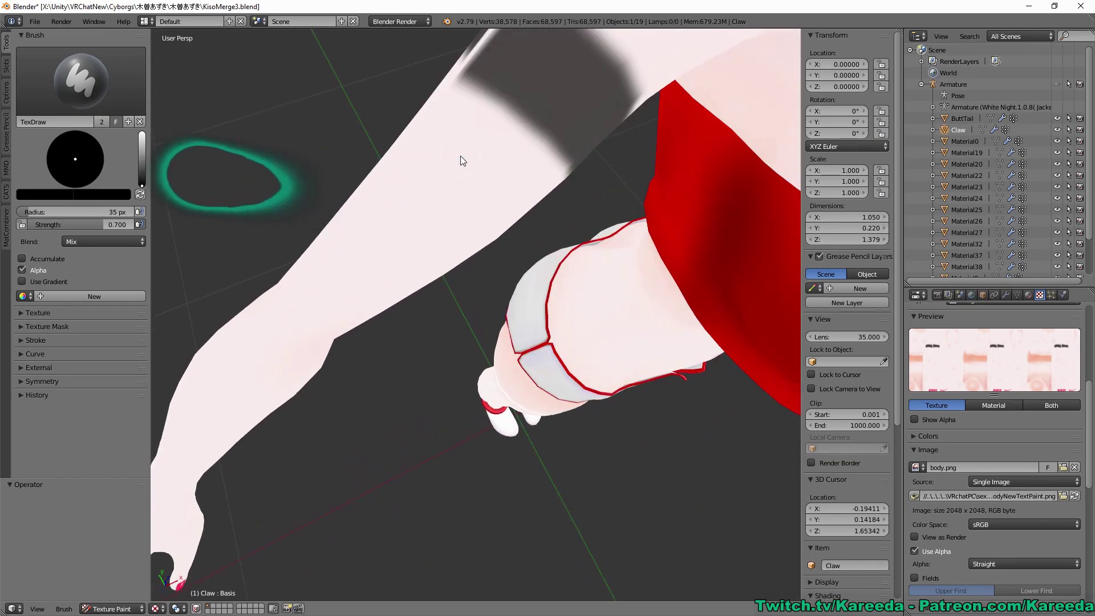
Set the brush radius to 1 px and draw a small thin outline on the arm below the black band.
middle_click_drag(460, 155, 452, 146)
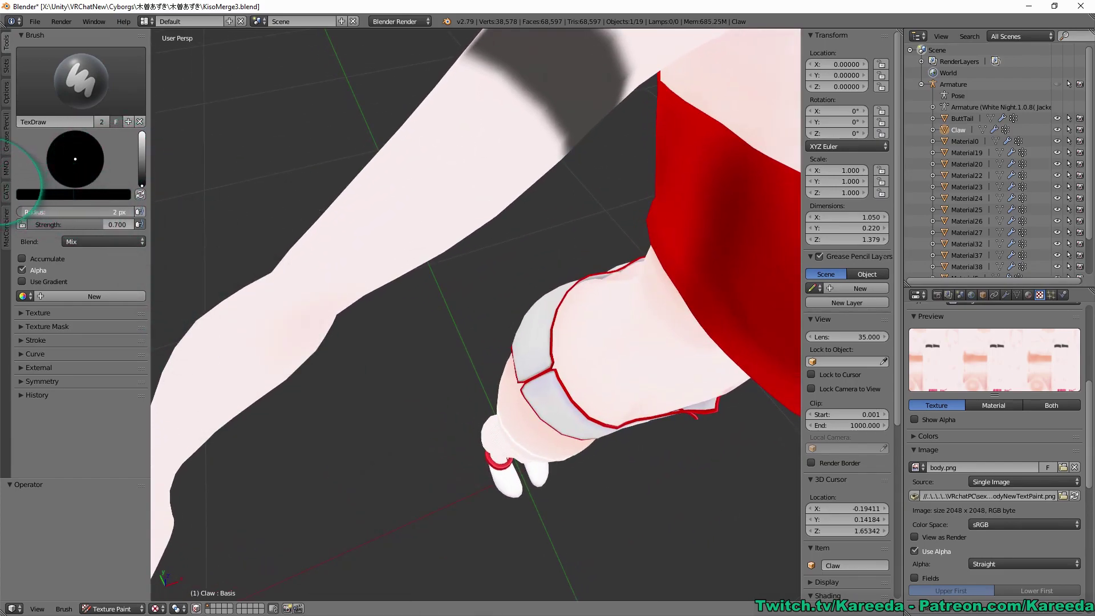
left_click(20, 212)
scroll(437, 171, "up", 2)
scroll(456, 137, "down", 1)
middle_click_drag(460, 129, 477, 194)
left_click_drag(477, 193, 471, 212)
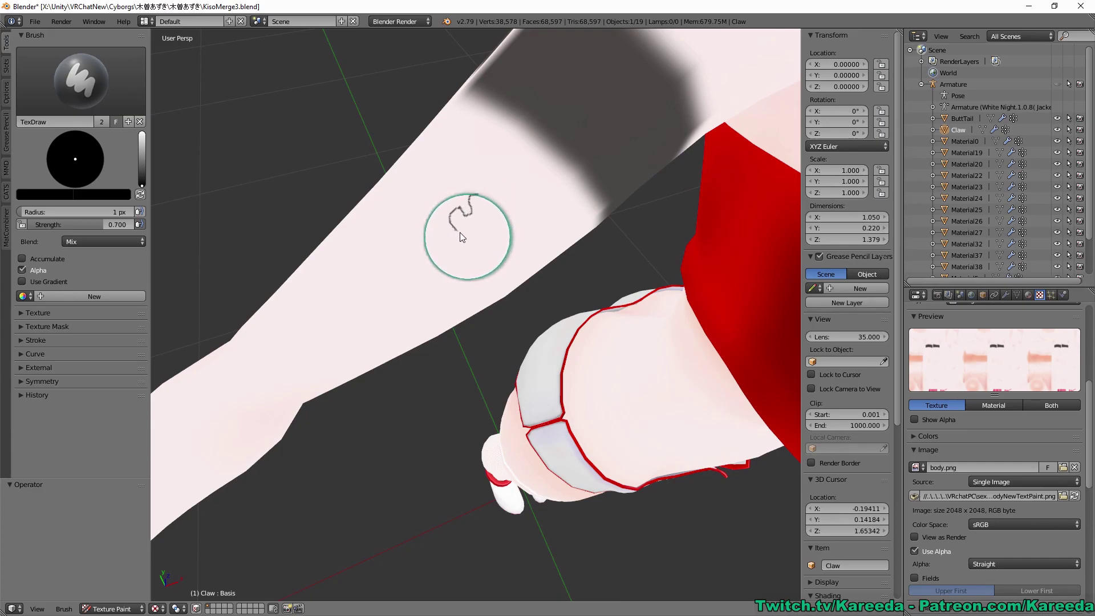
Examine the black bands and thin outline painted on the avatar's arms, close up and at full-body distance.
middle_click_drag(478, 194, 386, 204)
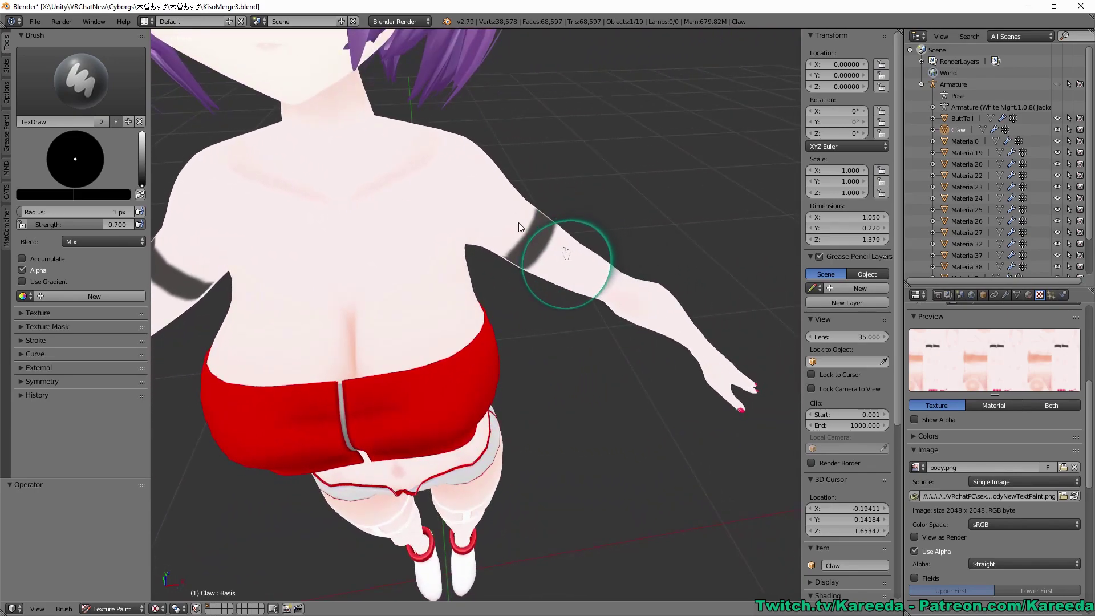
middle_click_drag(518, 223, 545, 228)
scroll(561, 202, "up", 3)
scroll(505, 255, "up", 3)
left_click(144, 21)
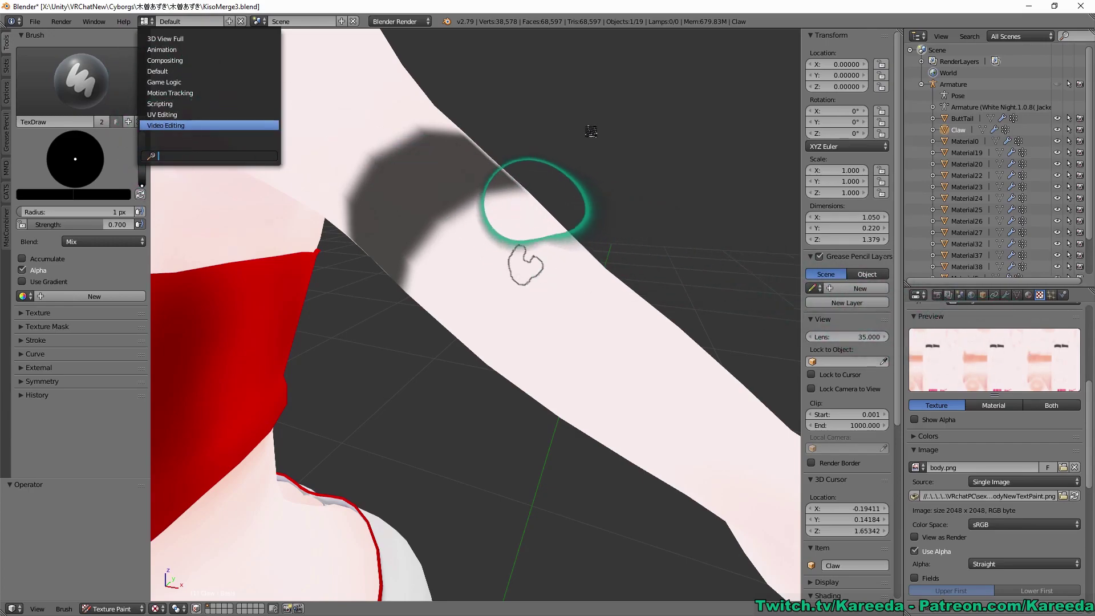
scroll(547, 120, "down", 8)
scroll(571, 128, "down", 5)
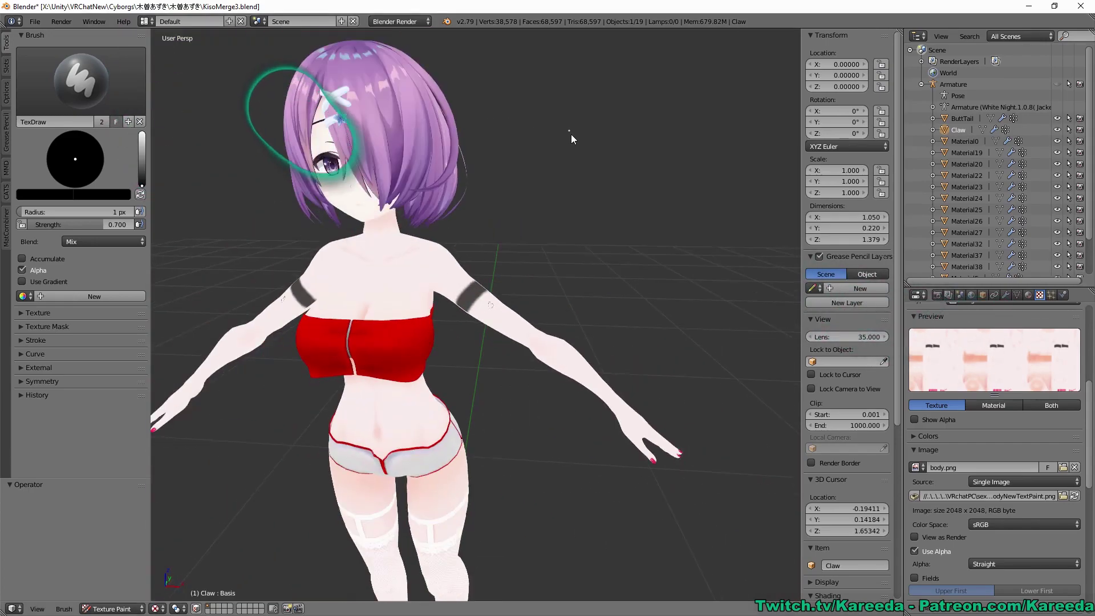
Undo the black bands and thin outline painted on the arms, and check the model from behind.
key("ctrl+z")
key("ctrl+z")
scroll(562, 183, "up", 1)
middle_click_drag(517, 229, 615, 186, "shift")
middle_click_drag(379, 126, 553, 200)
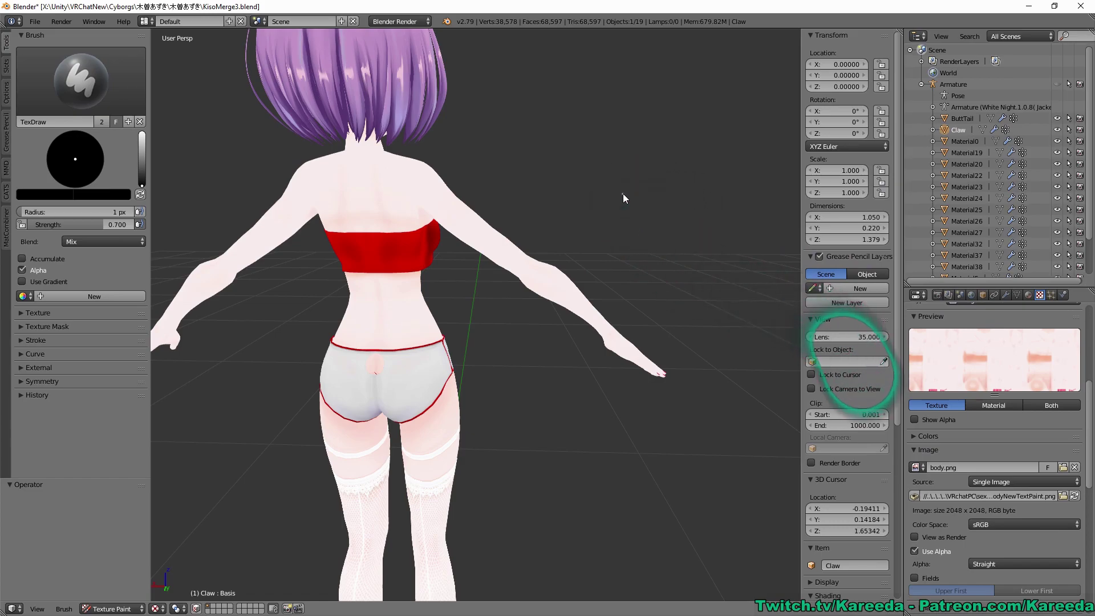
middle_click_drag(611, 127, 512, 119)
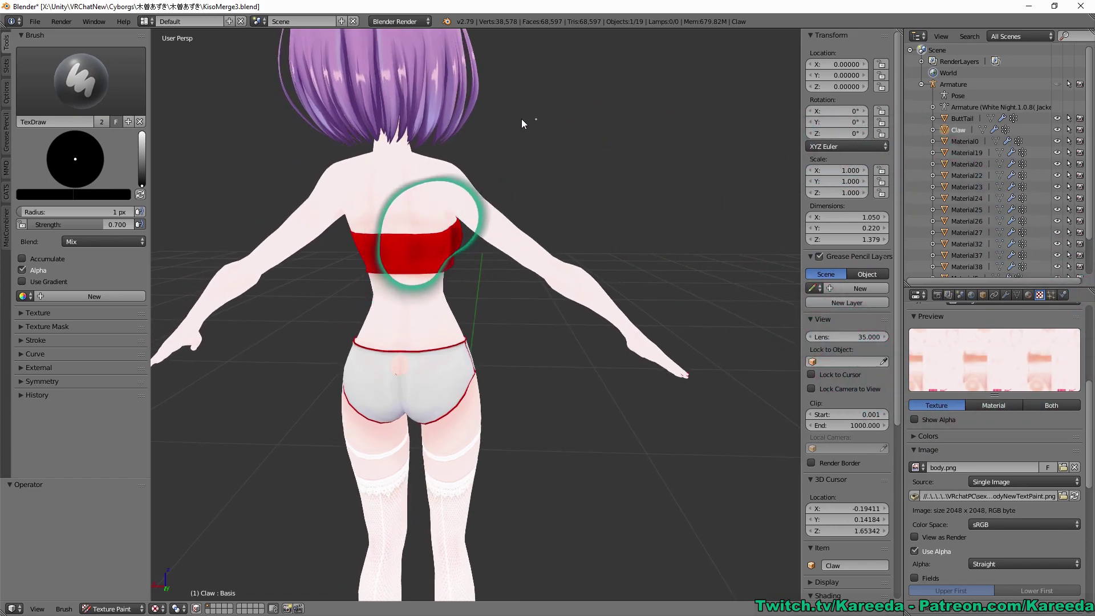
middle_click_drag(545, 237, 604, 245)
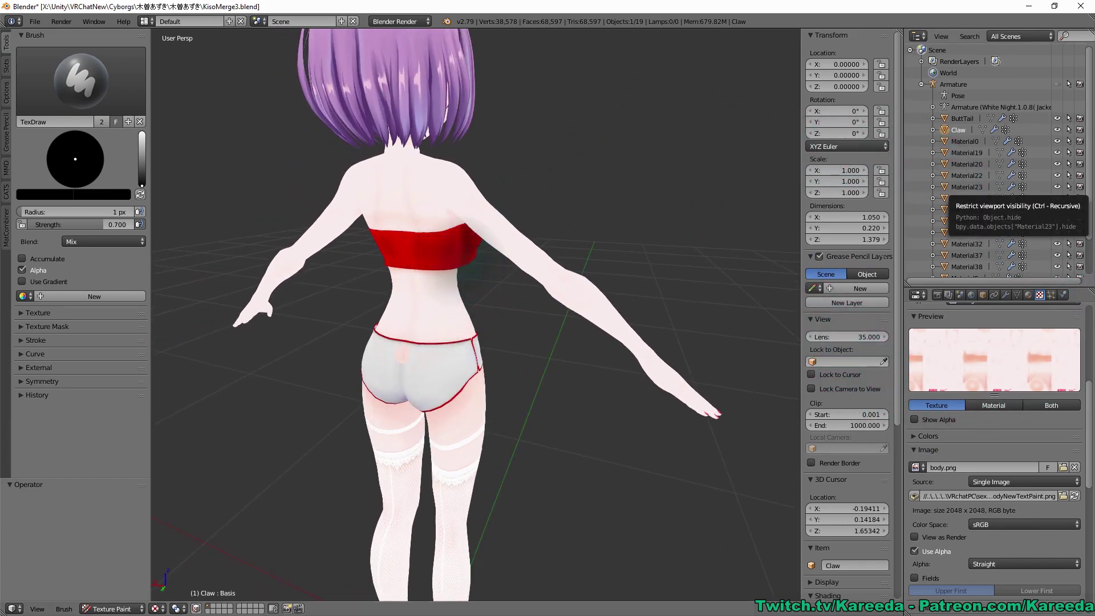
Switch to Photoshop and copy the entire wolf tattoo from 4.eps into bodyNewTextPaint.png as a new layer.
key("alt+Tab")
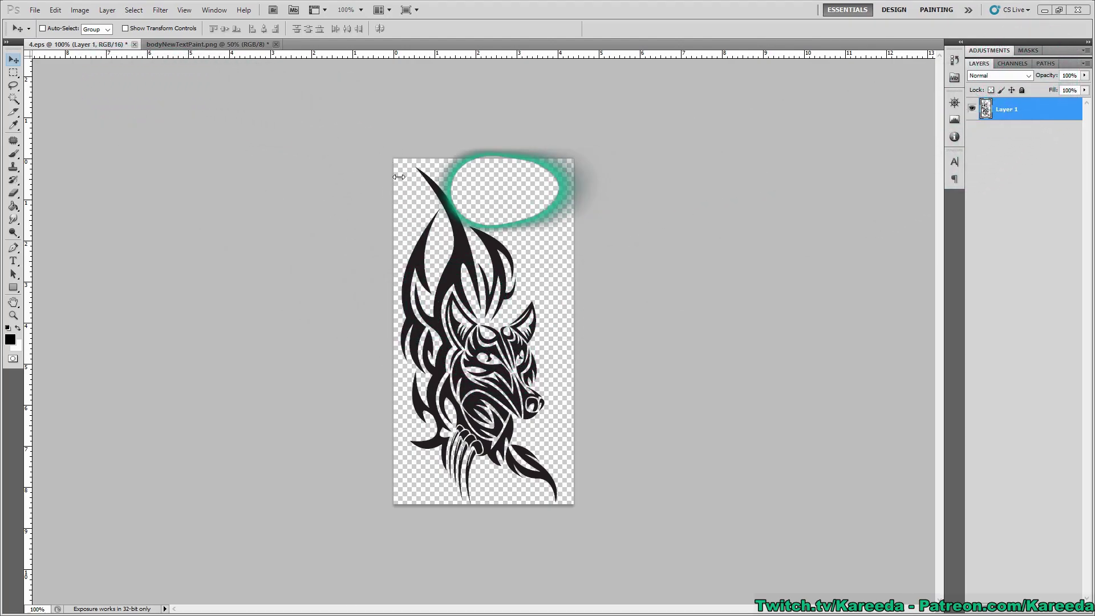
left_click(13, 74)
key("ctrl+a")
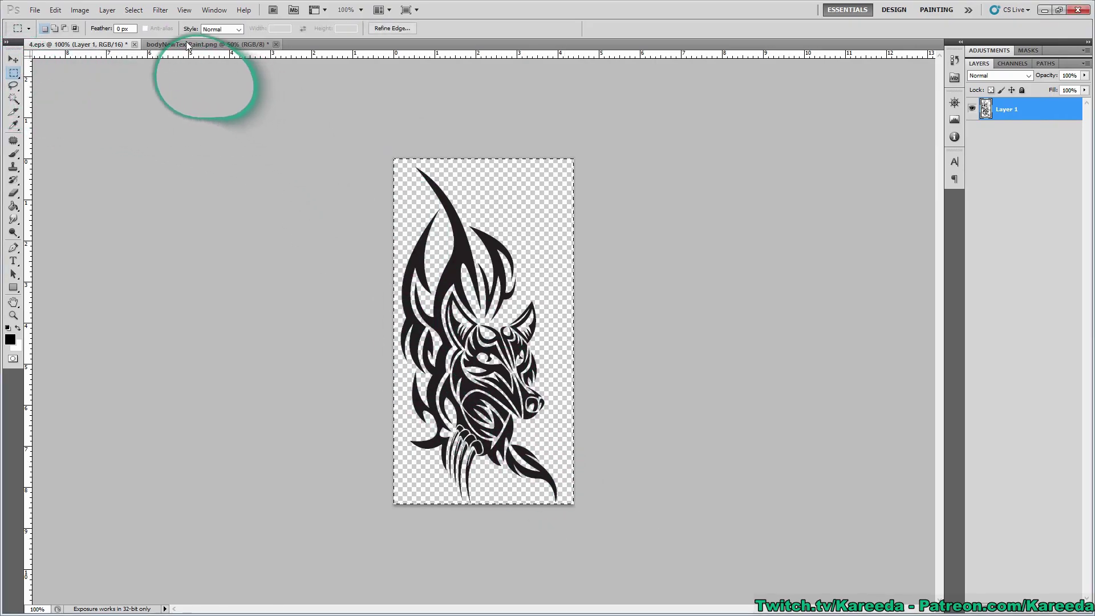
left_click(176, 44)
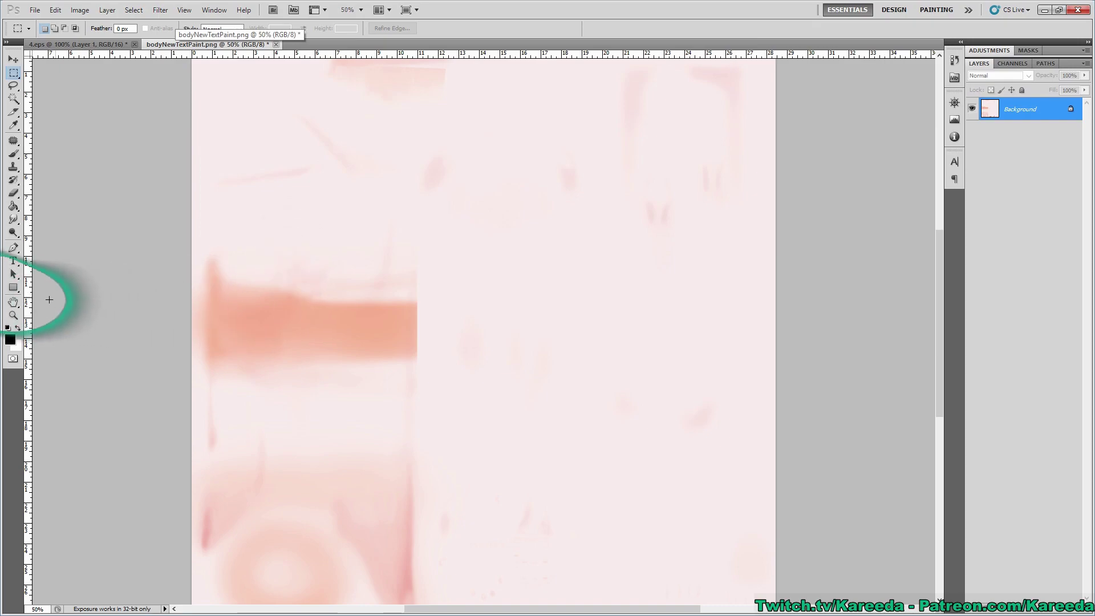
key("ctrl+v")
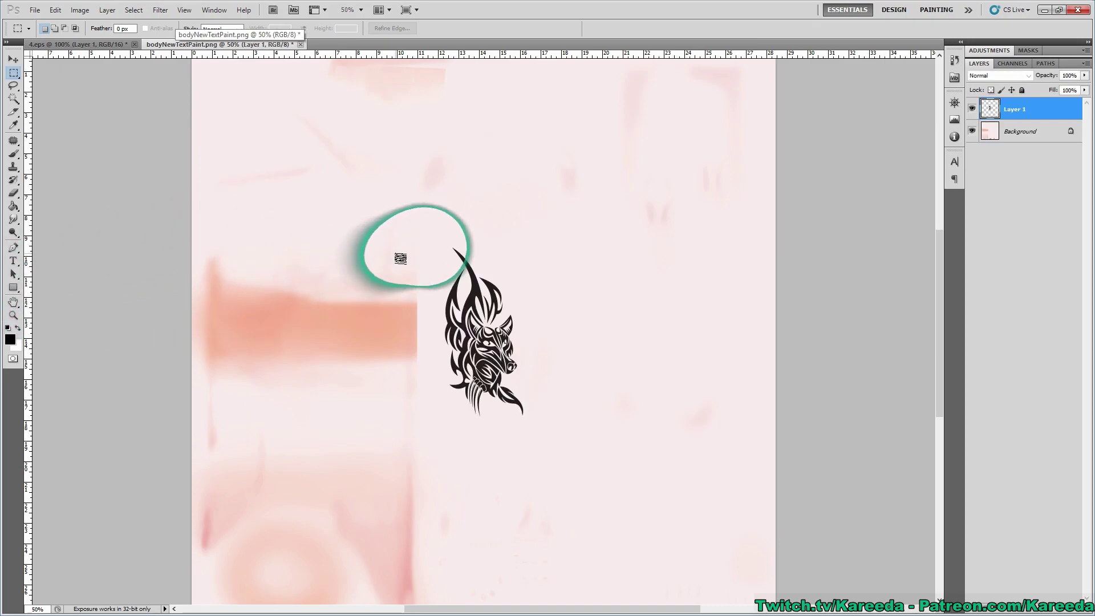
Move the pasted wolf tattoo over the lower edge of the orange band near the texture's left side.
left_click(14, 59)
left_click_drag(474, 356, 290, 217)
left_click_drag(283, 376, 661, 319)
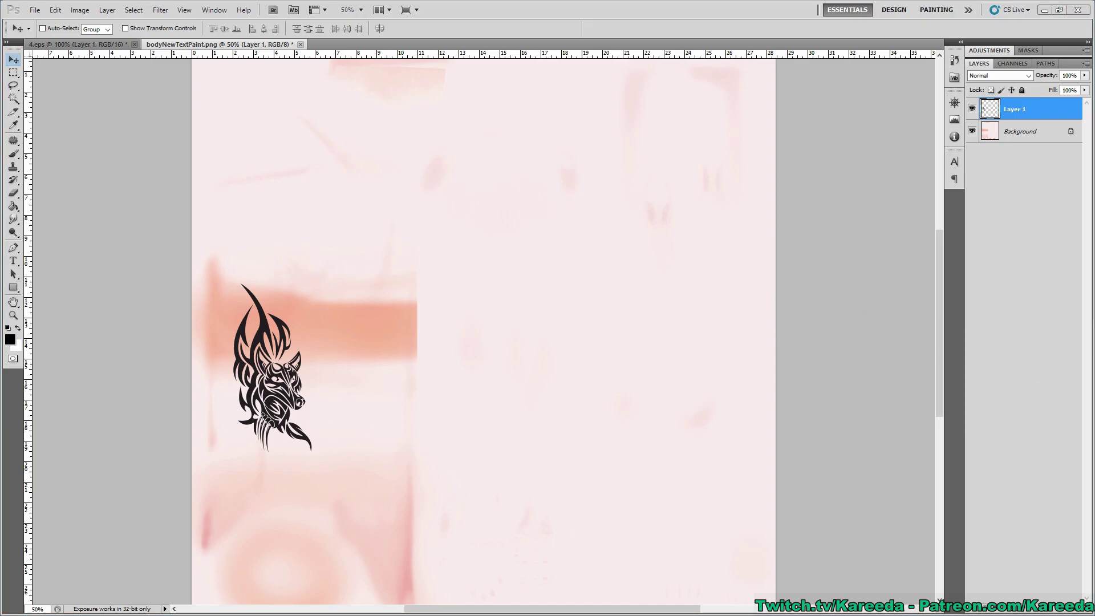
Switch to Blender and change the screen layout to UV Editing.
key("alt+Tab")
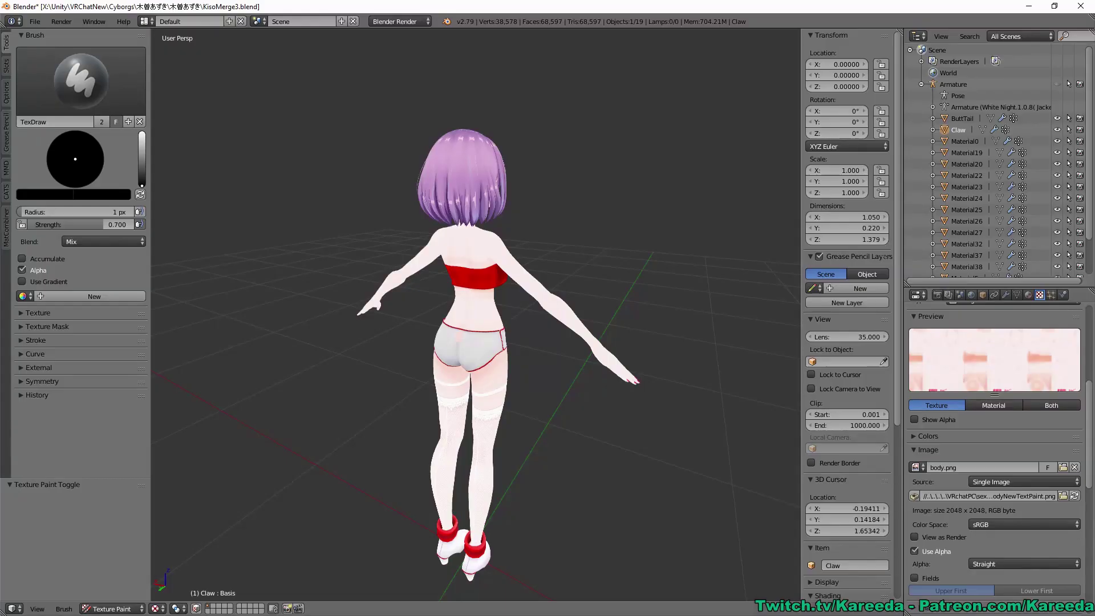
left_click(146, 23)
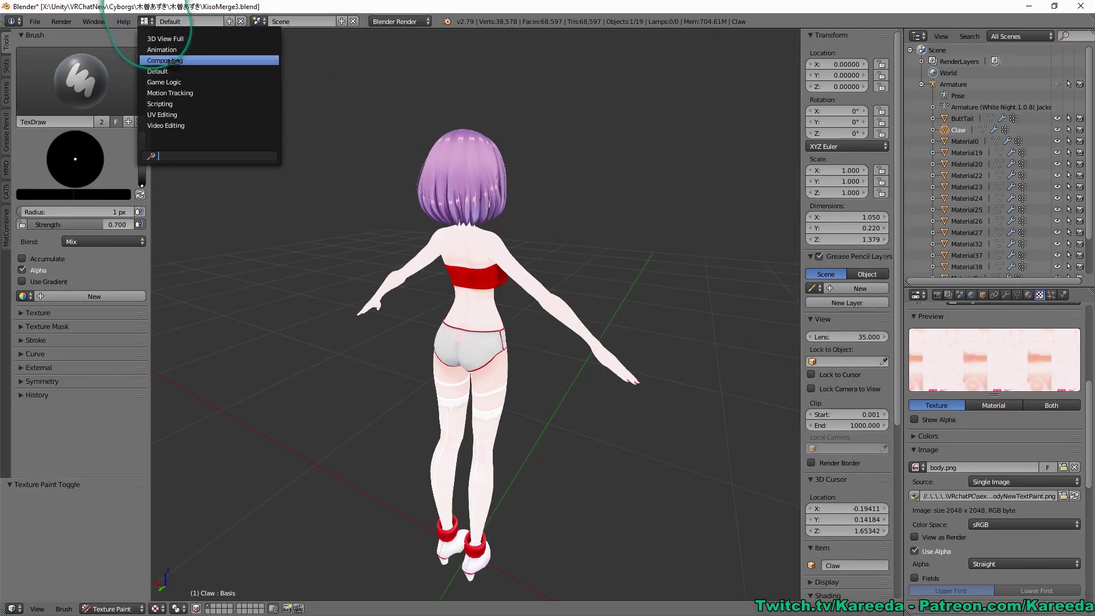
left_click(172, 116)
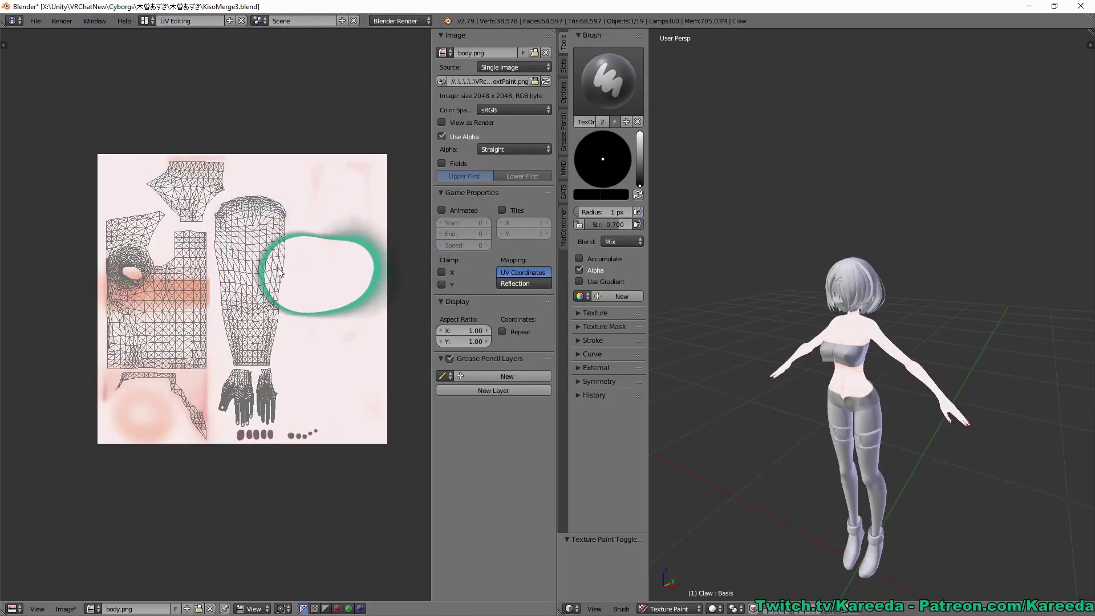
Enter Edit Mode on the body mesh and select all of its vertices to show their UVs.
scroll(831, 385, "up", 3)
key("Tab")
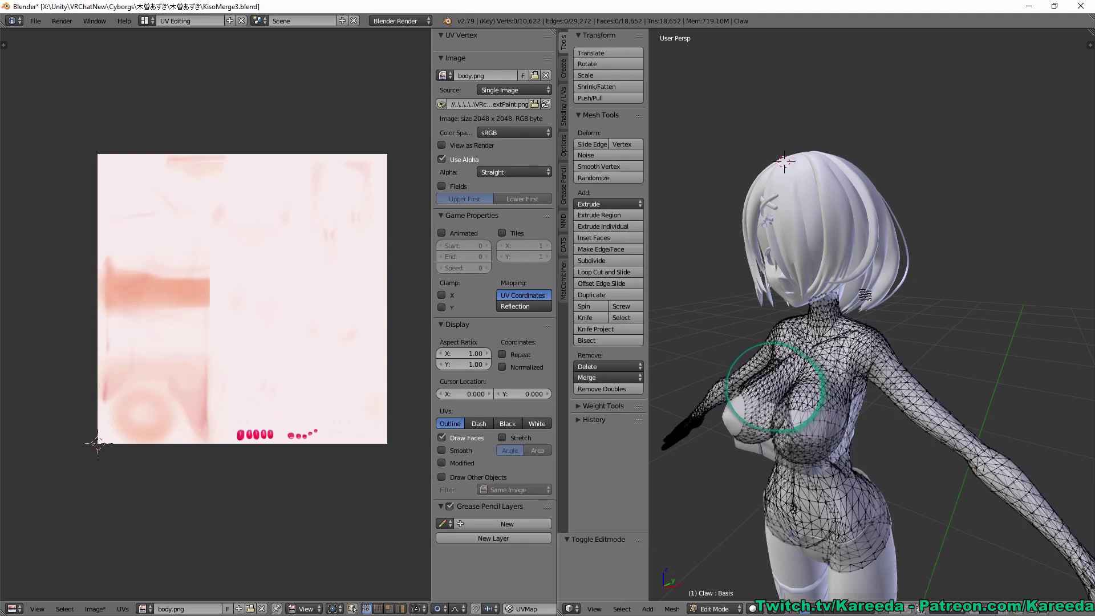
middle_click_drag(767, 391, 861, 365)
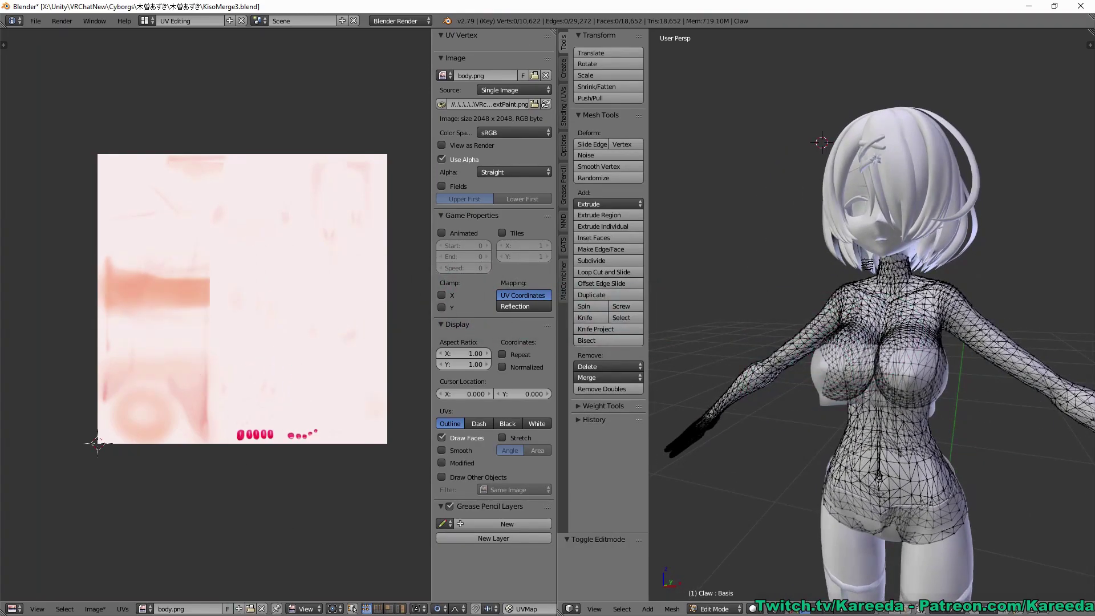
middle_click_drag(821, 445, 726, 261)
key("a")
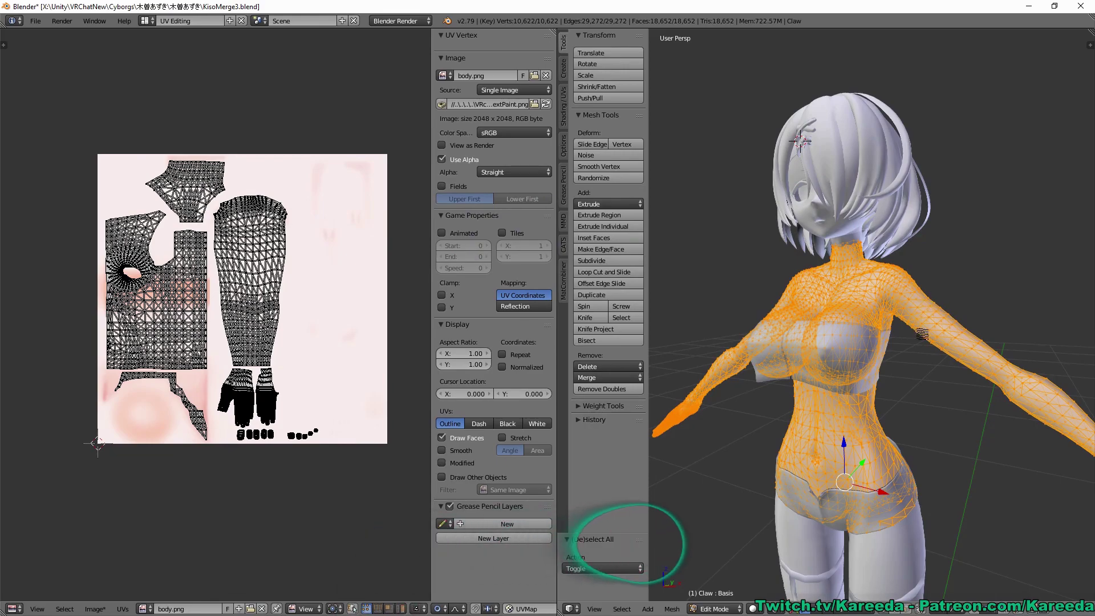
Export the body's UV layout as BodyUV.png into the avatar's 木曽あずき folder.
scroll(366, 244, "up", 3)
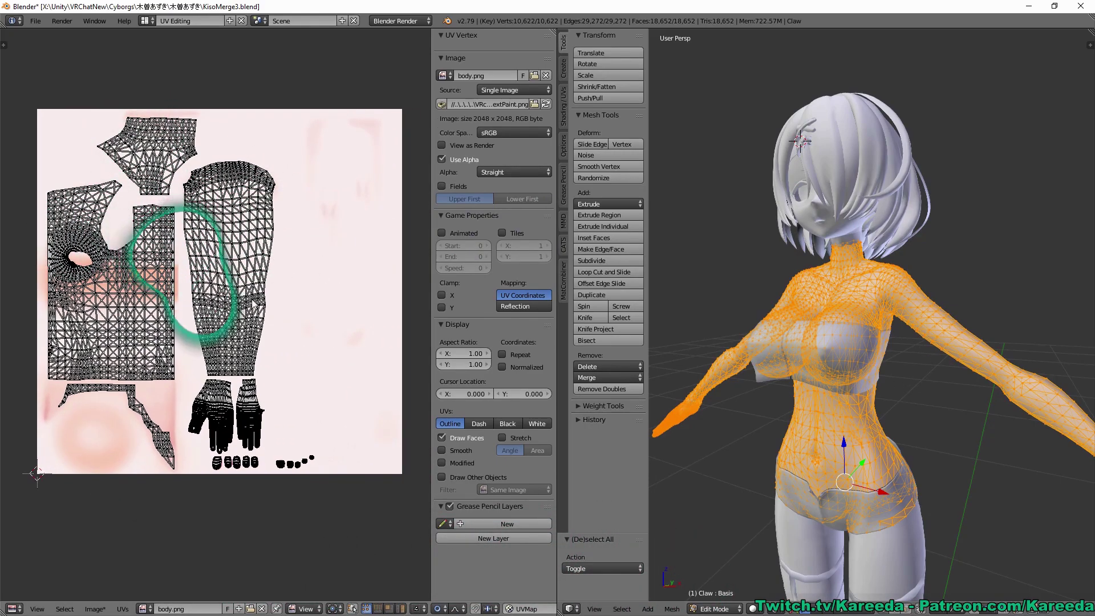
left_click(122, 609)
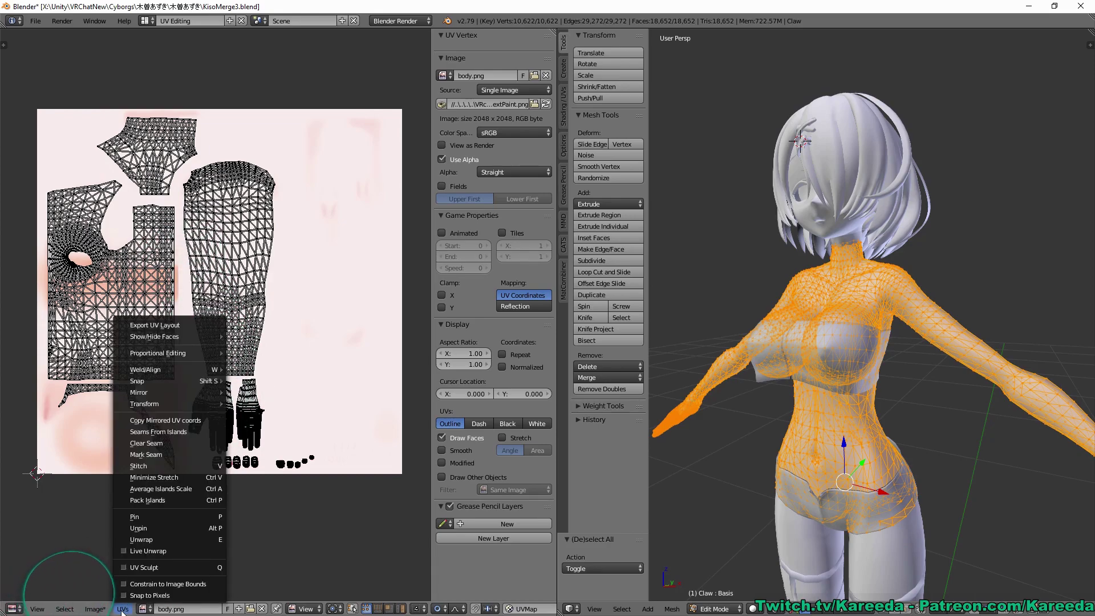
left_click(157, 326)
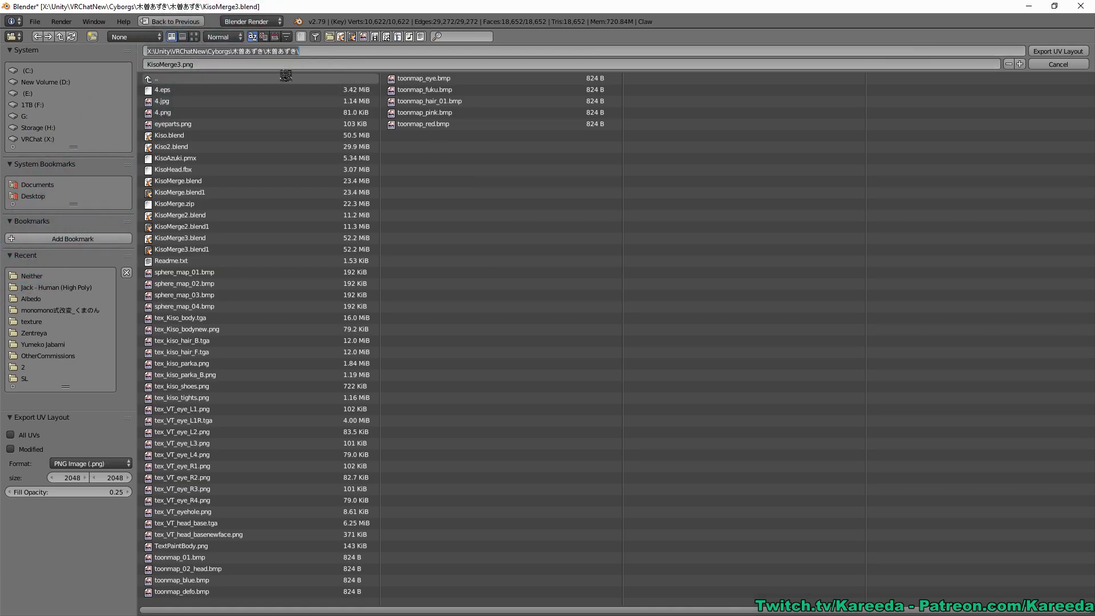
left_click(287, 64)
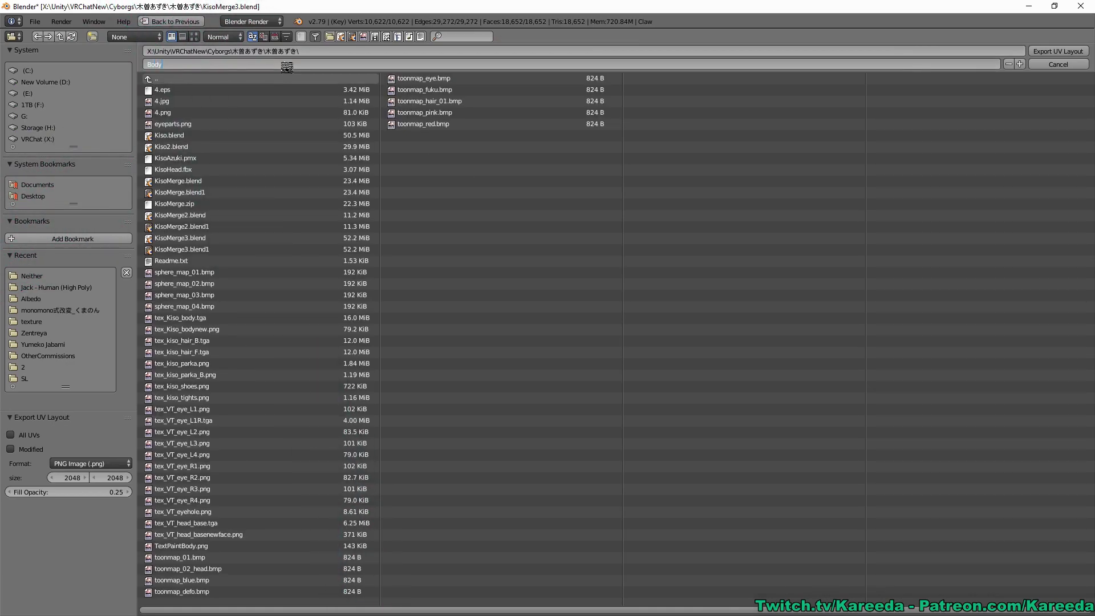
key("Return")
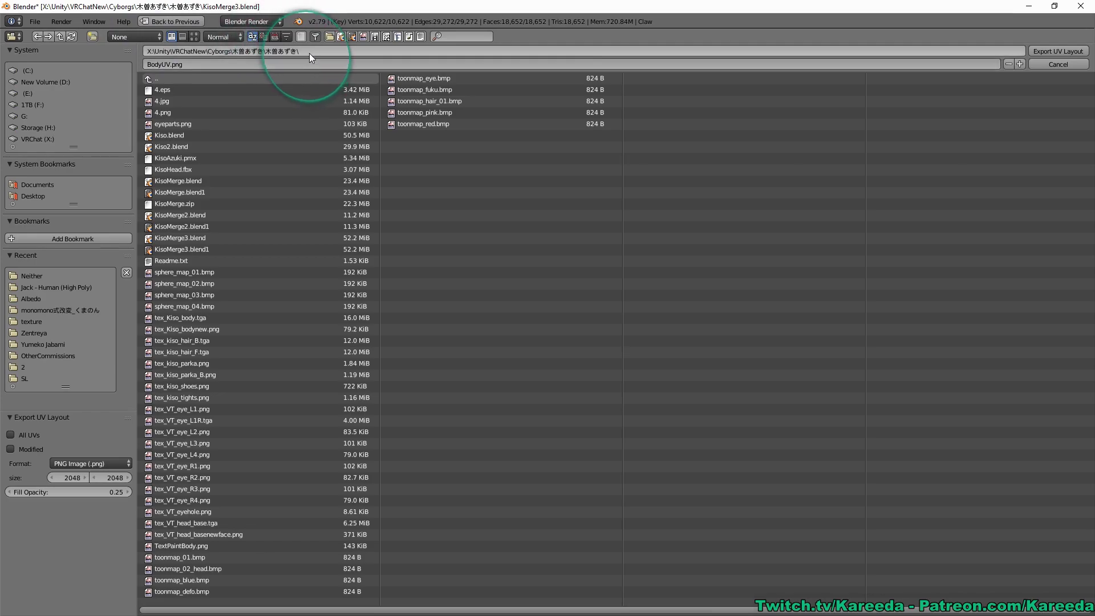
left_click(1070, 53)
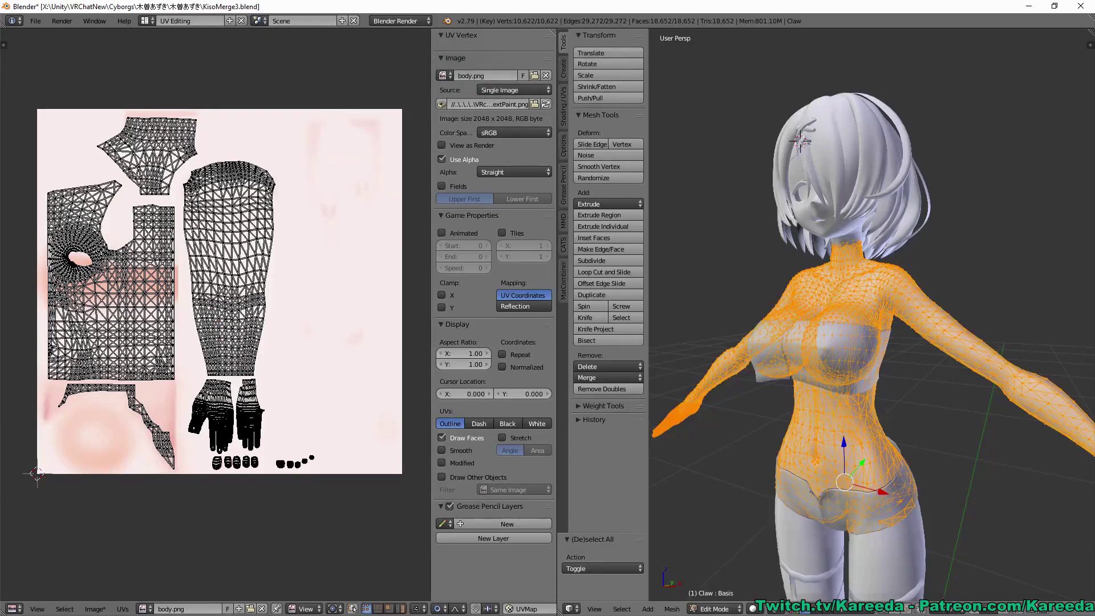
Open the folder X:\Unity\VRChatNew\Cyborgs\木曽あずき\木曽あずき in File Explorer and locate BodyUV.png.
key("alt+Tab")
left_click(621, 183)
type("X:\\Unity\\VRChatNew\\Cyborgs\\木曽あずき\\木曽あずき\\")
key("Return")
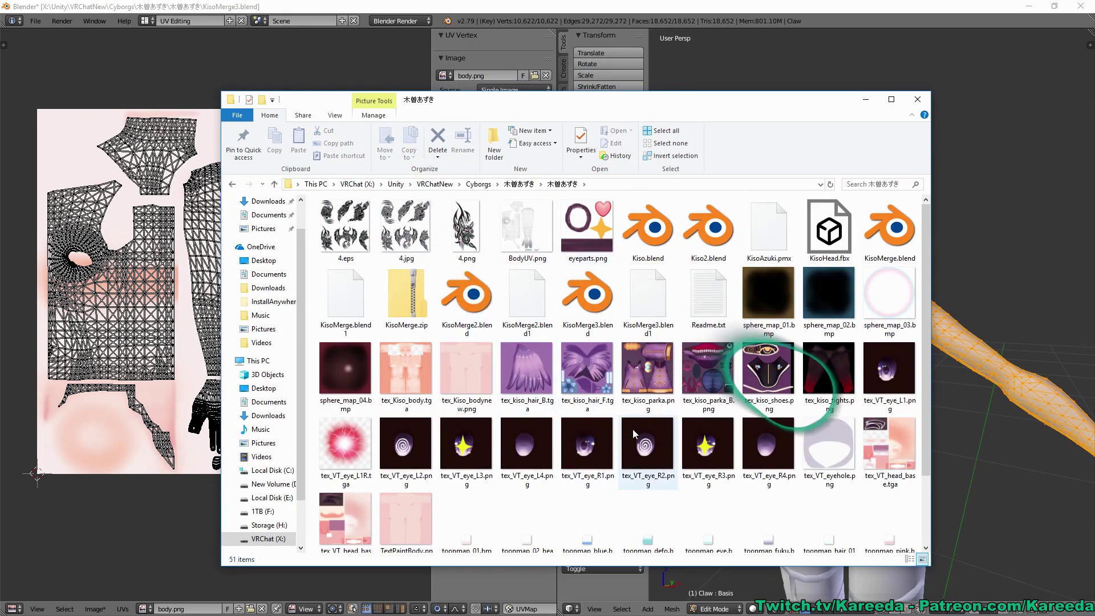
scroll(631, 428, "down", 2)
scroll(572, 436, "up", 2)
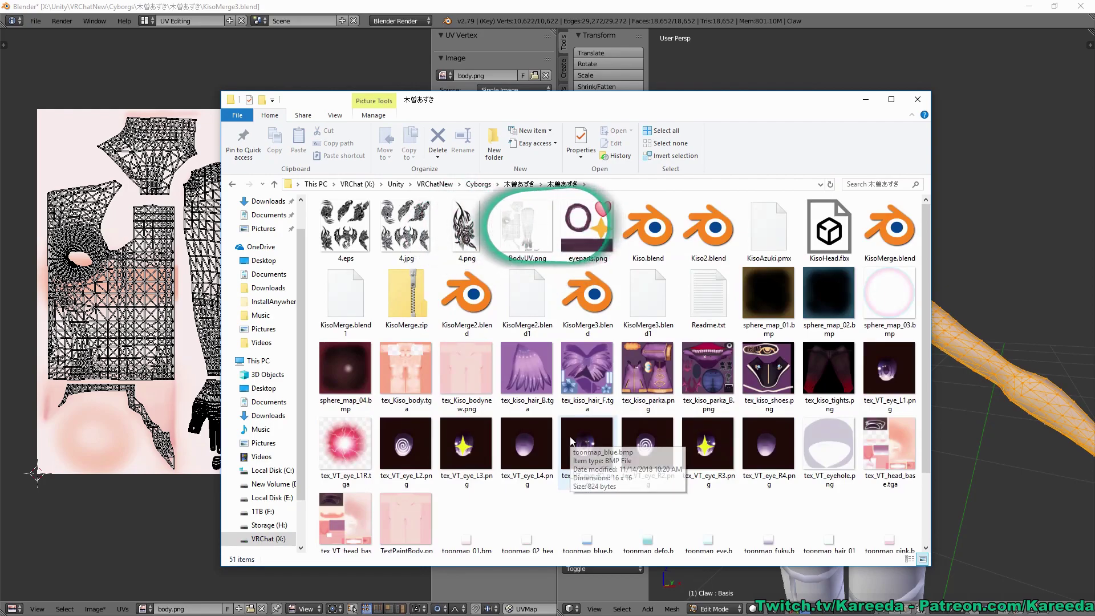
Try to place BodyUV.png as a layer over the texture in the Photoshop document bodyNewTextPaint.png.
left_click(529, 232)
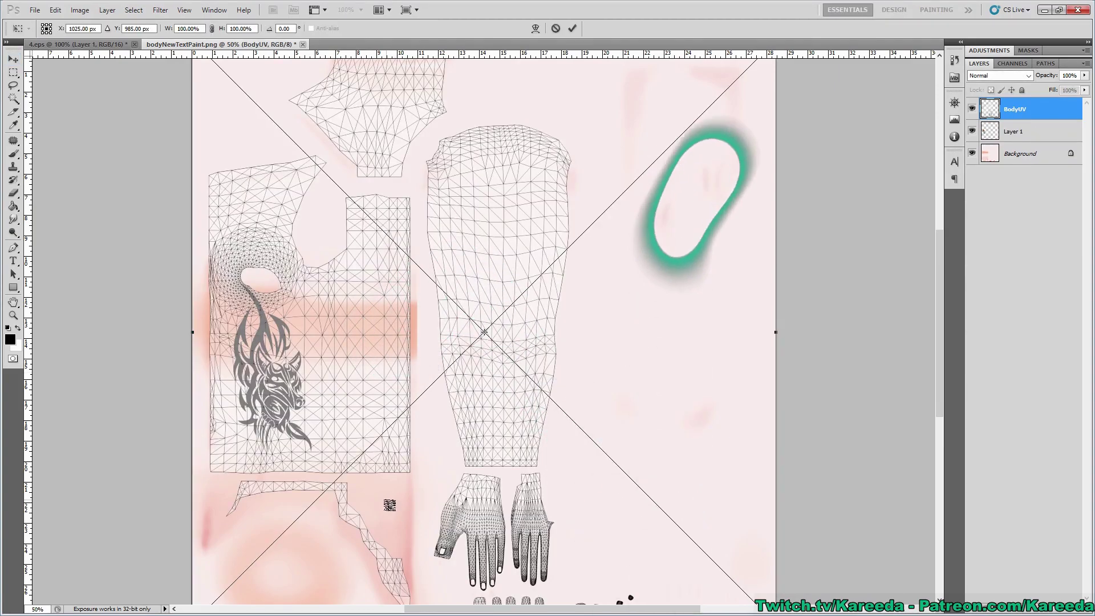
scroll(665, 225, "up", 2)
key("Return")
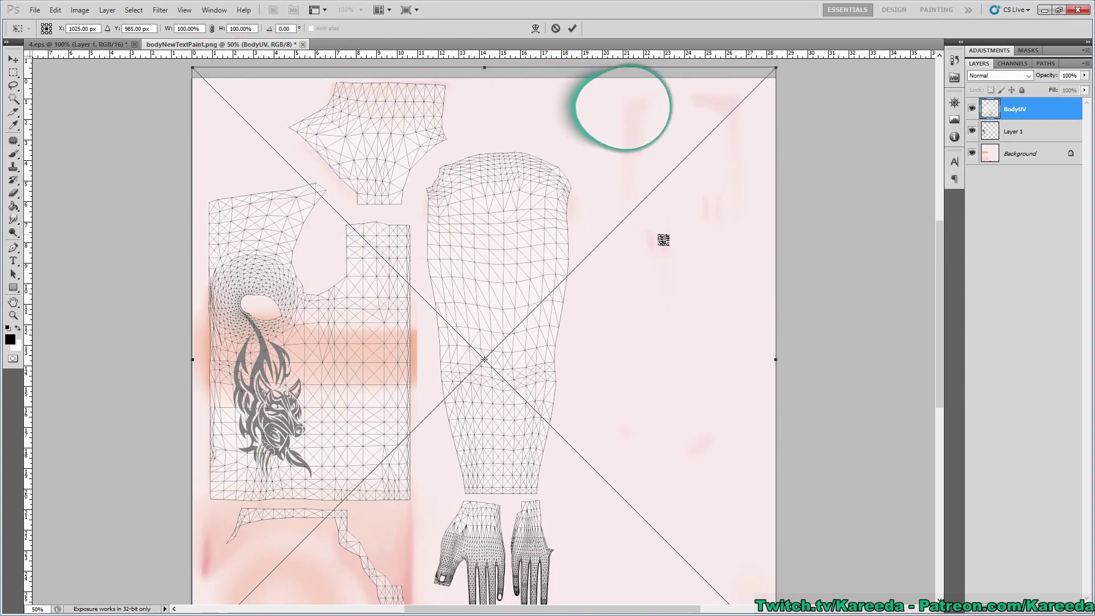
Shift the placed UV layout up and left, and undo both the shift and the placement.
mouse_move(270, 103)
left_mouse_down()
mouse_move(296, 187)
mouse_move(254, 125)
mouse_move(253, 92)
left_mouse_up()
key("ctrl+alt+z")
key("ctrl+alt+z")
key("ctrl+alt+z")
key("ctrl+alt+z")
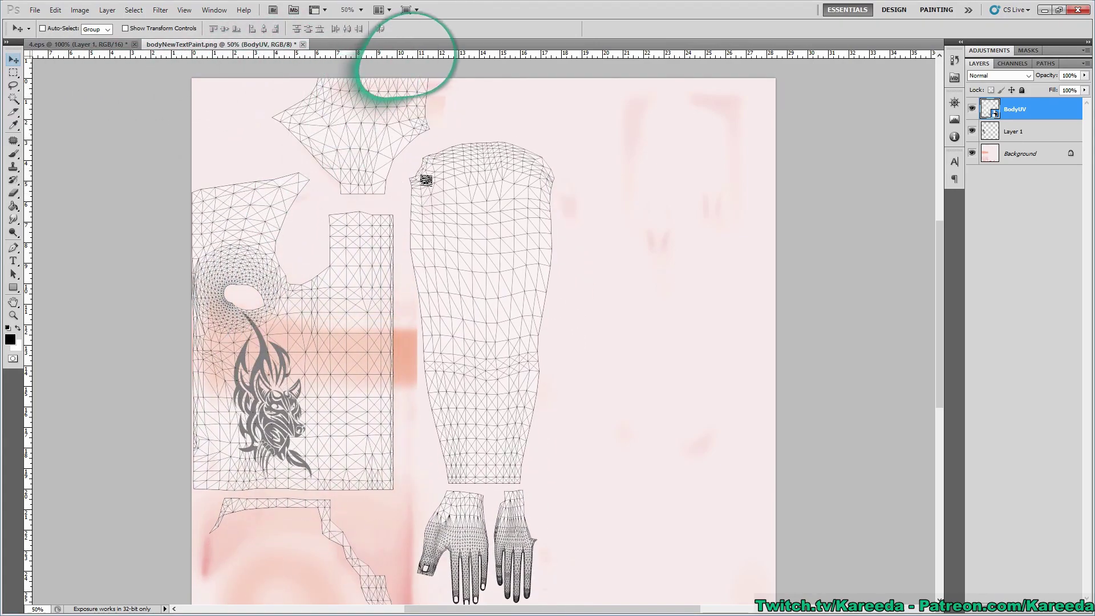
left_click_drag(435, 168, 862, 159)
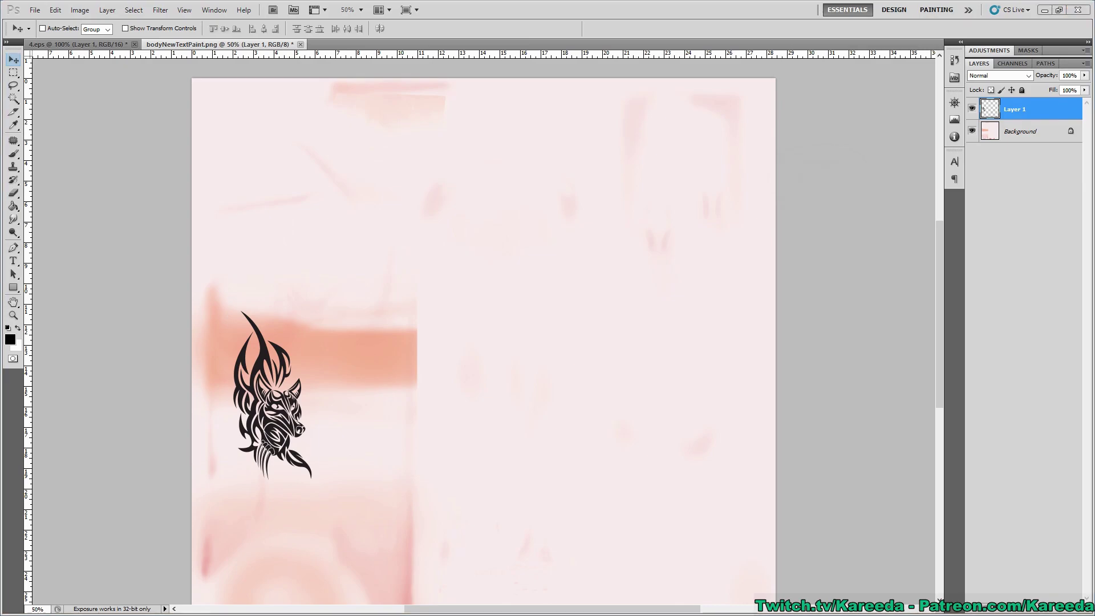
Place BodyUV.png from File Explorer into bodyNewTextPaint.png, align it at X 1024 px, Y 1024 px, and commit the placement.
key("alt+Tab")
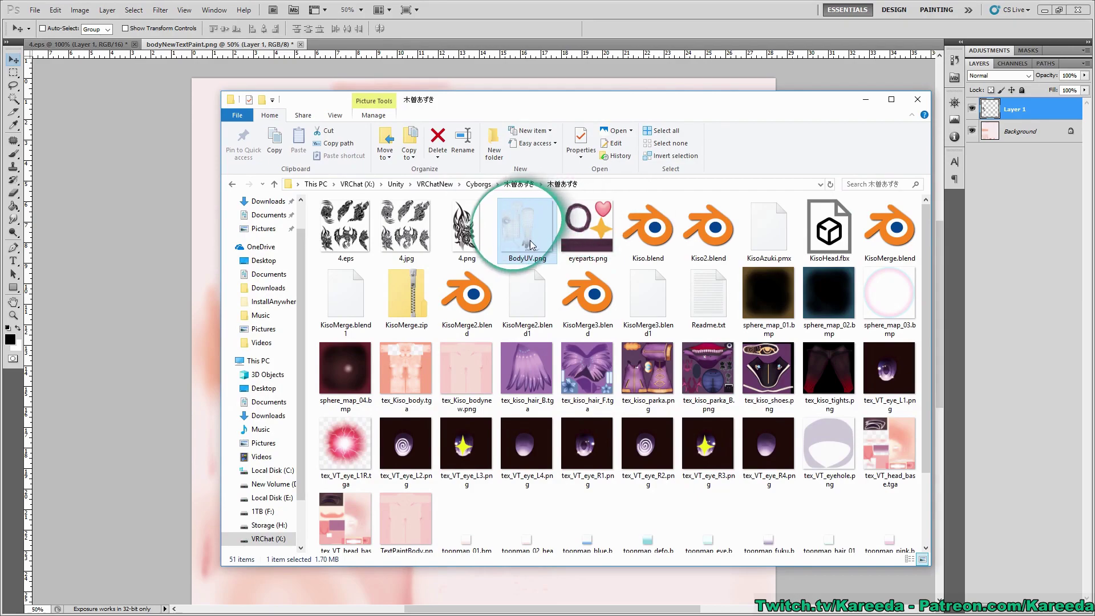
left_click_drag(528, 242, 220, 244)
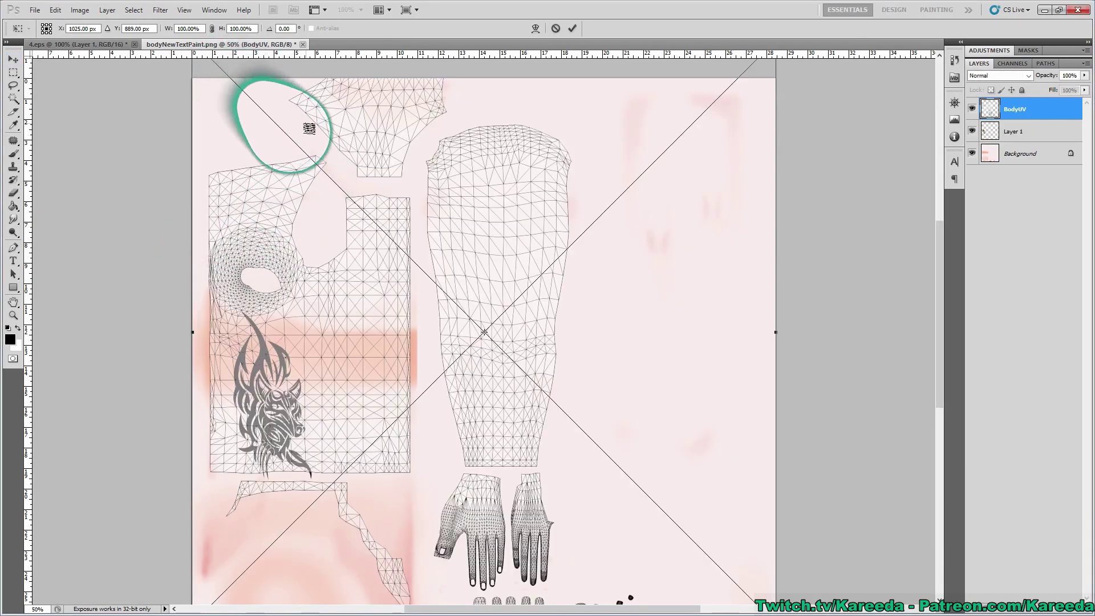
left_click_drag(521, 109, 511, 175)
scroll(571, 209, "down", 2)
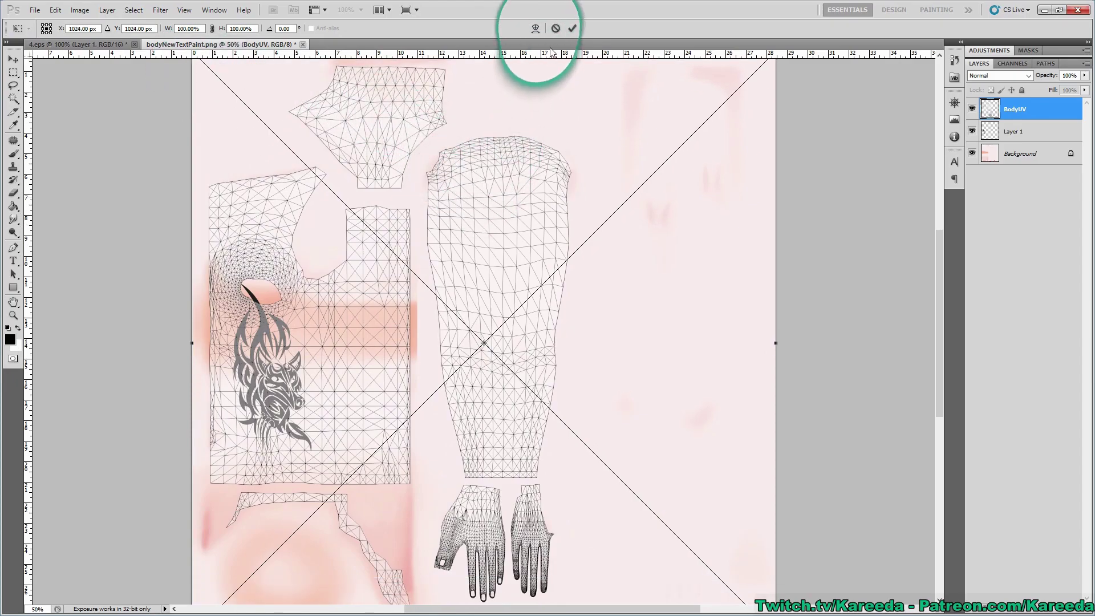
left_click(572, 28)
Move the wolf tattoo on Layer 1 from the torso onto the upper part of the arm in the UV layout.
scroll(559, 298, "down", 2)
scroll(564, 333, "up", 1)
scroll(564, 333, "down", 2)
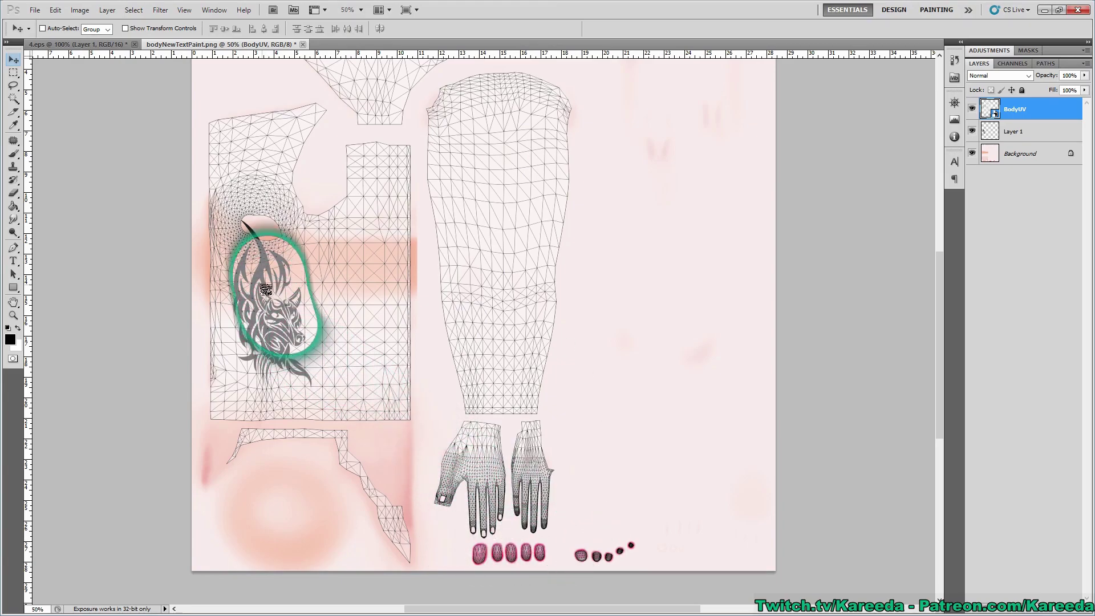
scroll(274, 294, "up", 1)
scroll(329, 254, "up", 3)
scroll(329, 255, "up", 1)
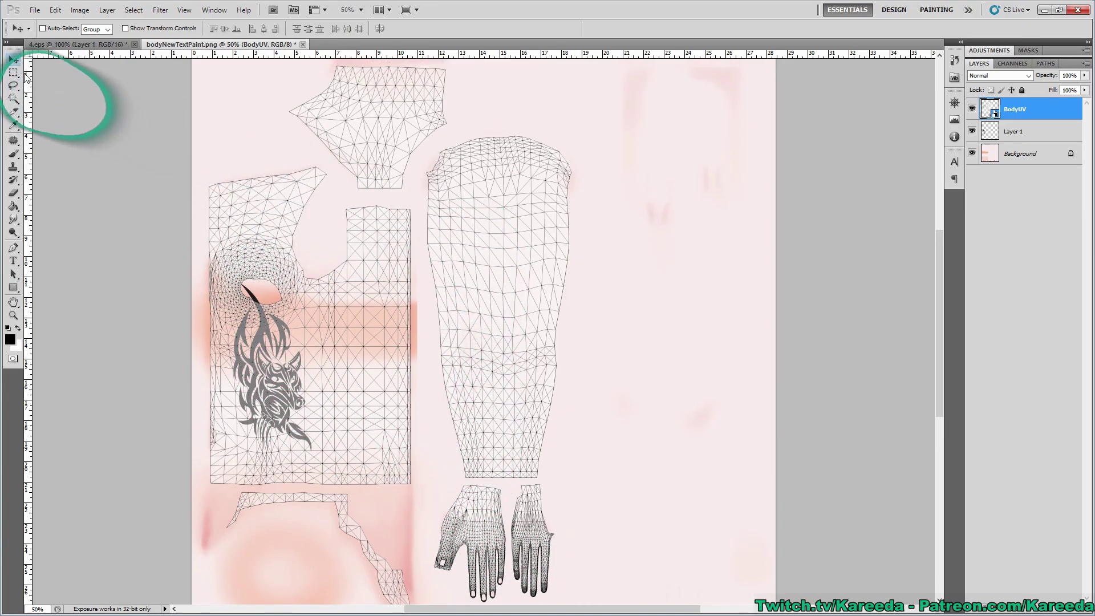
left_click(999, 135)
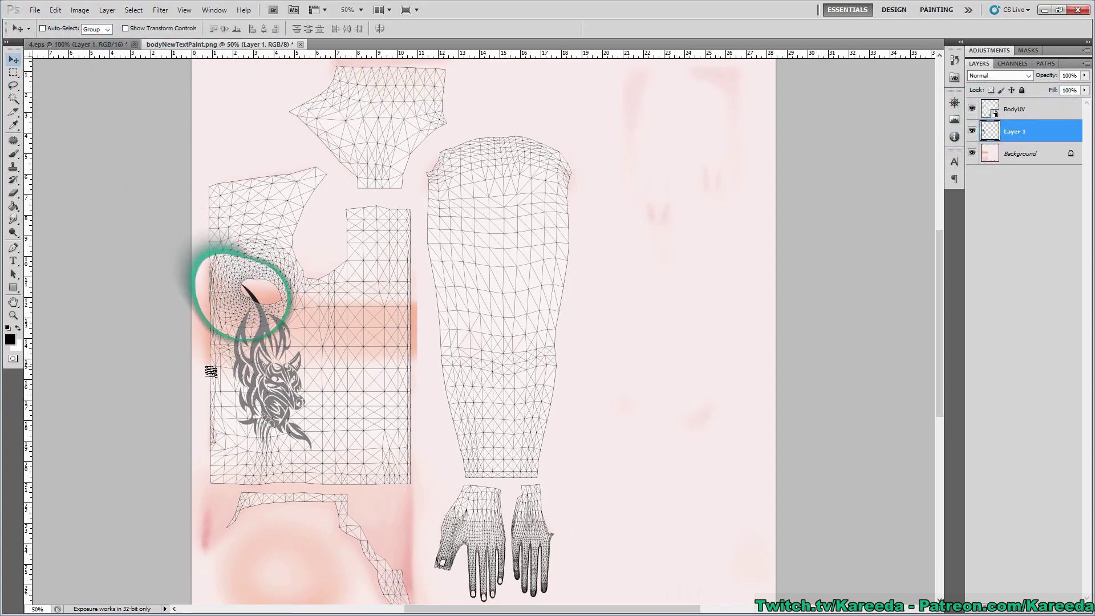
left_click_drag(220, 372, 450, 272)
scroll(433, 239, "up", 1)
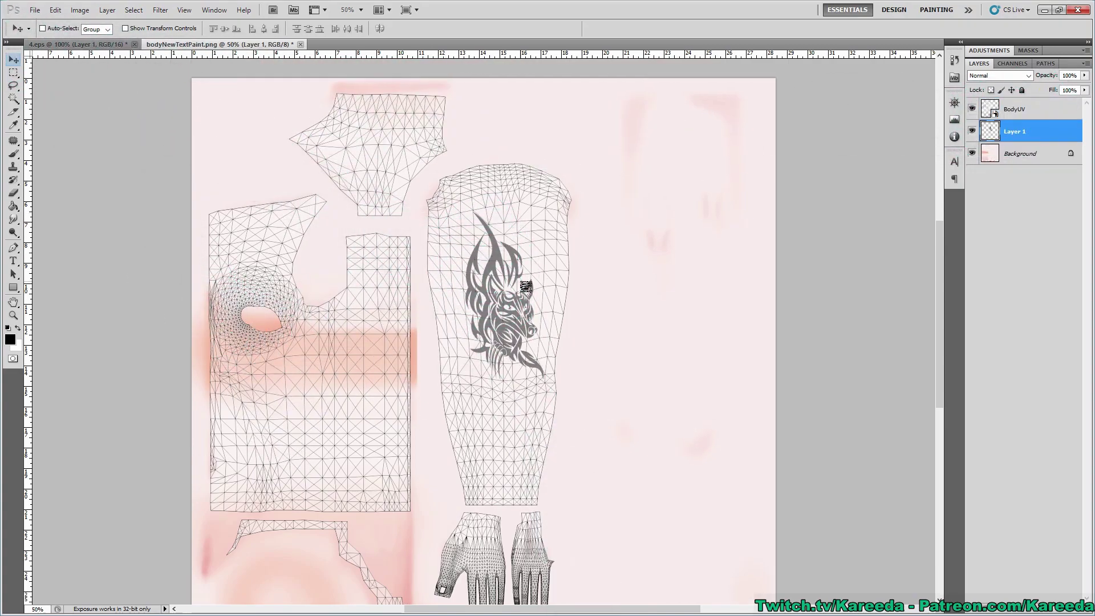
Scale the wolf tattoo down proportionally with Free Transform, reposition it in the upper arm area, and commit the transform.
key("ctrl+plus")
left_click(1018, 109)
left_click_drag(1053, 81, 1025, 77)
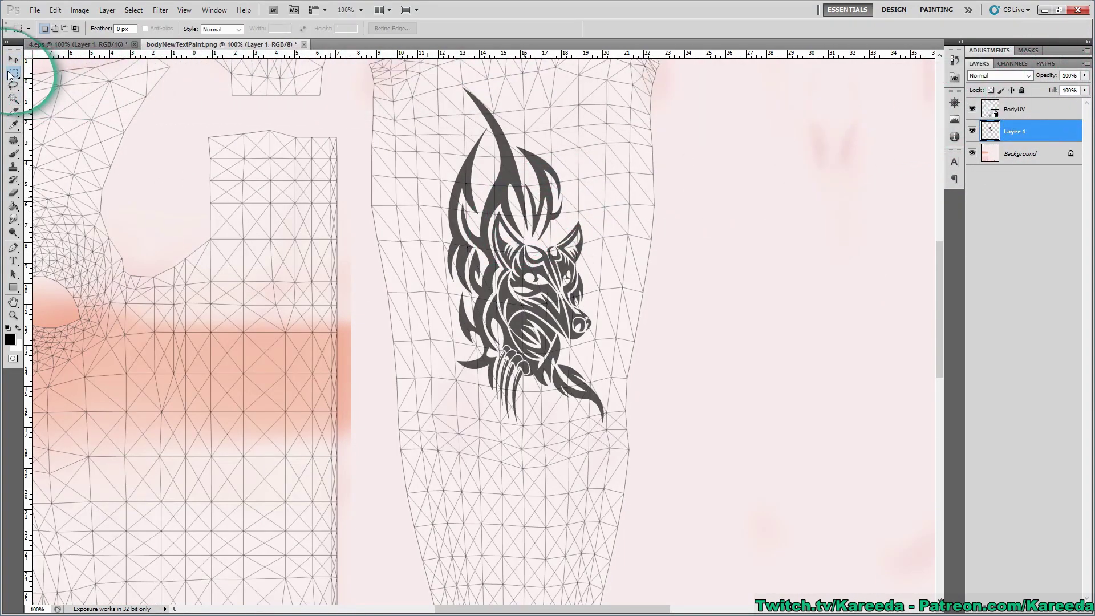
right_click(486, 254)
left_click(528, 355)
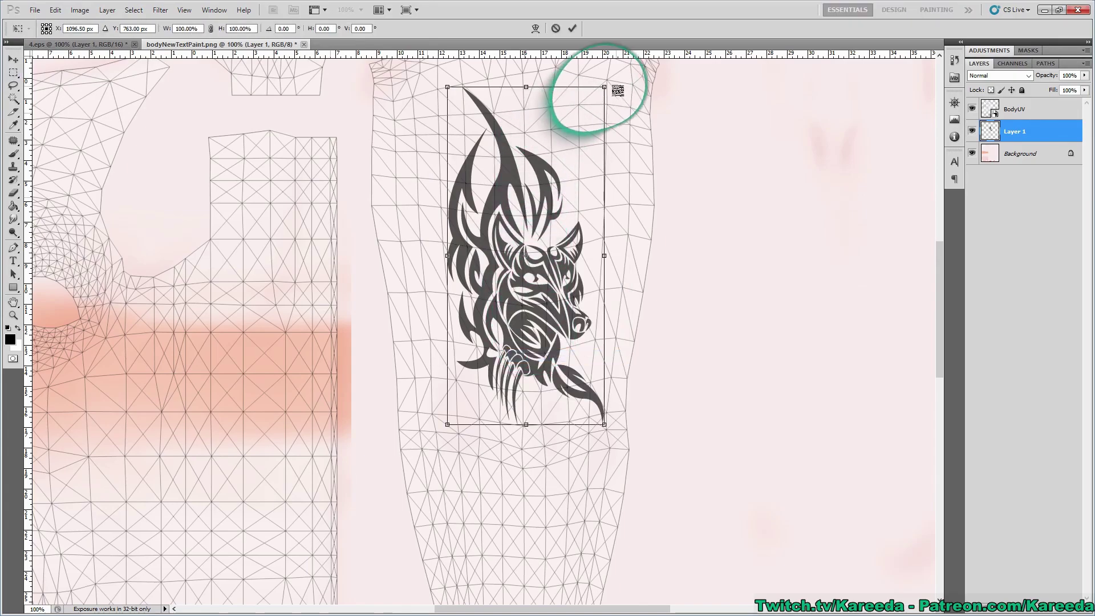
left_click_drag(604, 87, 553, 190, "shift")
left_click_drag(510, 318, 525, 253)
key("Return")
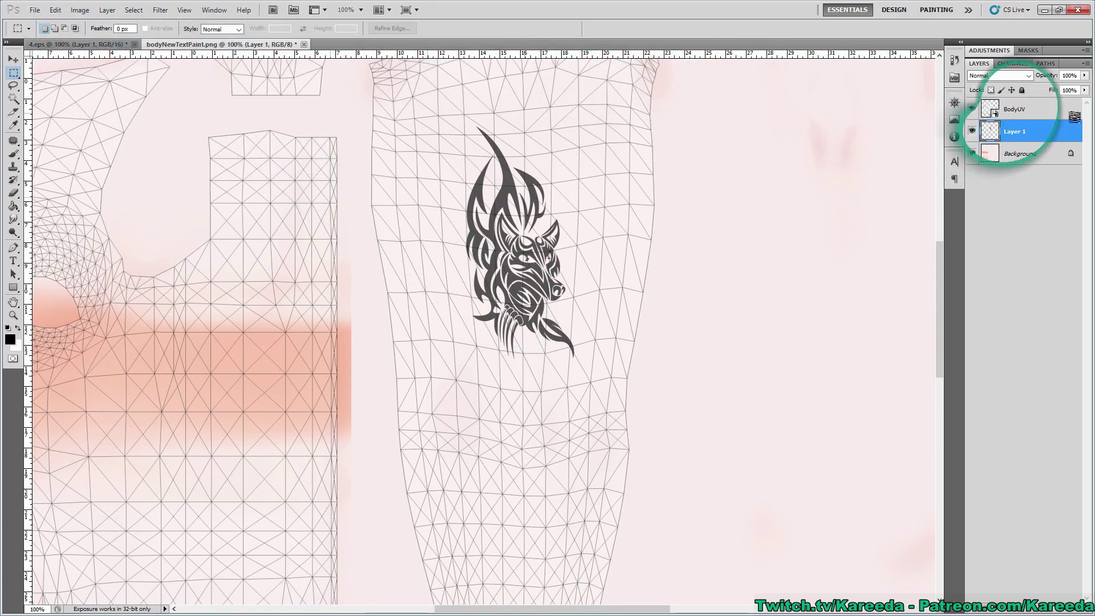
Hide the BodyUV layer and save a non-interlaced PNG copy as bodyNewTextPaintTattoo.png in the tex folder.
mouse_move(1040, 113)
left_mouse_down()
mouse_move(1054, 603)
mouse_move(1040, 114)
left_mouse_up()
left_click(972, 109)
left_click(34, 12)
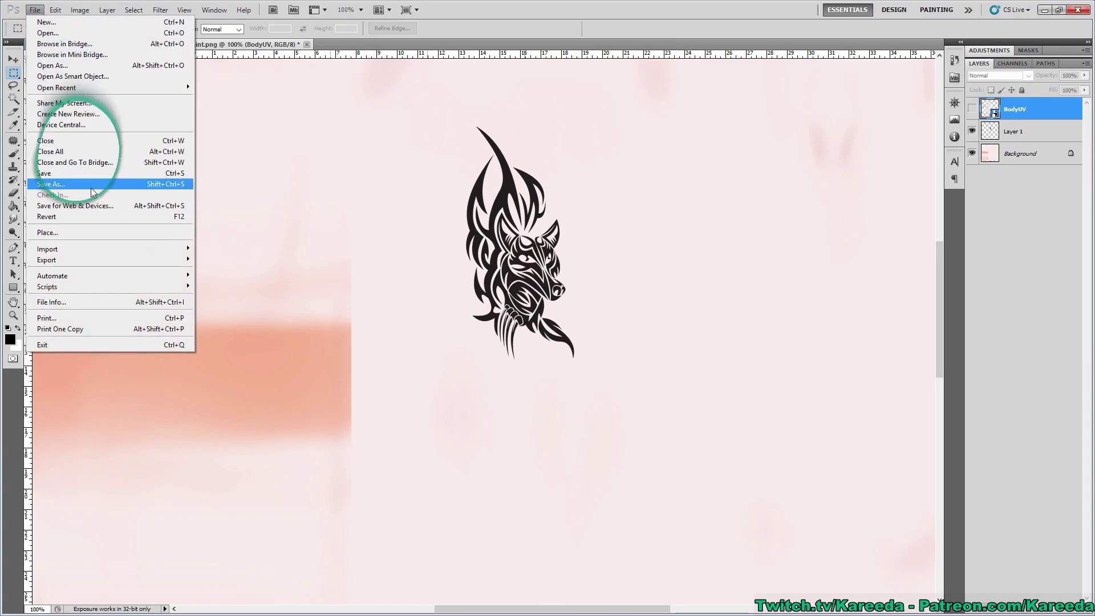
left_click(90, 187)
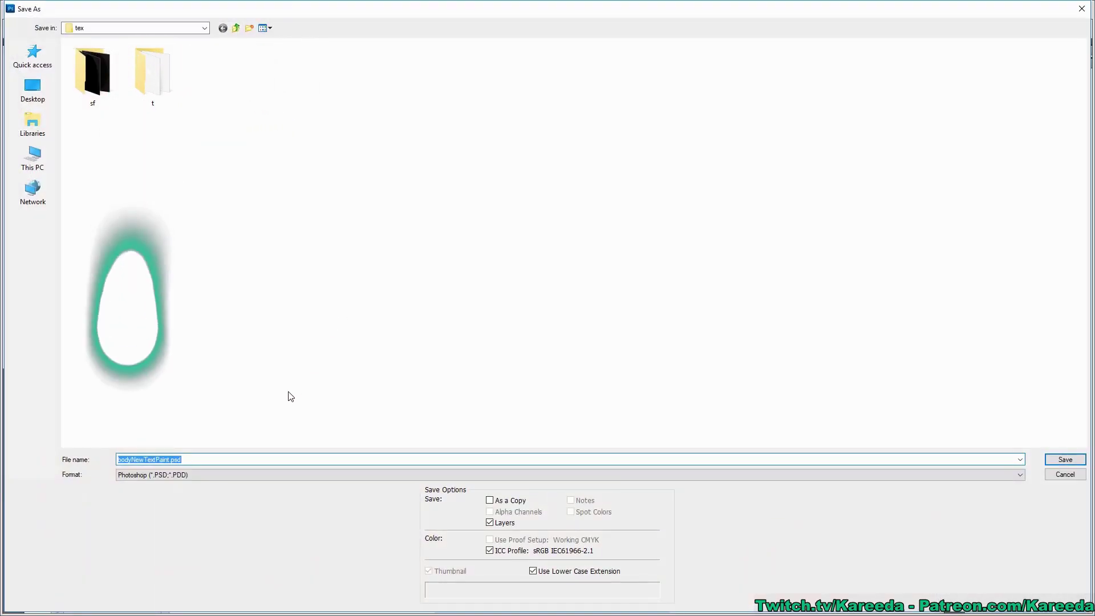
left_click(171, 474)
left_click(147, 435)
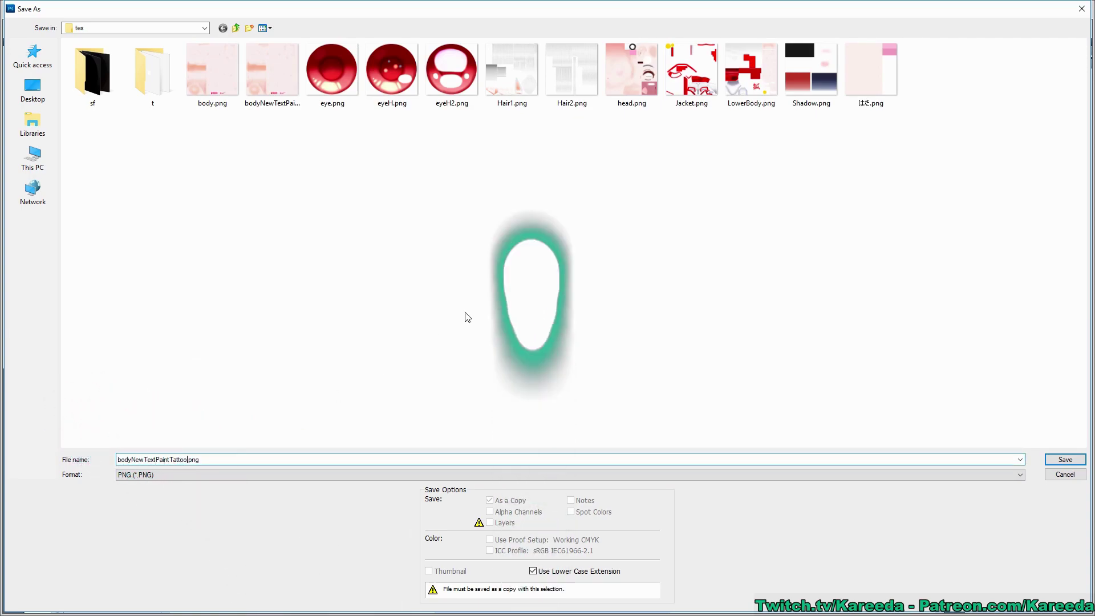
left_click(1065, 459)
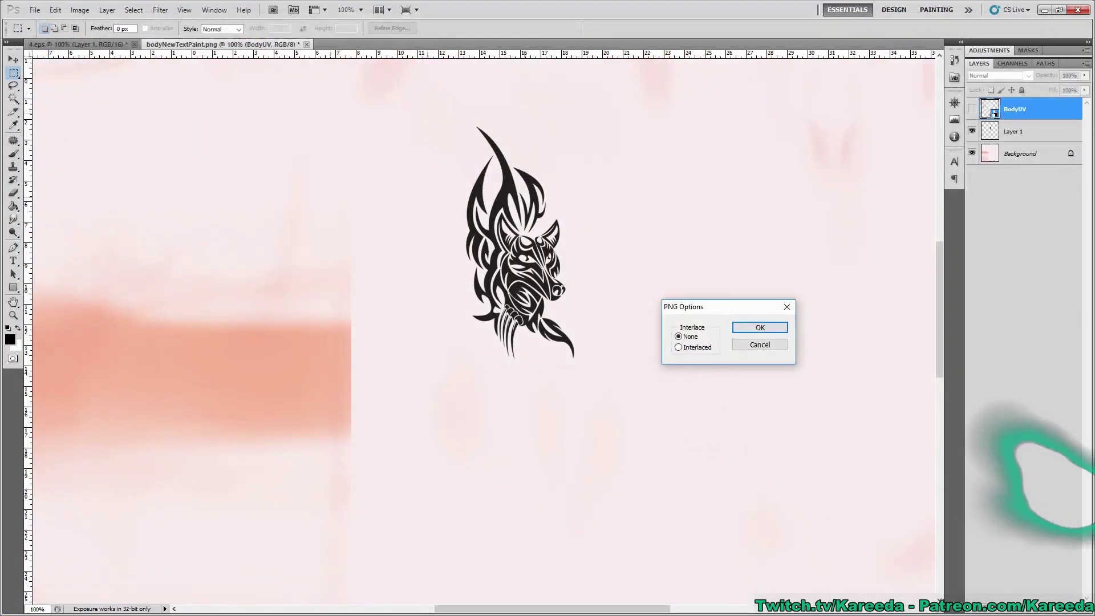
left_click(758, 326)
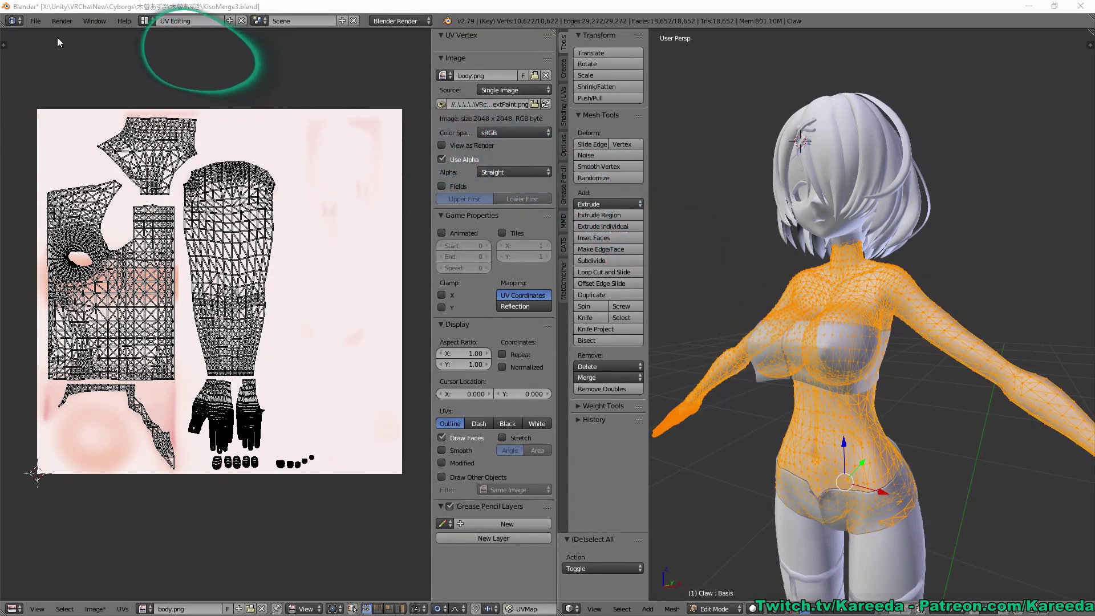
Switch to Blender, change to the Default screen layout, and return the body mesh to Object Mode.
left_click(146, 21)
left_click(160, 72)
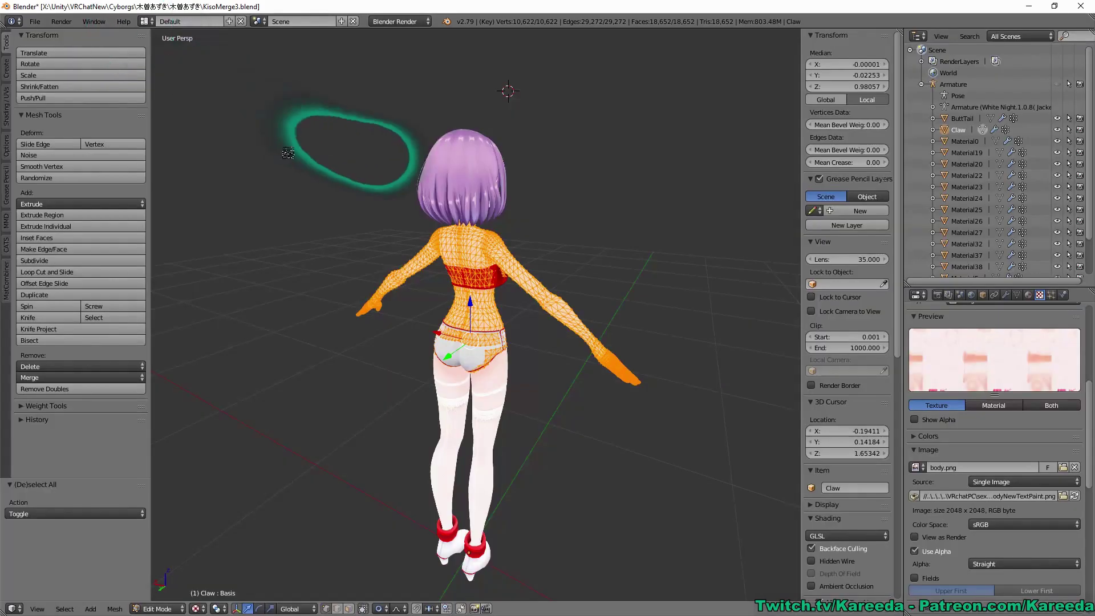
middle_click_drag(553, 254, 620, 272)
key("Tab")
scroll(620, 273, "up", 2)
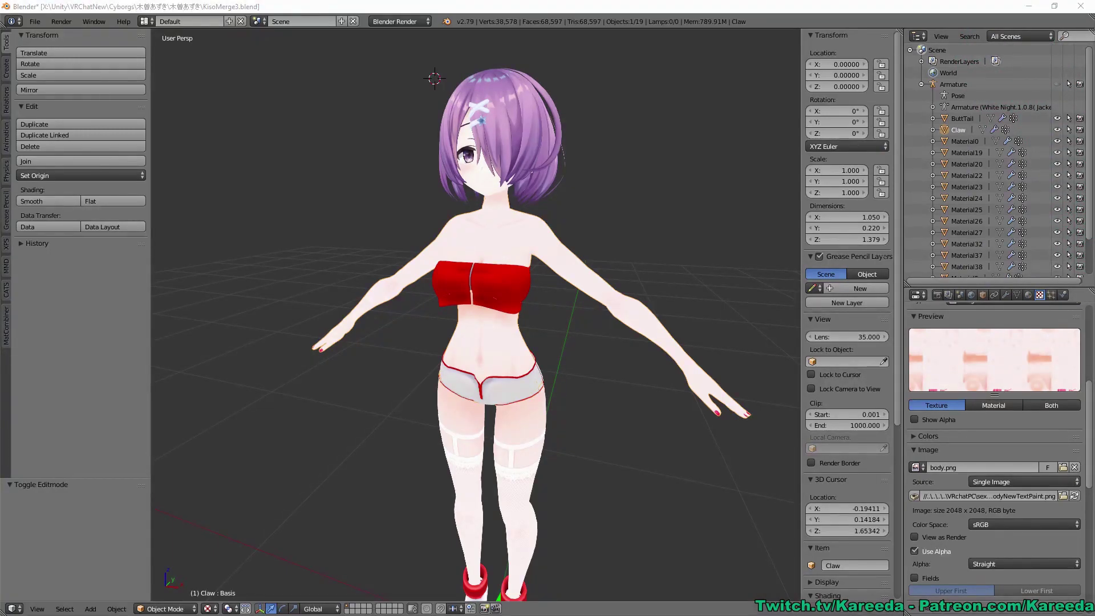
Replace the body texture's image file with bodyNewTextPaintTattoo.png and check the tattoo on the avatar's arms.
left_click(1059, 497)
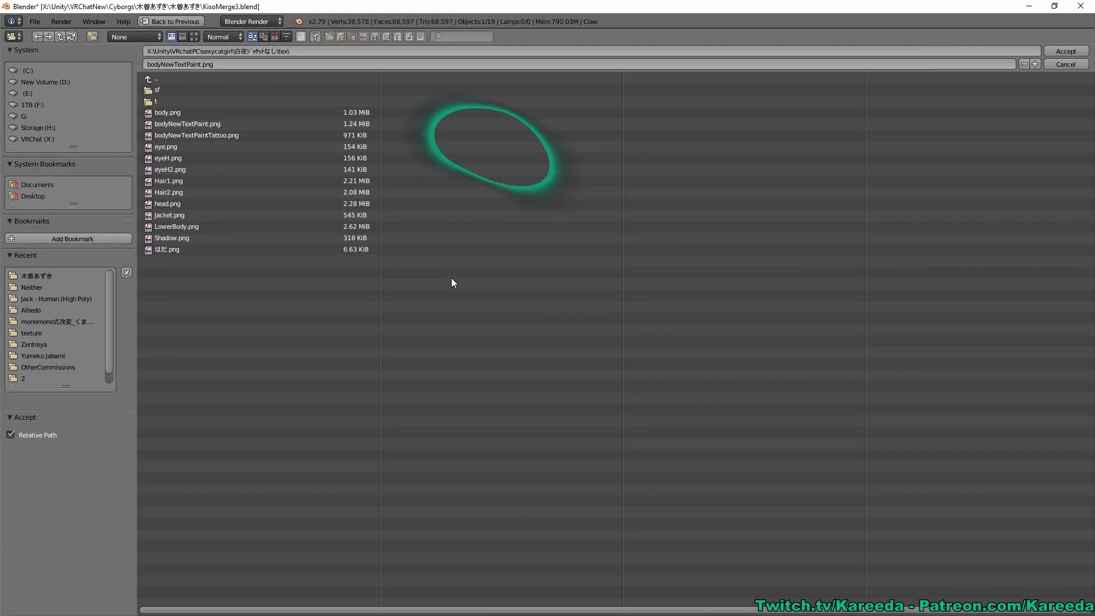
left_click(215, 136)
left_click(1055, 51)
middle_click_drag(591, 168, 586, 292)
scroll(604, 193, "up", 4)
scroll(587, 299, "down", 3)
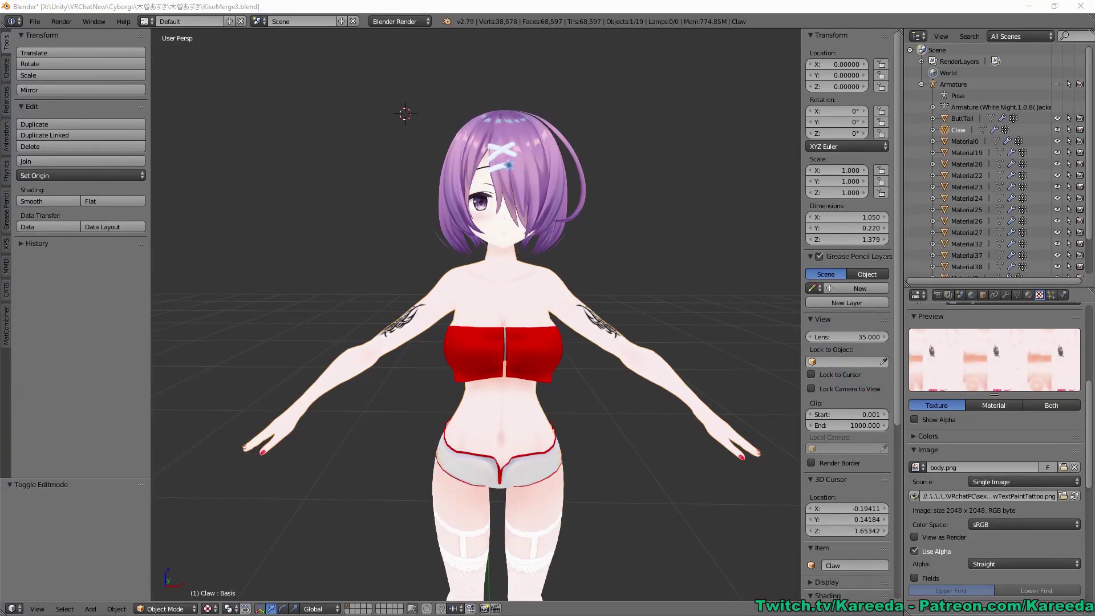
Switch to Photoshop and show the BodyUV layer over the tattooed texture at 54% opacity.
key("alt+Tab")
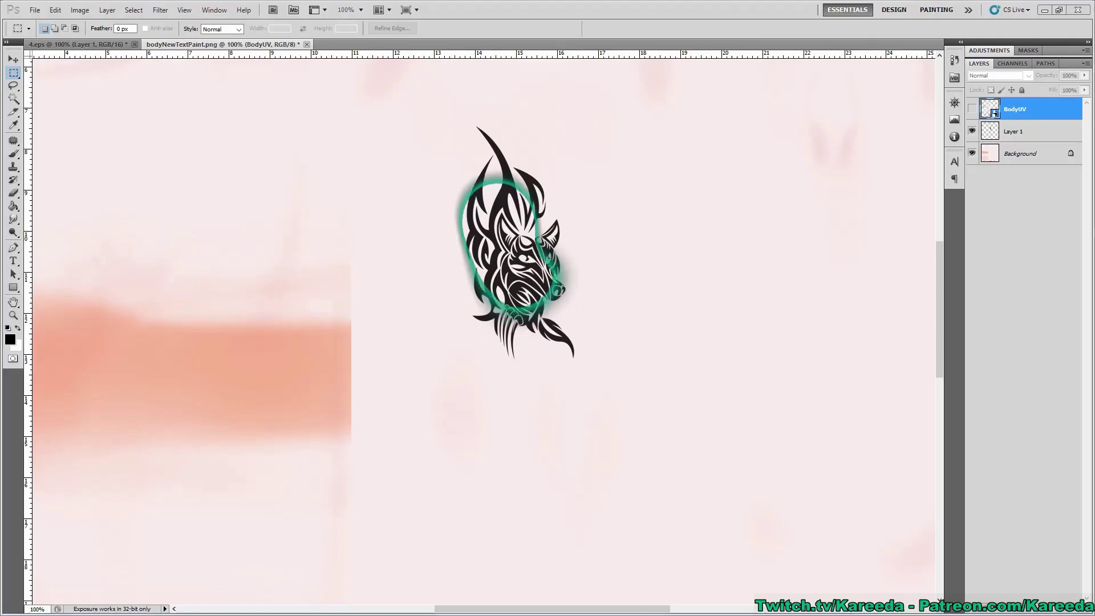
key("ctrl+minus")
key("ctrl+minus")
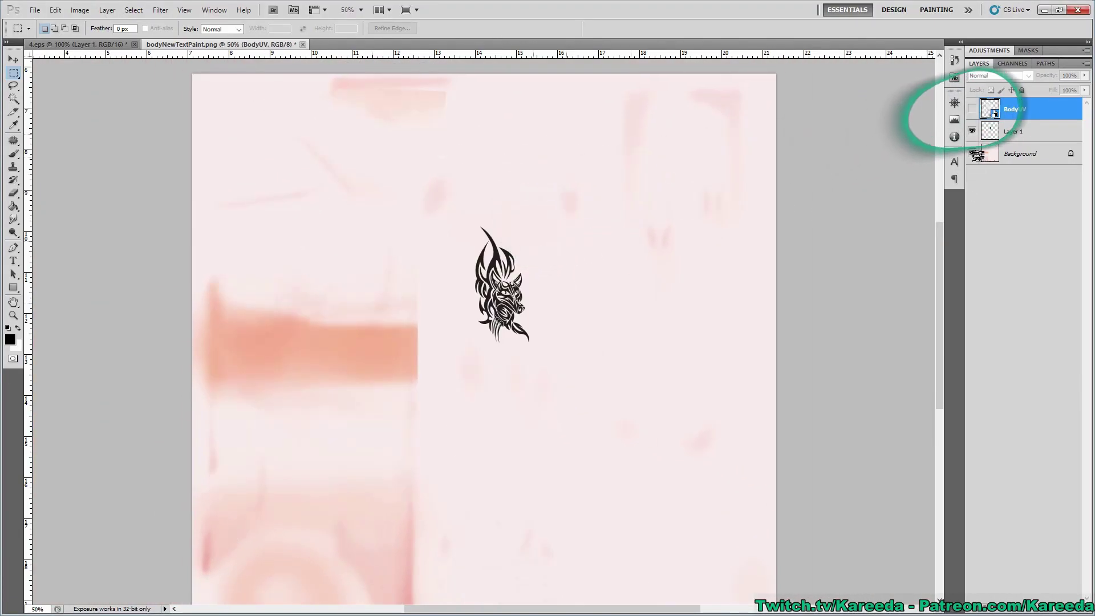
left_click(971, 109)
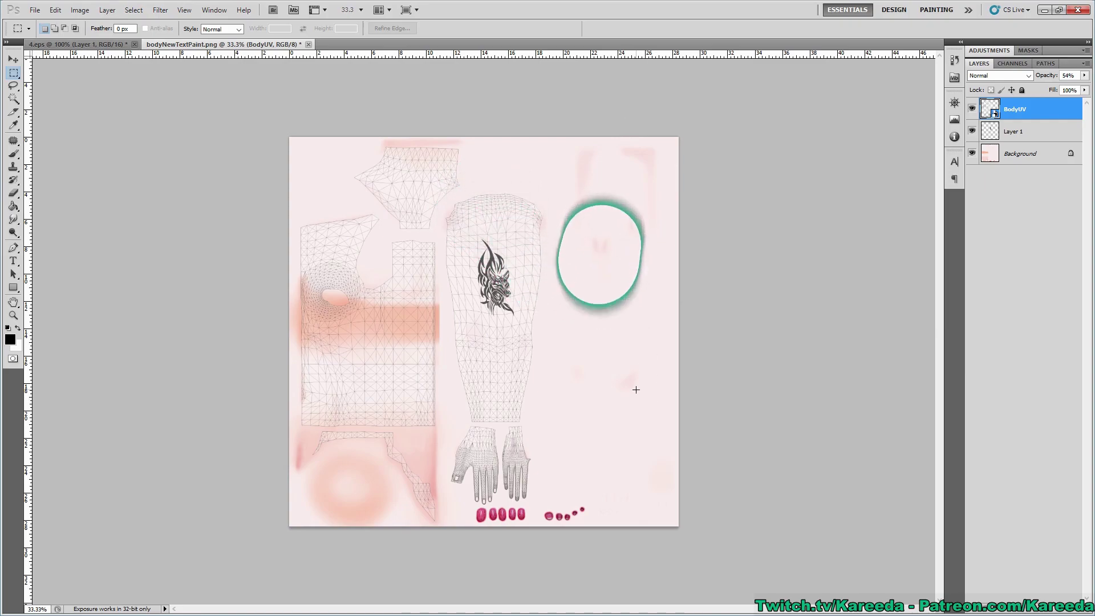
key("ctrl+plus")
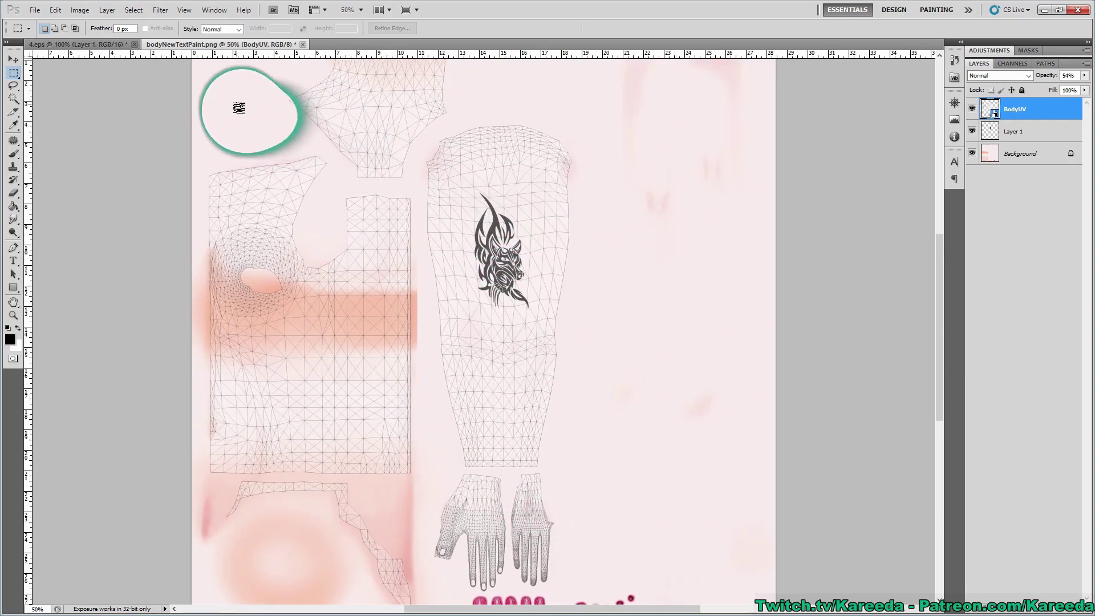
left_click_drag(240, 110, 275, 174)
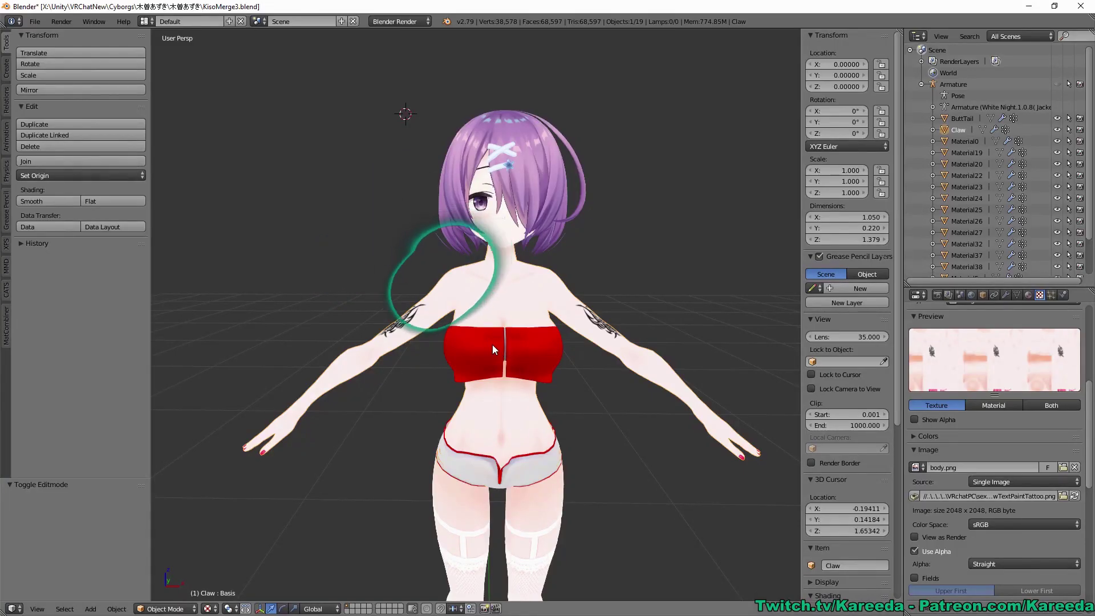
Switch to Blender, put the body mesh in Edit Mode, and start the Screencast Keys display.
scroll(491, 345, "up", 3)
key("Tab")
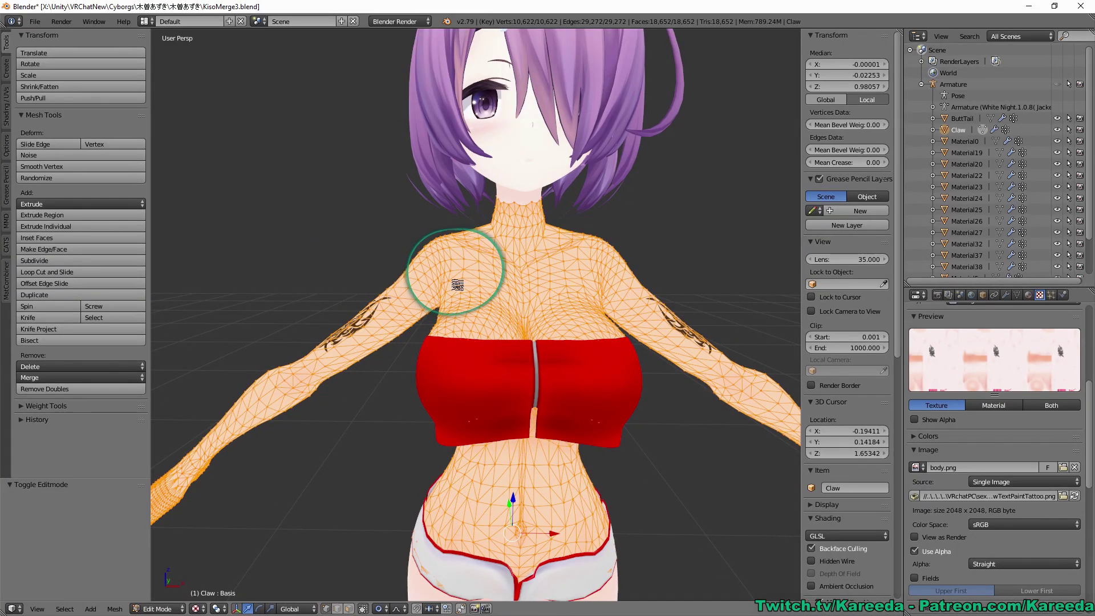
mouse_move(455, 285)
middle_mouse_down()
mouse_move(370, 305)
mouse_move(467, 324)
mouse_move(445, 251)
middle_mouse_up()
scroll(872, 530, "down", 15)
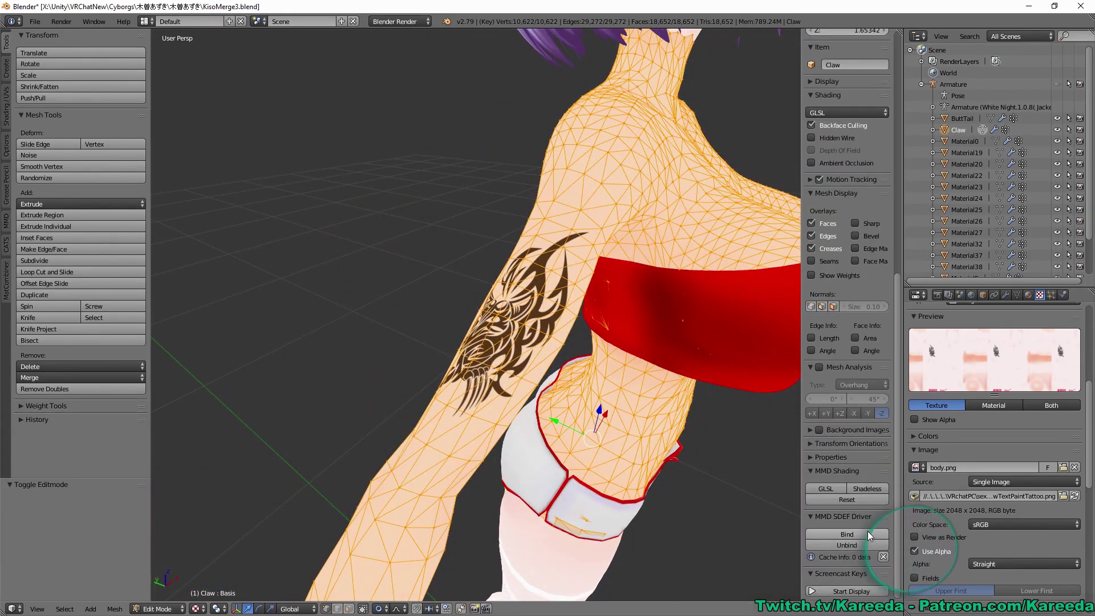
left_click(850, 587)
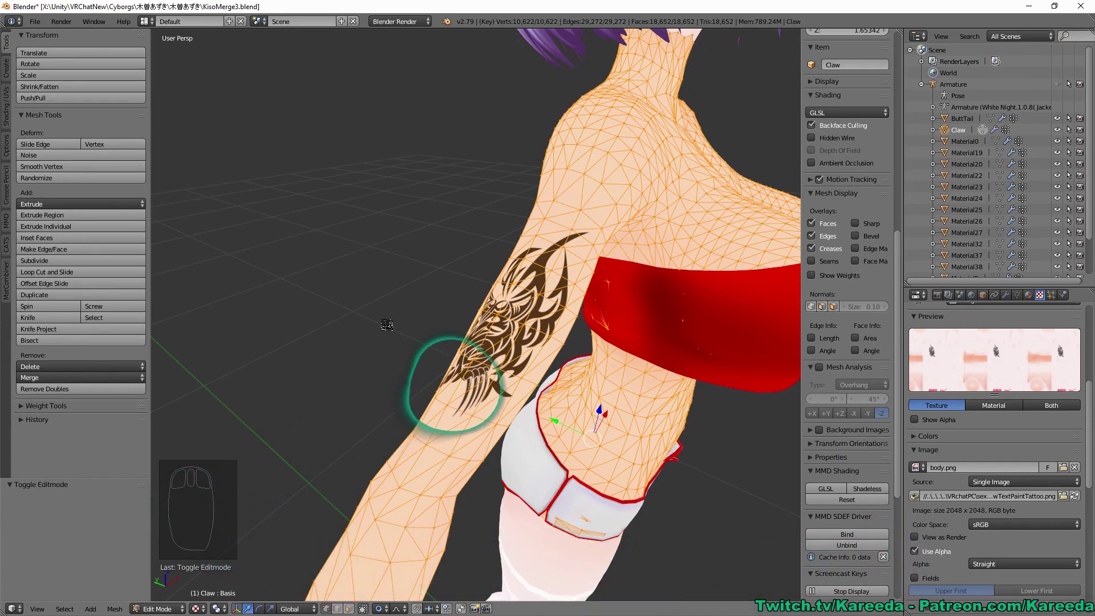
Deselect the whole body mesh and switch to face selection mode.
key("a")
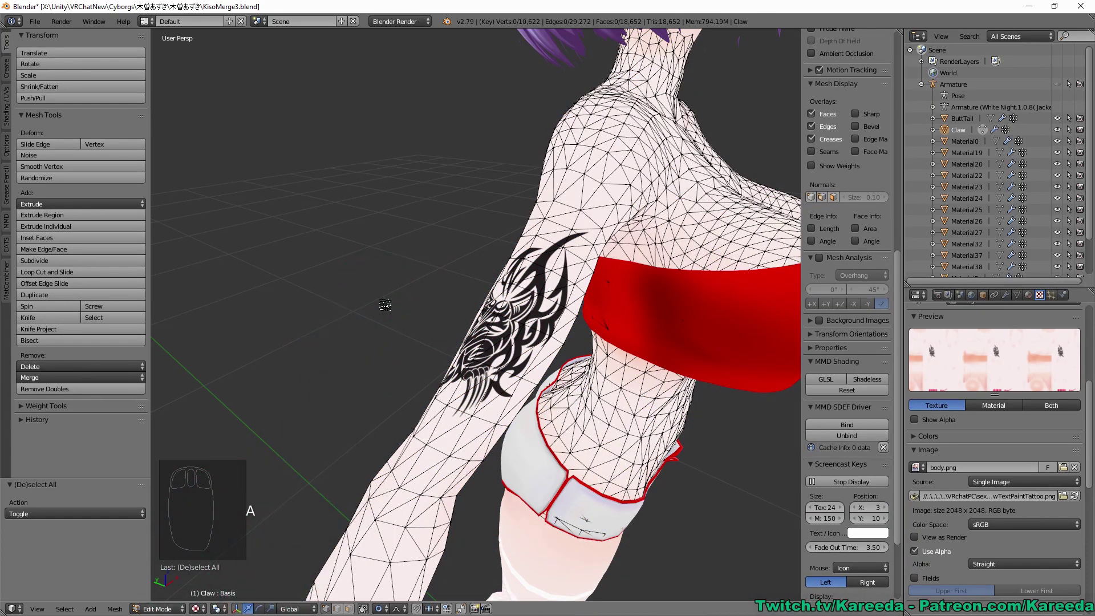
key("ctrl+Tab")
left_click(361, 324)
Circle-select the arm faces covering the tattoo's upper tip and the wolf's face along the outer side of the arm.
middle_click_drag(362, 324, 511, 219)
middle_click_drag(494, 368, 519, 191)
right_click(520, 191)
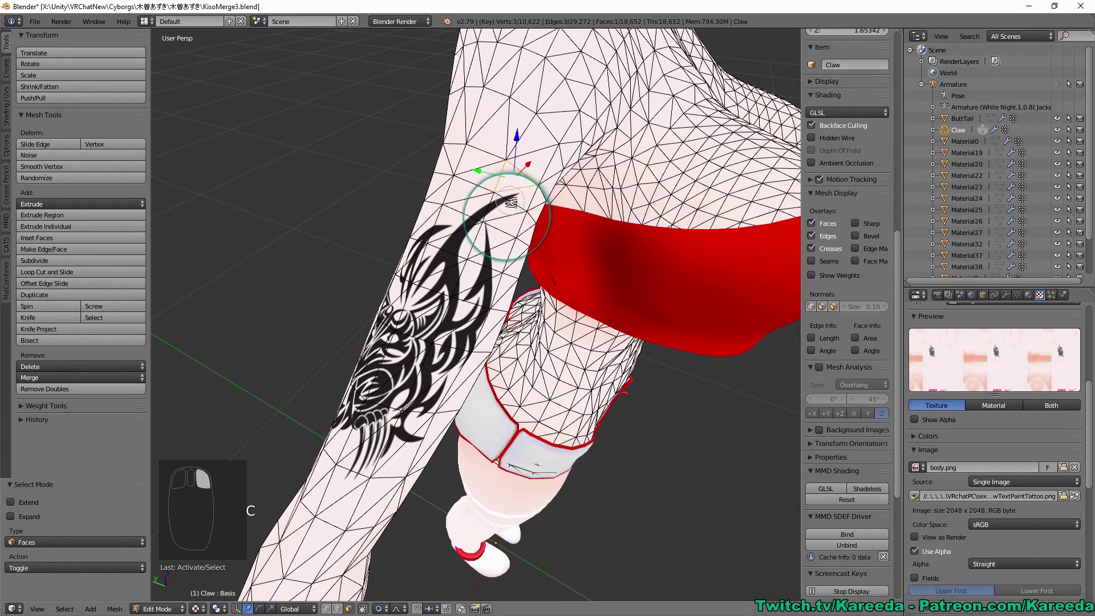
left_click(499, 195)
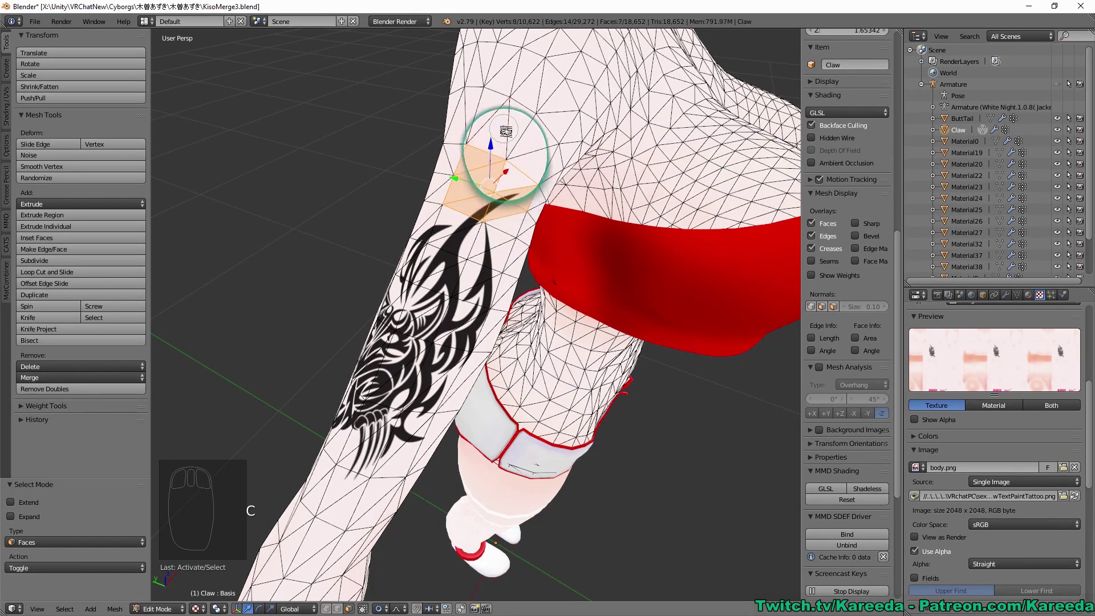
middle_click_drag(495, 235, 554, 211)
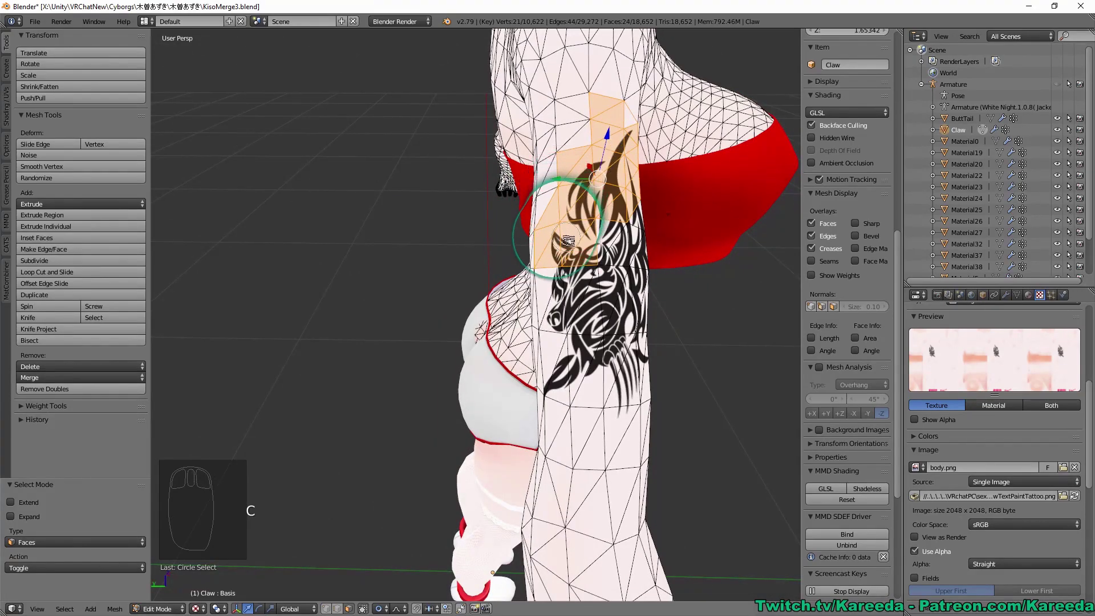
right_click(566, 372)
middle_click_drag(567, 372, 631, 360)
key("c")
left_click(689, 278)
right_click(719, 285)
middle_click_drag(723, 286, 691, 289)
Extend the circle selection over the remaining arm faces beneath and around the tattoo, down to just above the elbow.
key("c")
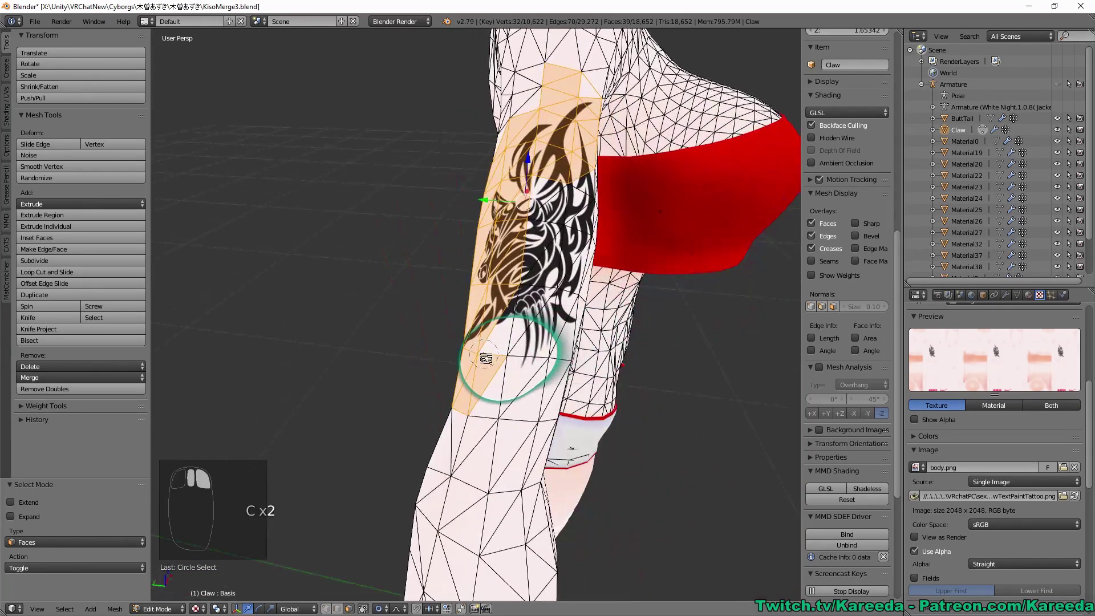
left_click_drag(487, 360, 522, 342)
right_click(523, 342)
middle_click_drag(525, 344, 569, 379)
key("c")
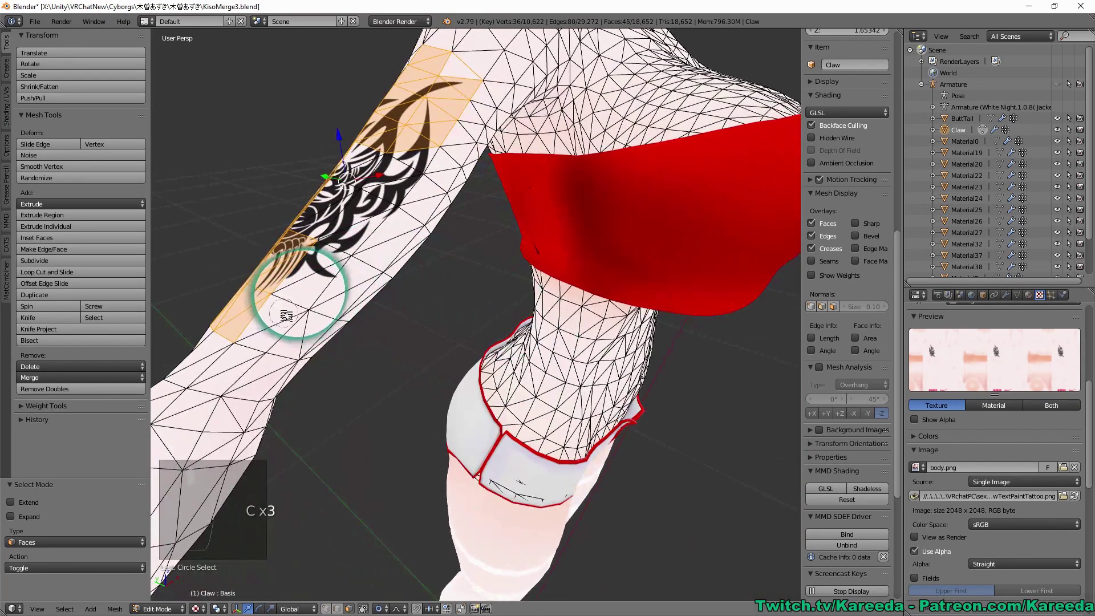
left_click_drag(287, 313, 336, 236)
left_click_drag(376, 173, 398, 154)
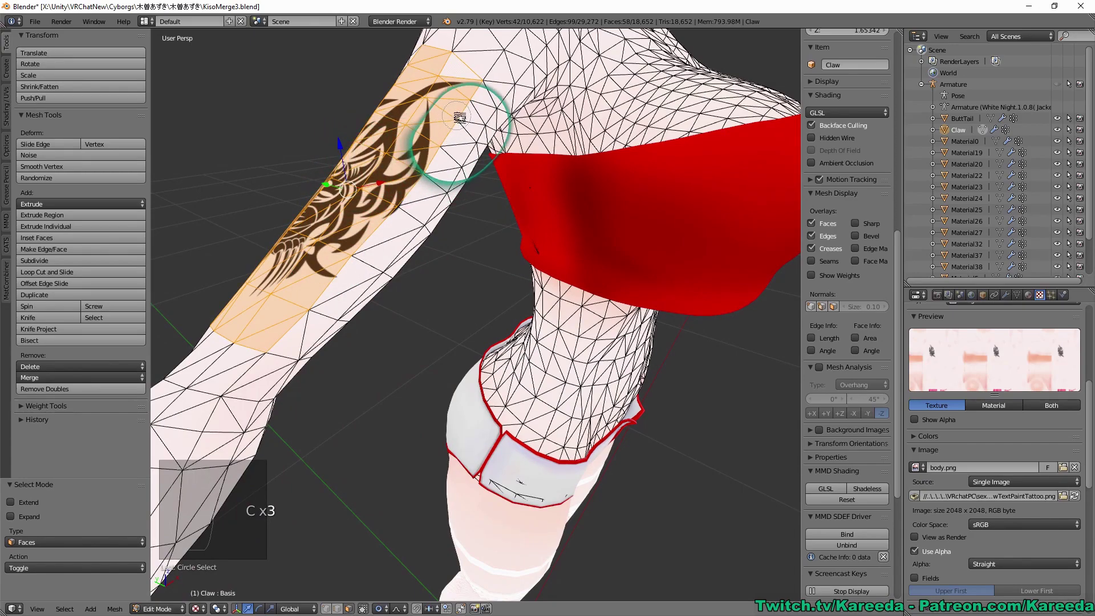
left_click_drag(461, 116, 334, 291)
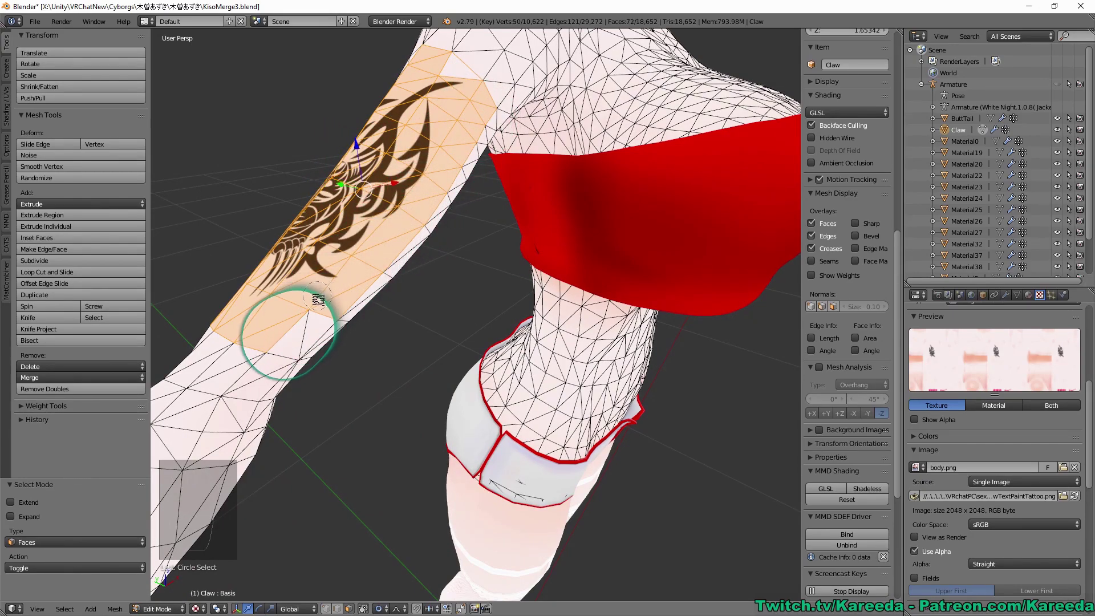
right_click(305, 306)
middle_click_drag(305, 306, 451, 259)
key("c")
left_click_drag(494, 283, 528, 282)
right_click(528, 282)
scroll(522, 303, "down", 5)
middle_click_drag(507, 330, 428, 329)
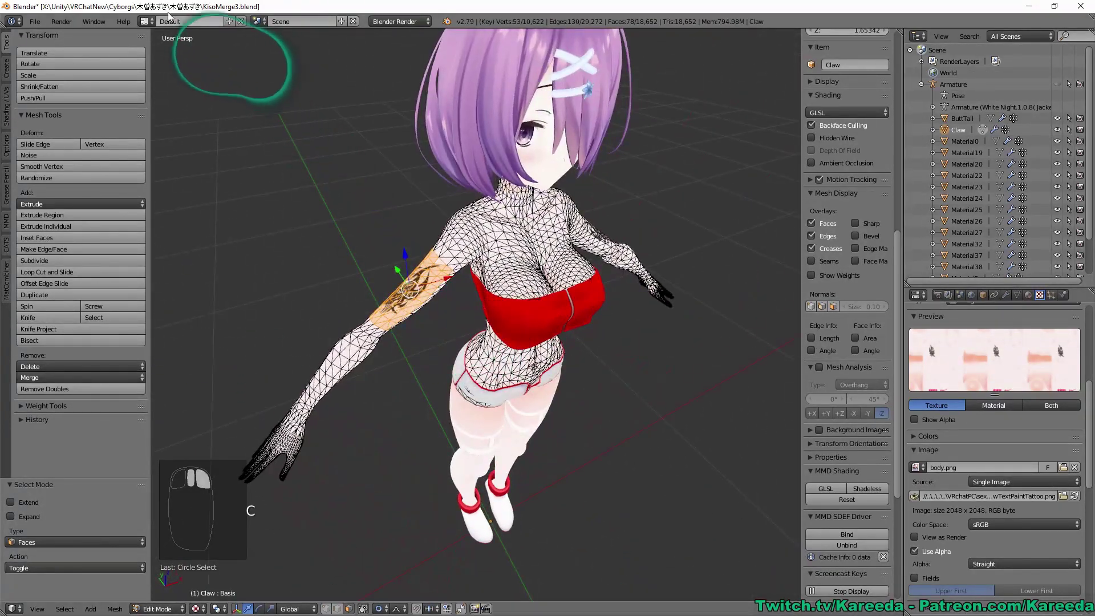
Switch to the UV Editing layout and inspect the selected arm faces' UVs around the wolf tattoo.
left_click(146, 22)
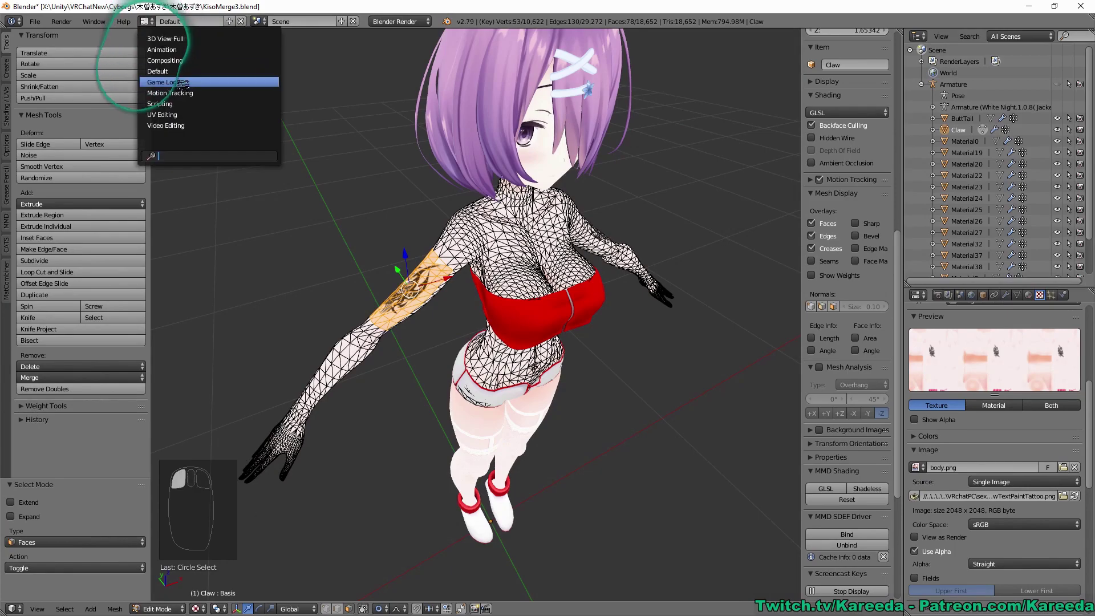
left_click(183, 114)
scroll(336, 272, "up", 2)
scroll(336, 268, "up", 1)
scroll(320, 283, "up", 1)
middle_click_drag(357, 252, 273, 249)
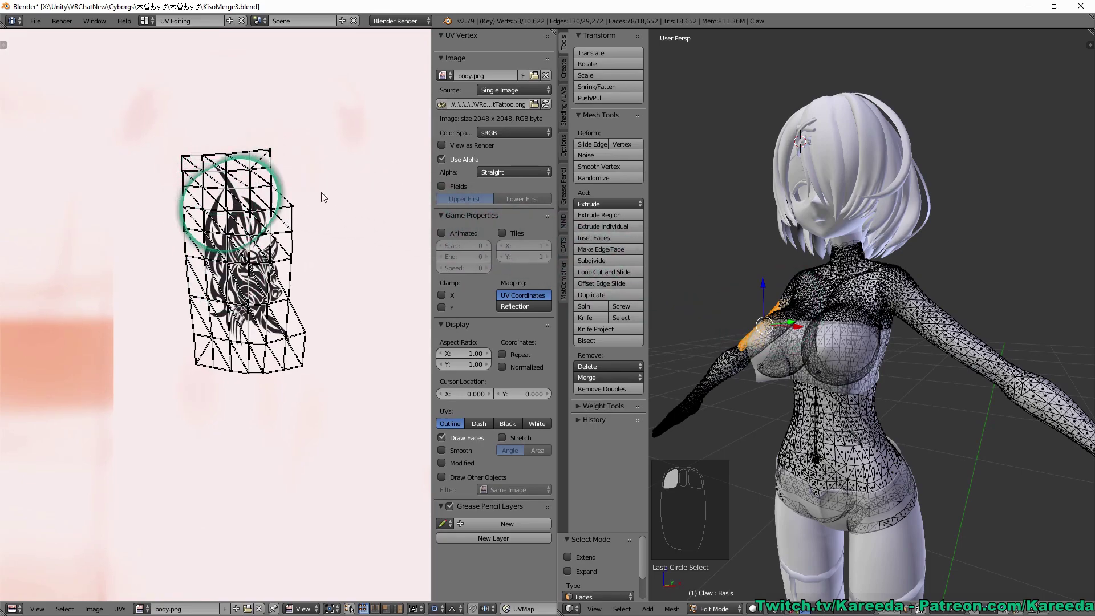
Select all the arm faces' UVs and move them off the wolf tattoo onto the lower-left part of the body texture.
mouse_move(321, 192)
middle_mouse_down()
mouse_move(334, 179)
mouse_move(316, 171)
mouse_move(312, 179)
middle_mouse_up()
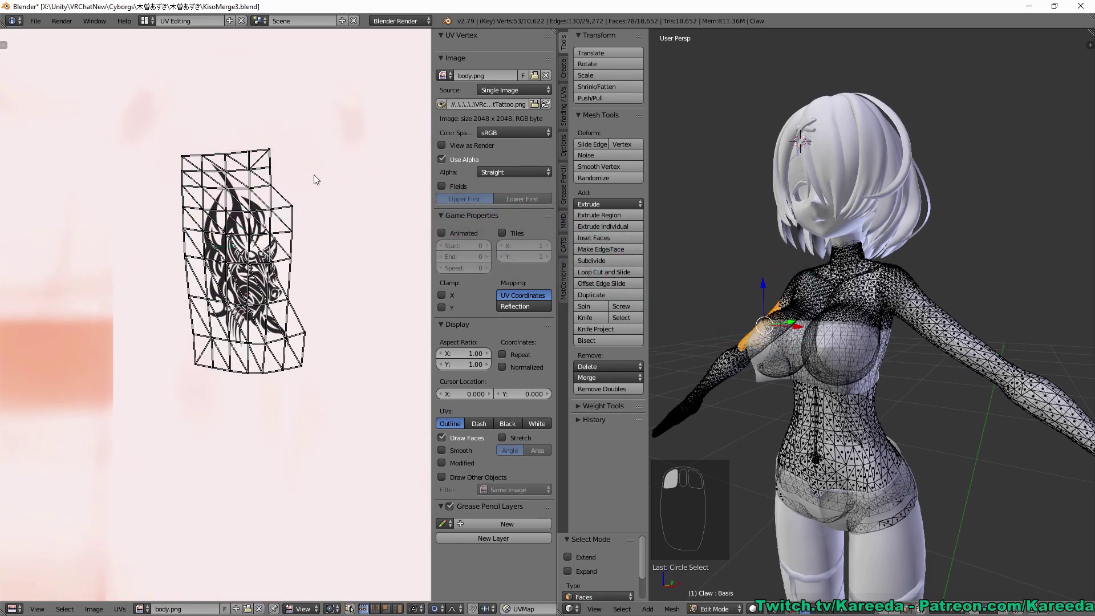
key("a")
scroll(313, 174, "down", 5)
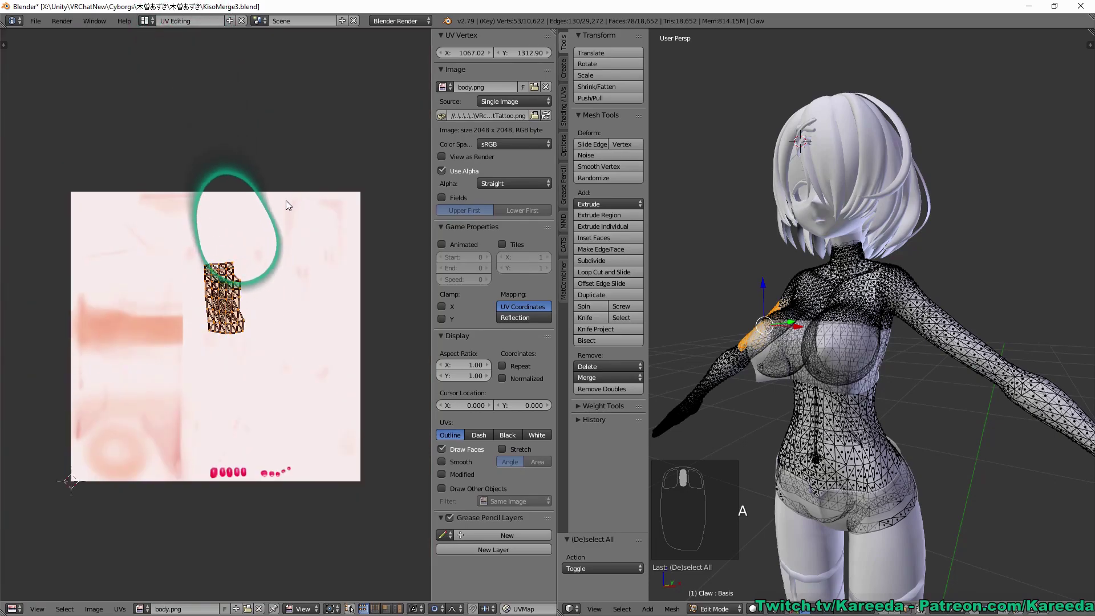
scroll(285, 201, "up", 4)
scroll(299, 318, "down", 4)
key("g")
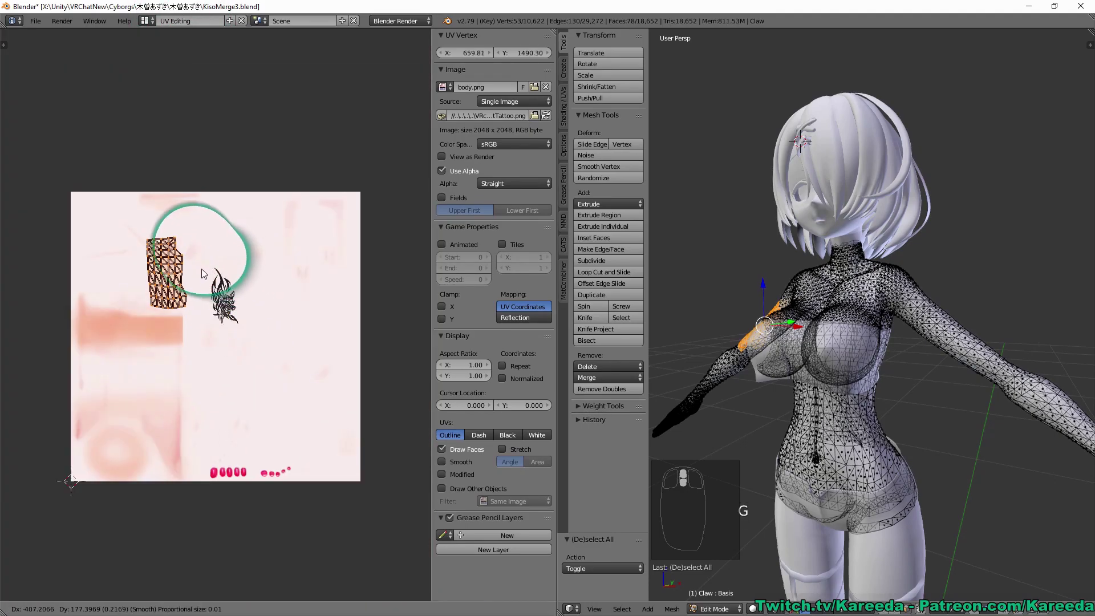
left_click(205, 372)
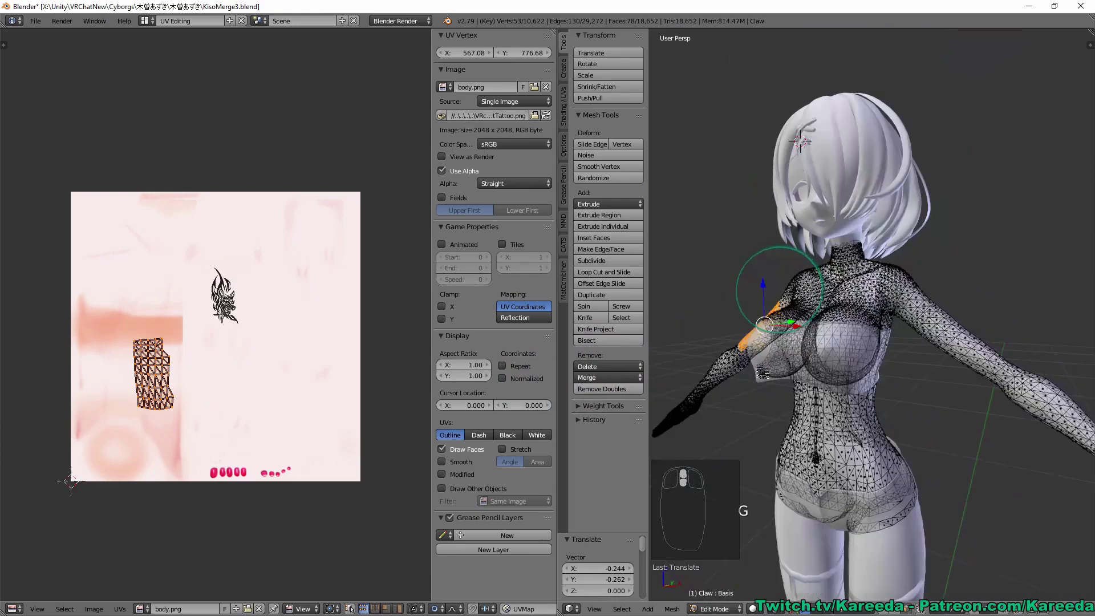
Set the 3D view to MMD Shadeless shading and bring the selected upper-arm faces into close view.
middle_click_drag(764, 373, 798, 367)
scroll(799, 367, "up", 5)
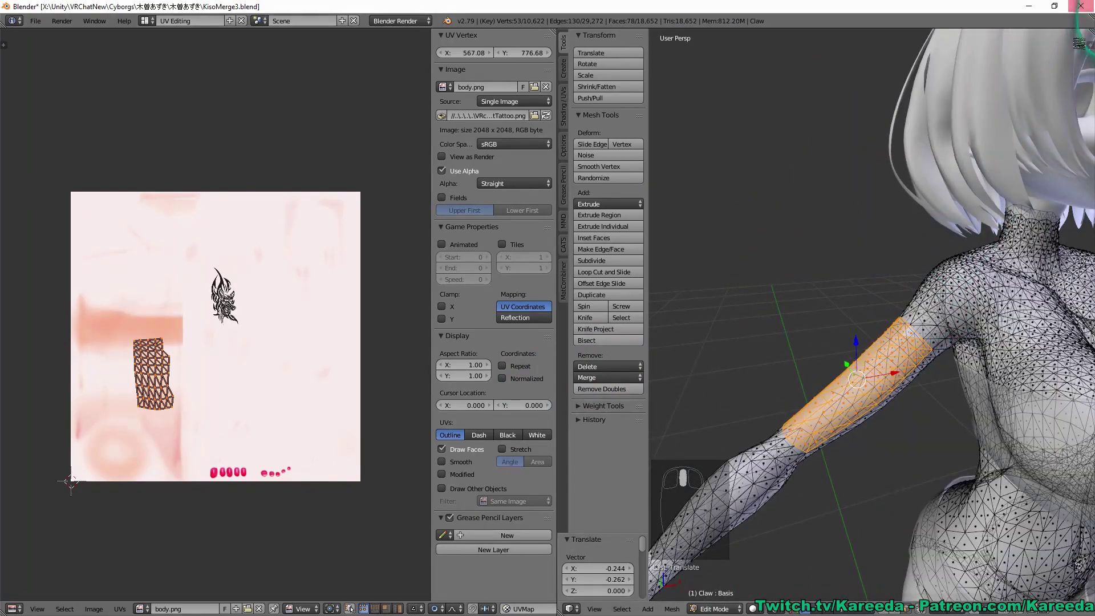
left_click(1091, 48)
scroll(1051, 336, "down", 15)
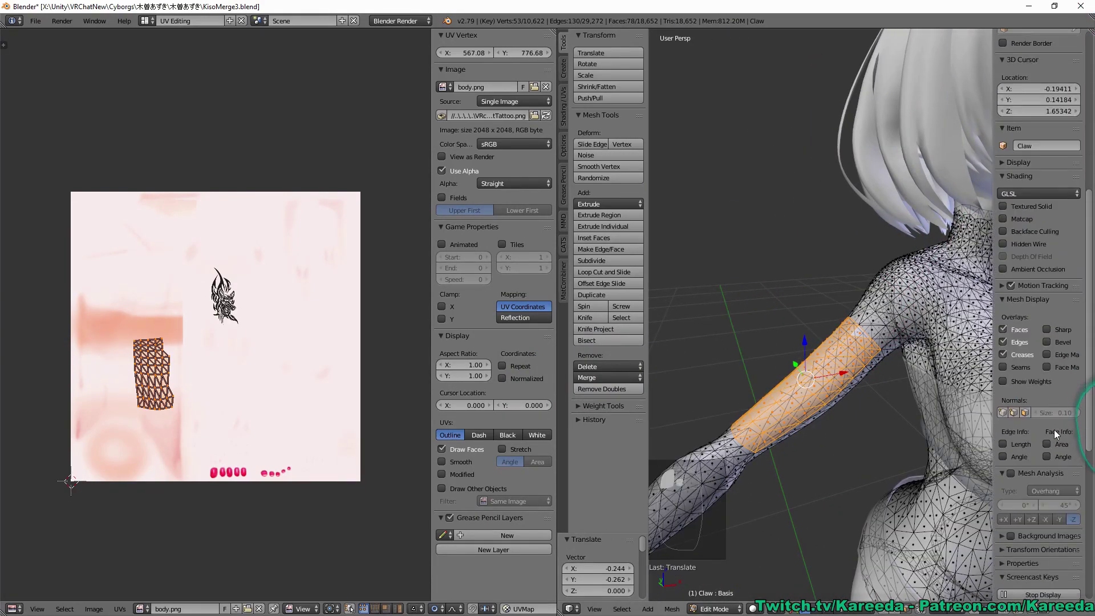
scroll(1053, 464, "down", 8)
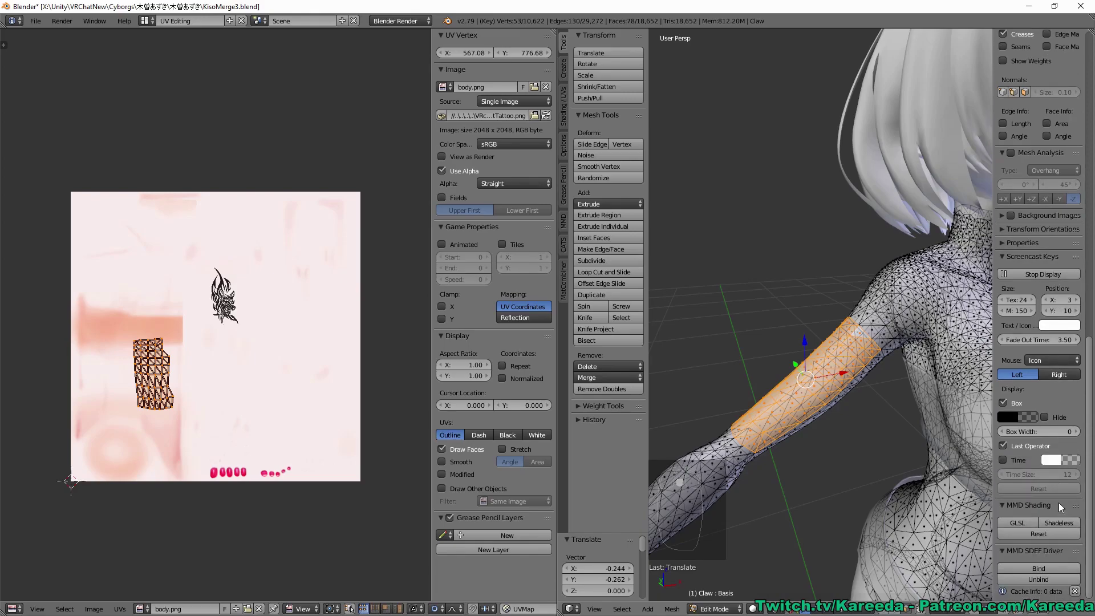
left_click(1056, 522)
mouse_move(873, 422)
middle_mouse_down()
mouse_move(952, 427)
mouse_move(892, 430)
middle_mouse_up()
middle_click_drag(850, 291, 899, 265)
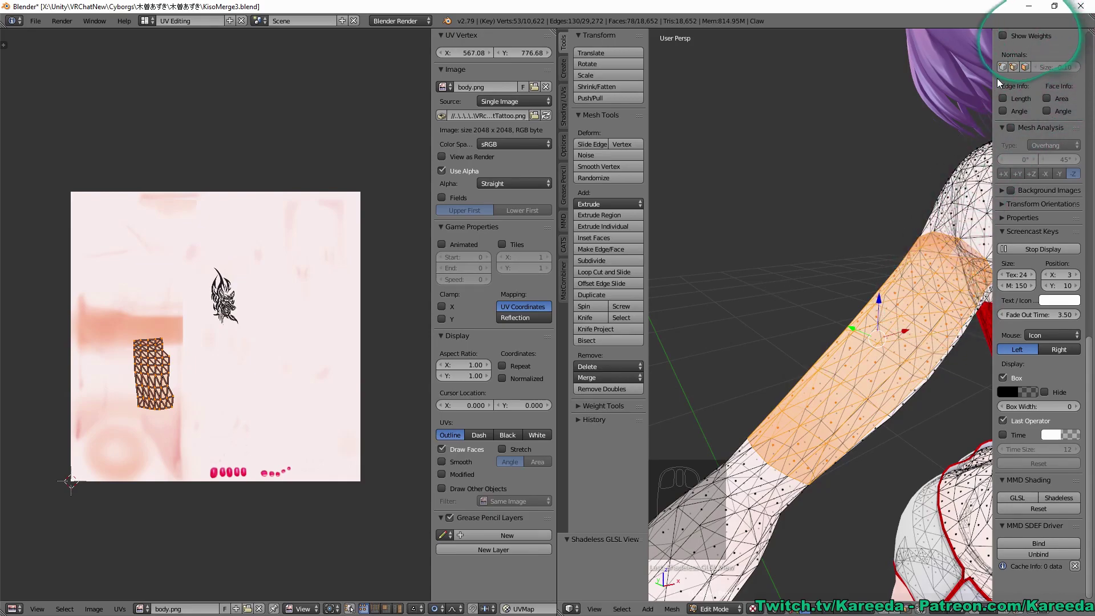
mouse_move(854, 281)
middle_mouse_down()
mouse_move(917, 278)
mouse_move(855, 282)
mouse_move(864, 279)
middle_mouse_up()
Check the skin tone of the remapped upper arm in Object Mode and return to Edit Mode.
key("Tab")
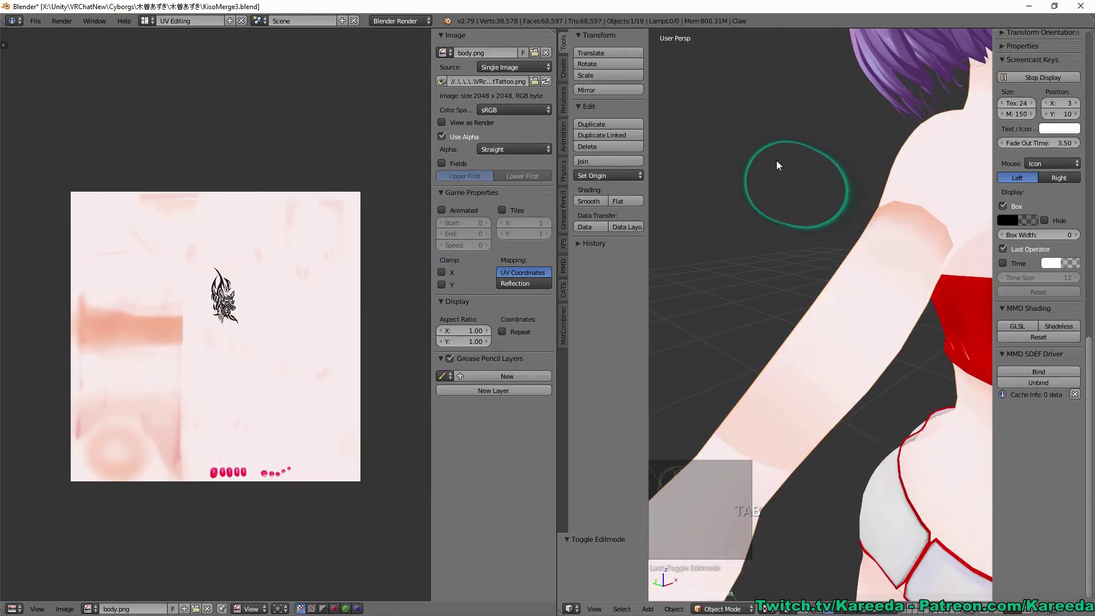
middle_click_drag(802, 158, 809, 159)
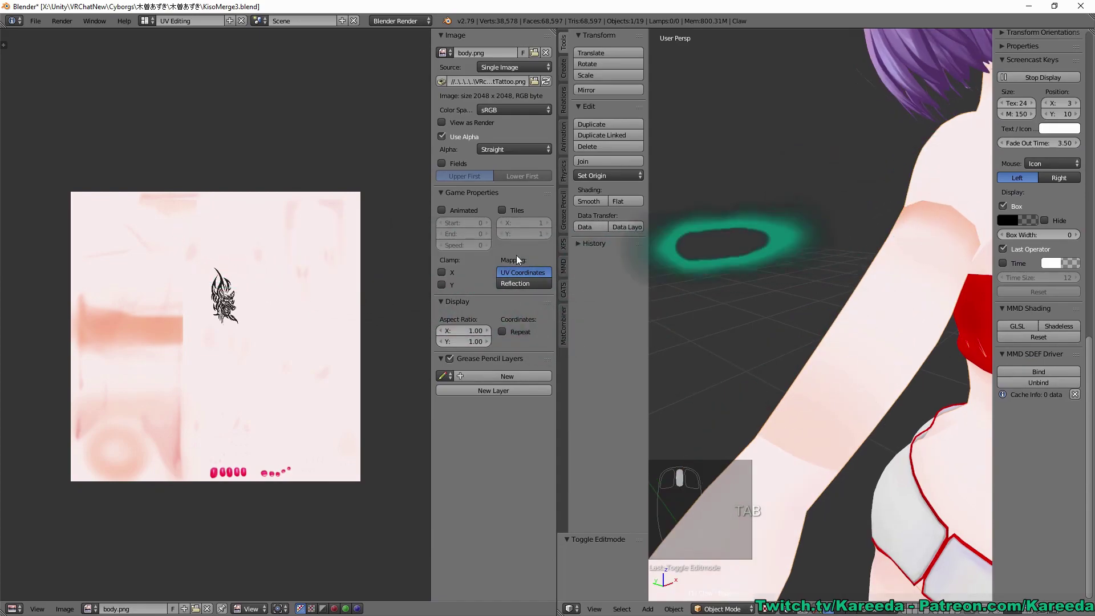
middle_click_drag(819, 272, 754, 269)
key("Tab")
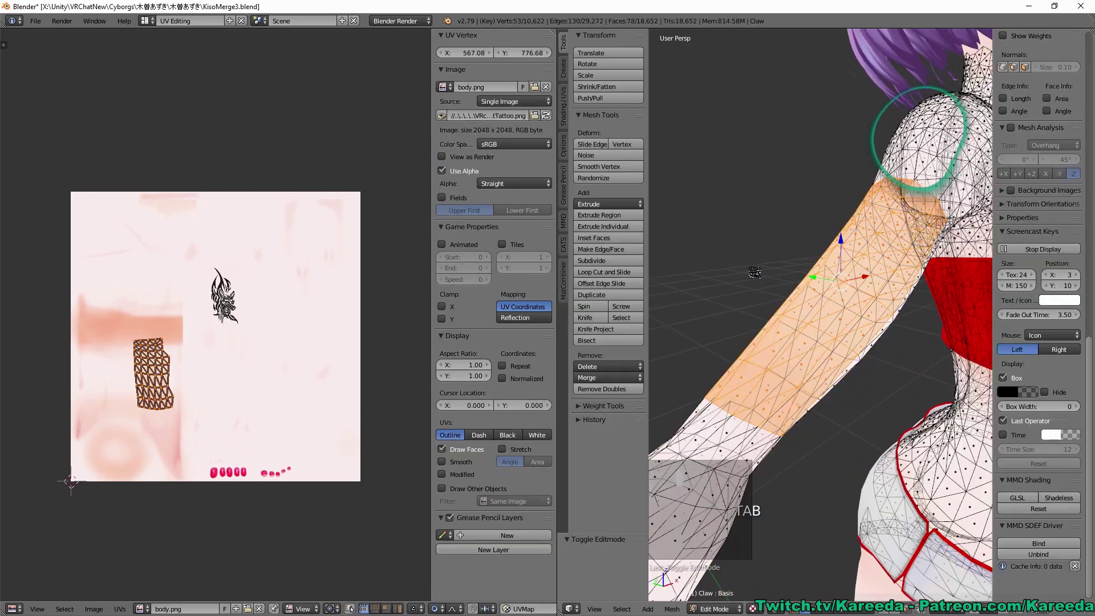
Scale the arm UVs to about 0.48 and move them onto the plain skin area in the texture's upper-left corner.
scroll(173, 365, "up", 3)
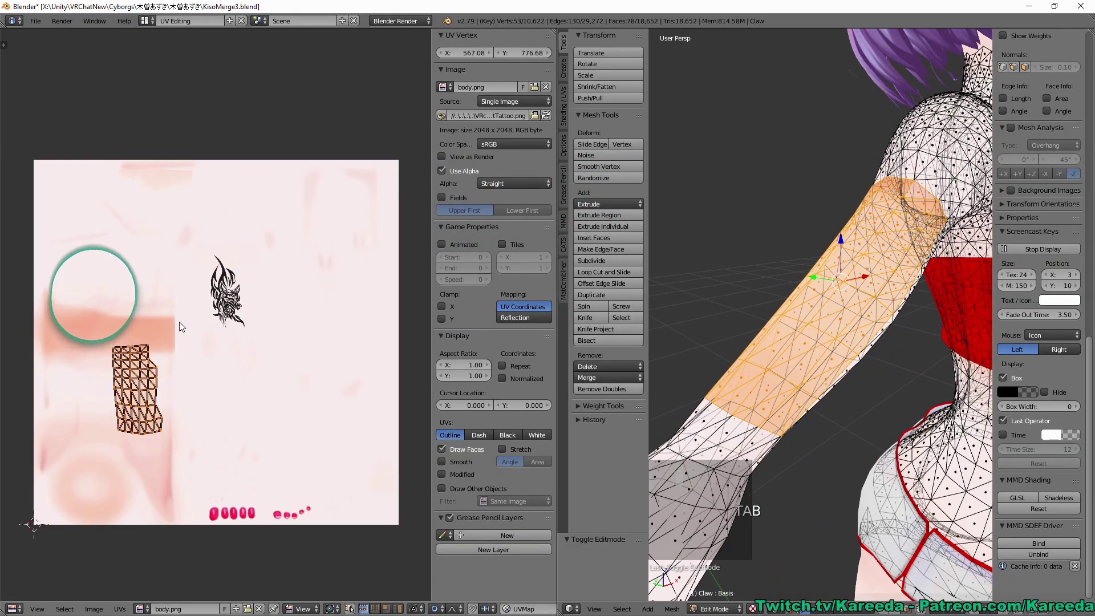
key("s")
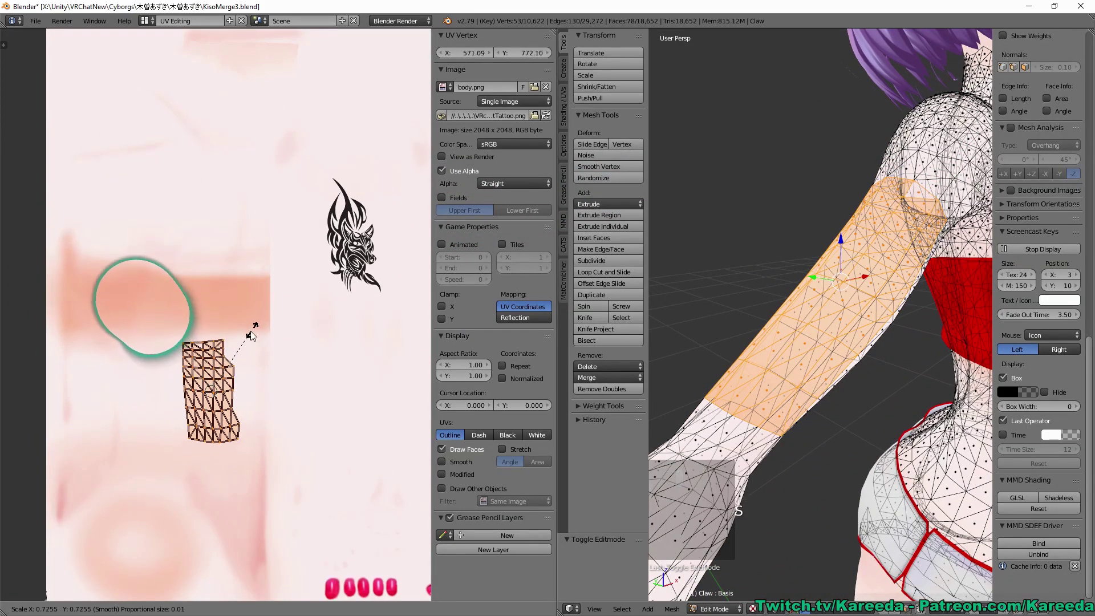
left_click(241, 351)
middle_click_drag(249, 267, 272, 335)
key("g")
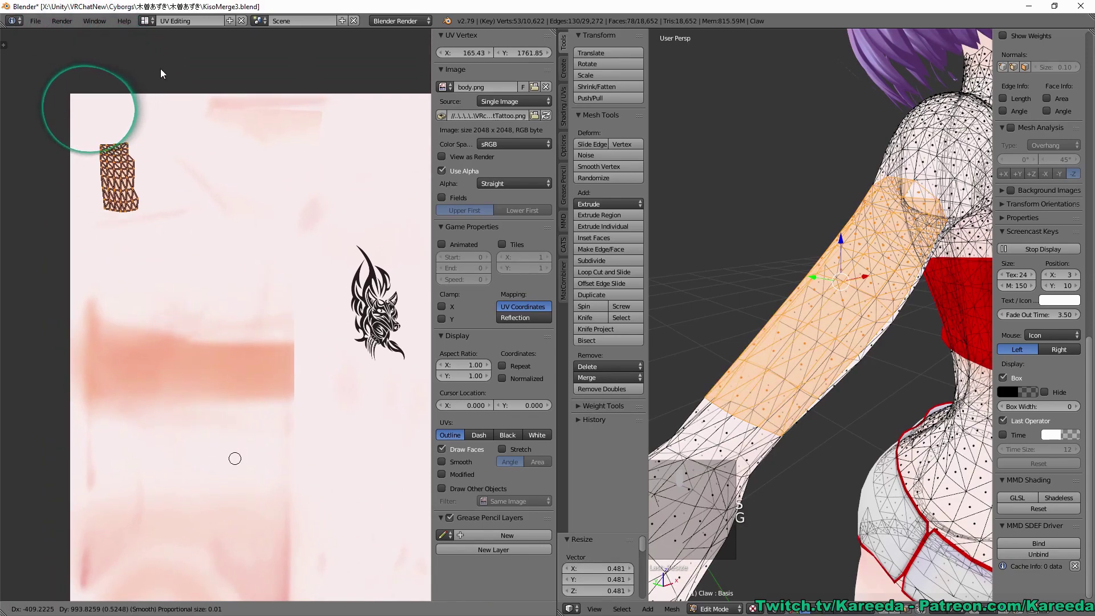
left_click(158, 49)
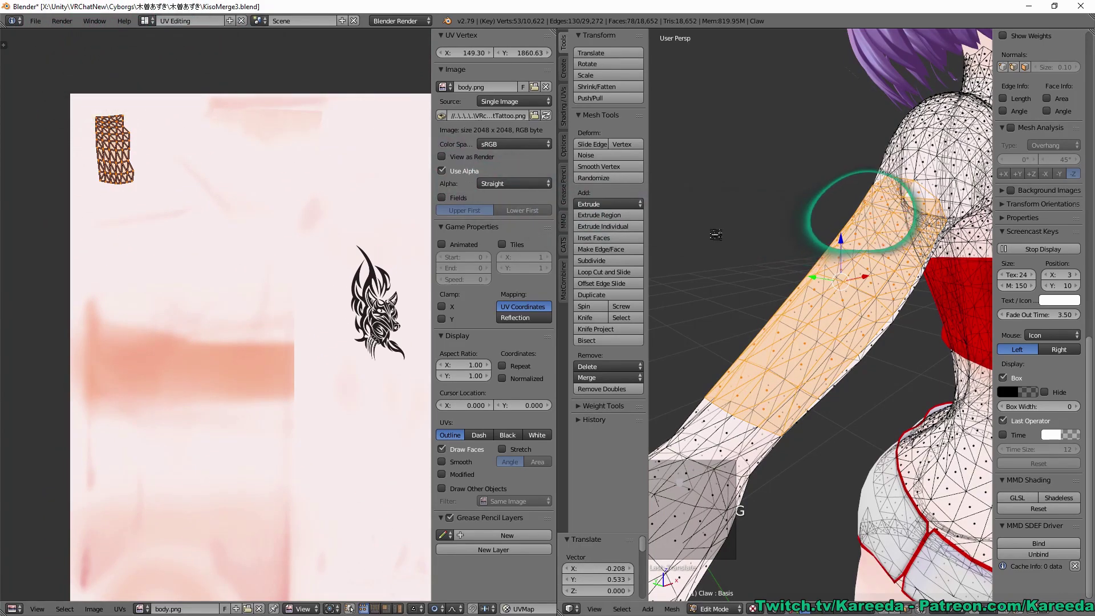
Deselect the mesh faces, return to Object Mode and examine the cleared upper arm for visible seams.
key("a")
key("Tab")
middle_click_drag(790, 239, 851, 272)
scroll(769, 243, "up", 3)
scroll(768, 243, "down", 3)
scroll(851, 265, "up", 3)
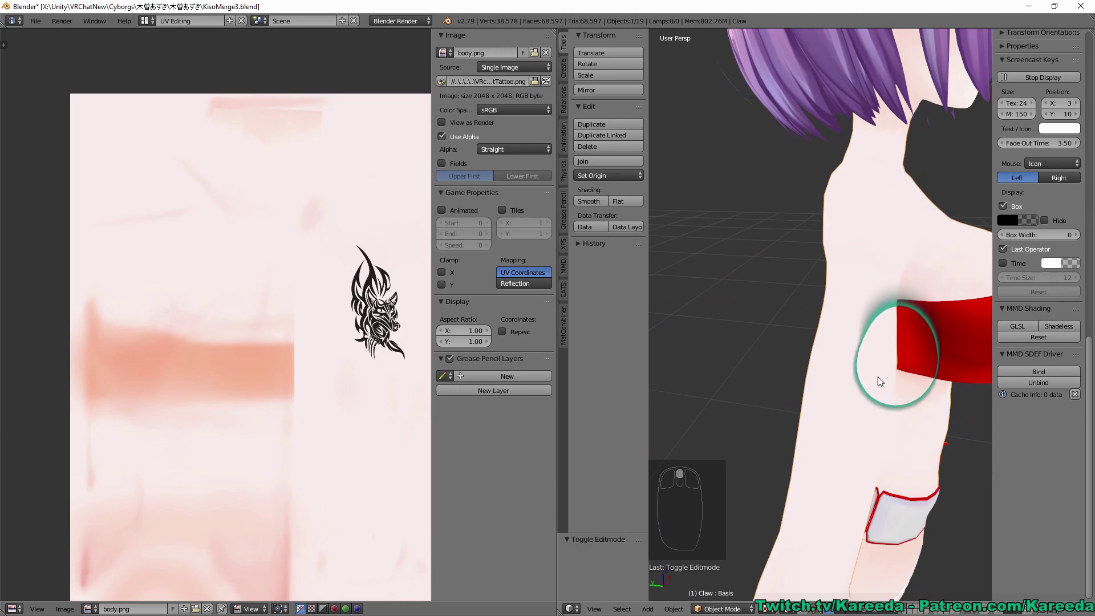
scroll(870, 393, "down", 3)
middle_click_drag(783, 300, 819, 309)
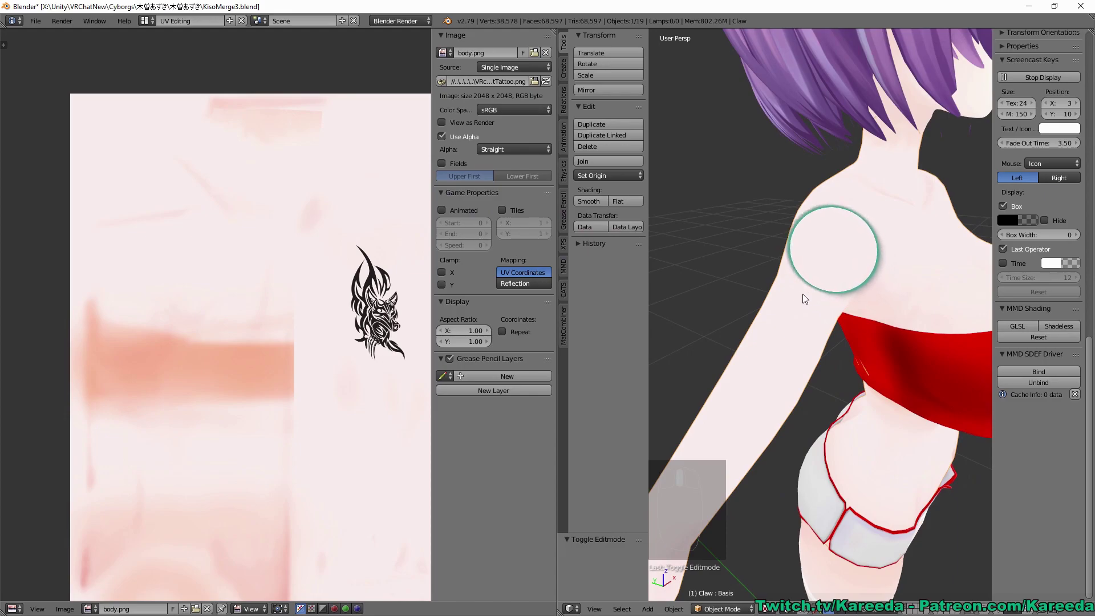
Switch to the Default layout and put the body mesh in Texture Paint mode, framed on the untattooed arm.
left_click(146, 20)
left_click(164, 74)
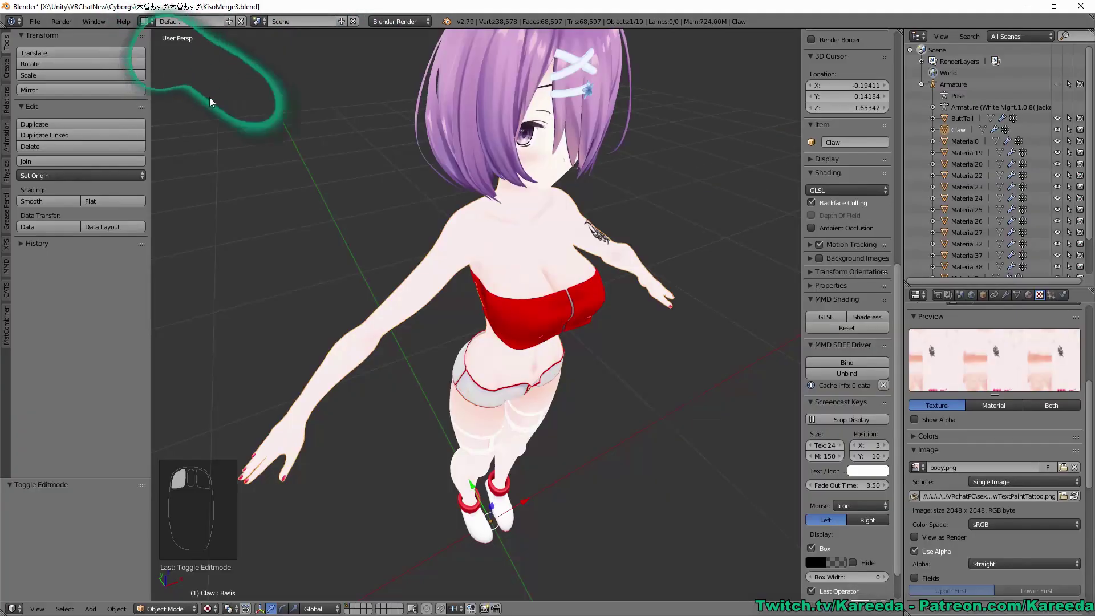
middle_click_drag(225, 107, 498, 237)
scroll(487, 193, "up", 4)
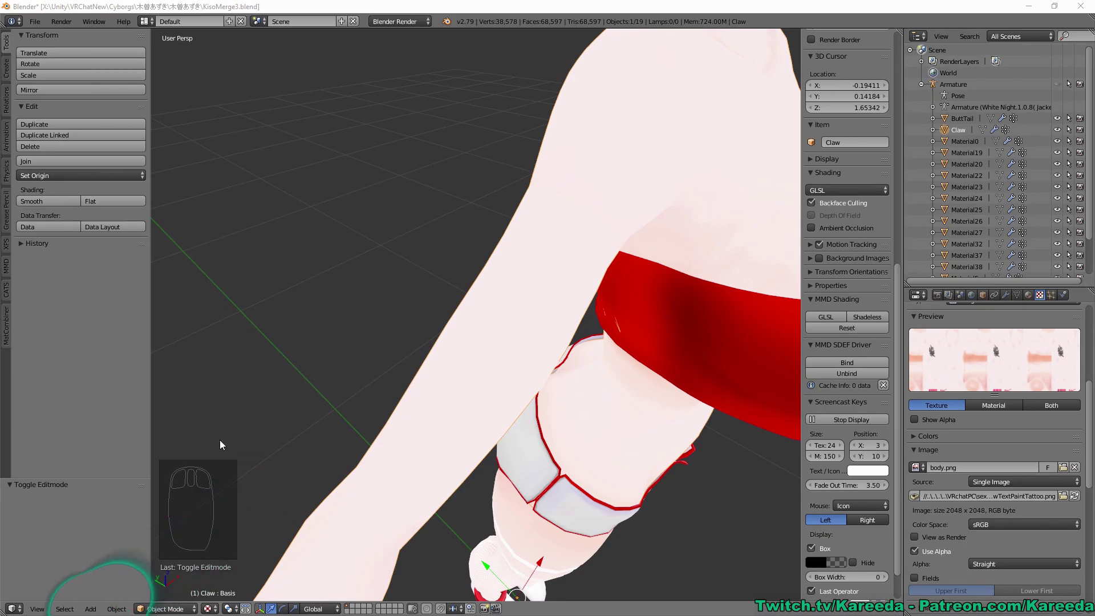
middle_click_drag(195, 599, 396, 364)
left_click(193, 609)
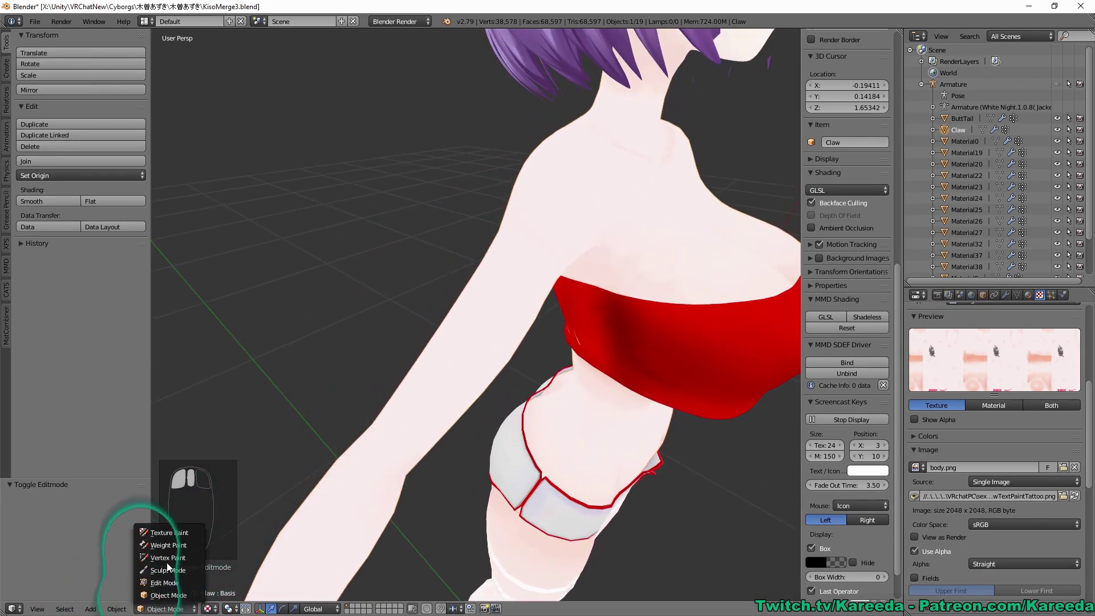
left_click(163, 532)
scroll(401, 193, "up", 3)
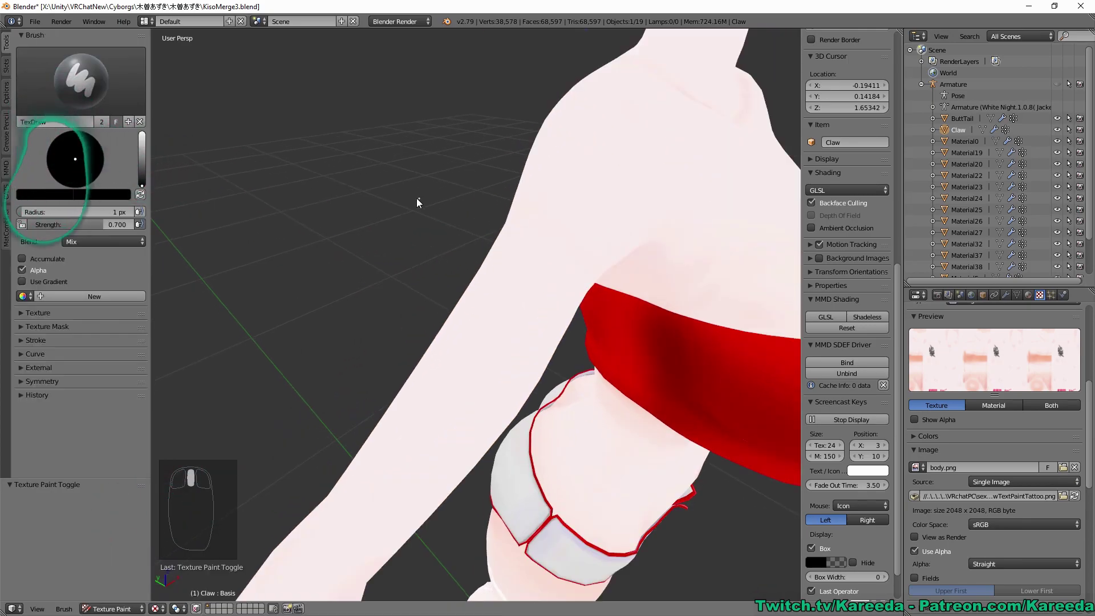
Choose the TexDraw brush and set its paint colour to the arm's light skin tone.
left_click(92, 86)
left_click(263, 158)
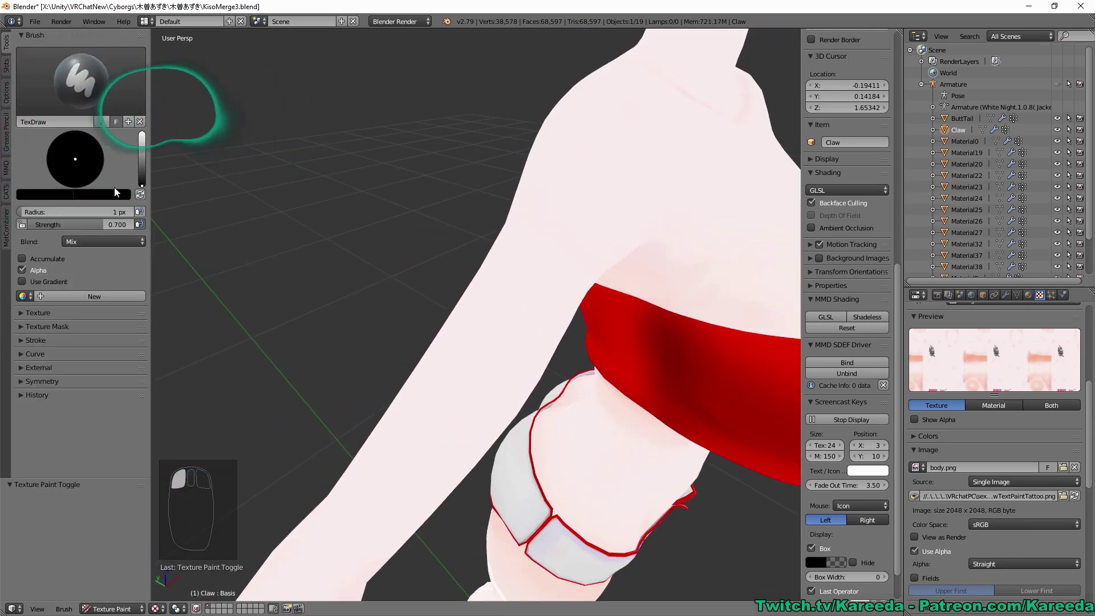
left_click(47, 193)
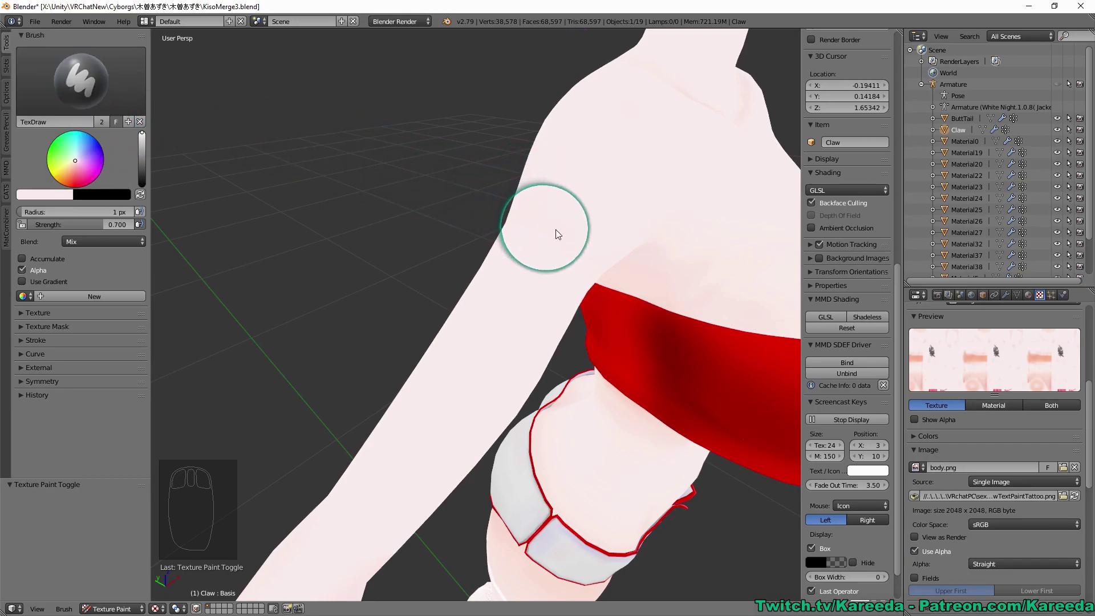
left_click(90, 73)
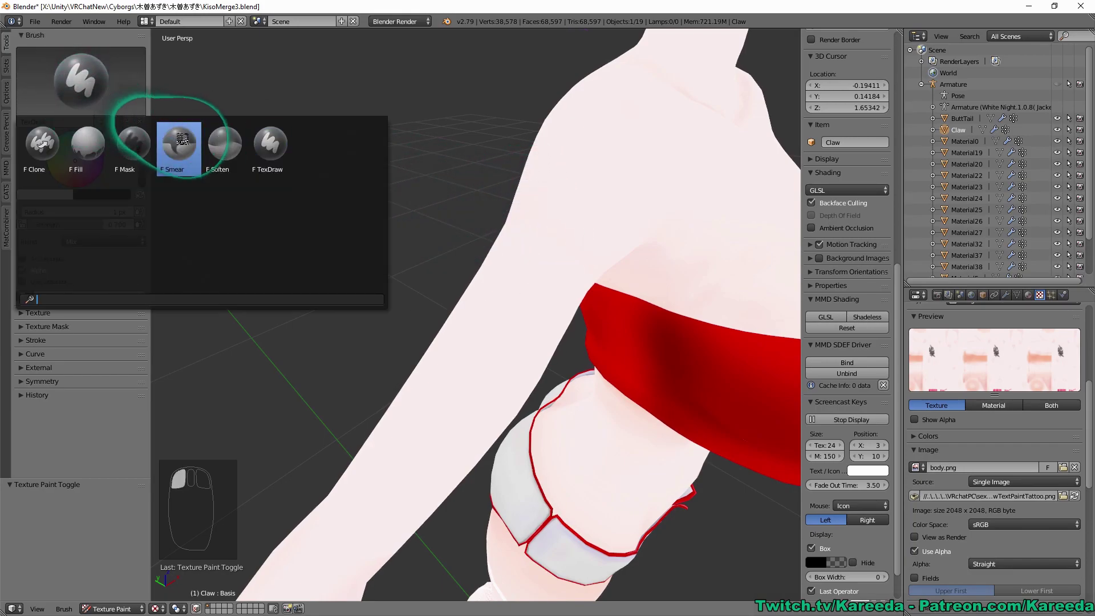
left_click(268, 150)
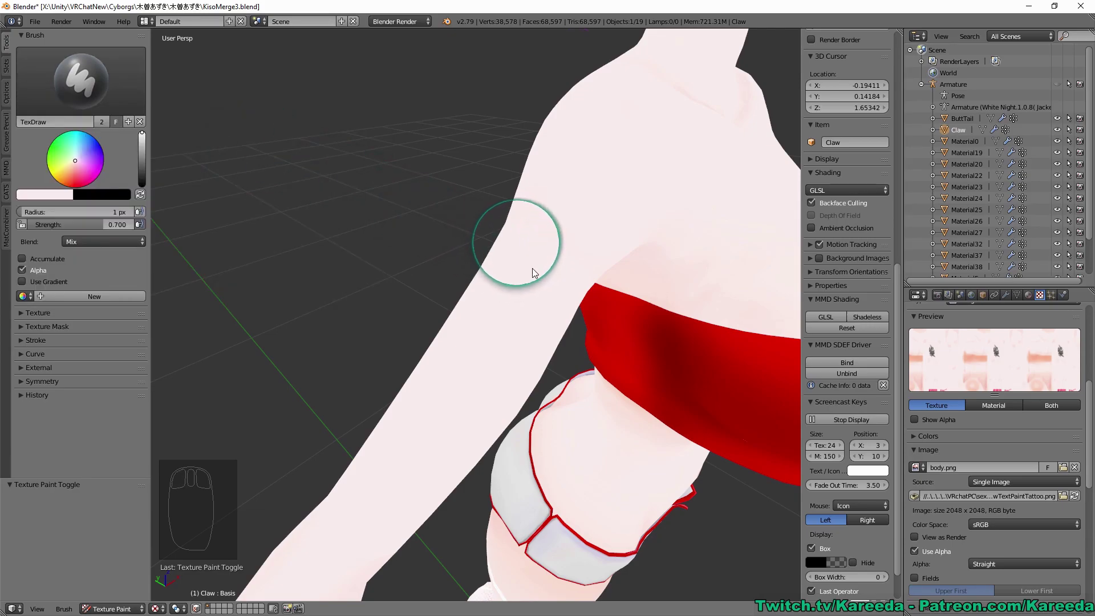
Try painting over the upper-arm seam with the TexDraw brush and undo the stroke.
scroll(564, 288, "up", 2)
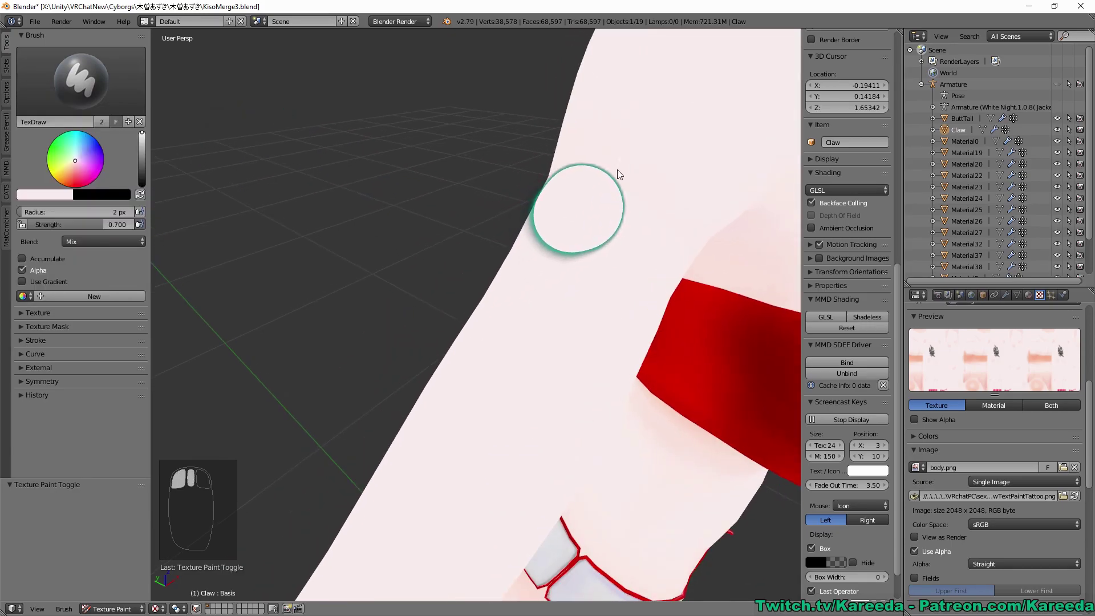
mouse_move(599, 214)
middle_mouse_down()
mouse_move(603, 197)
mouse_move(590, 200)
middle_mouse_up()
key("ctrl+z")
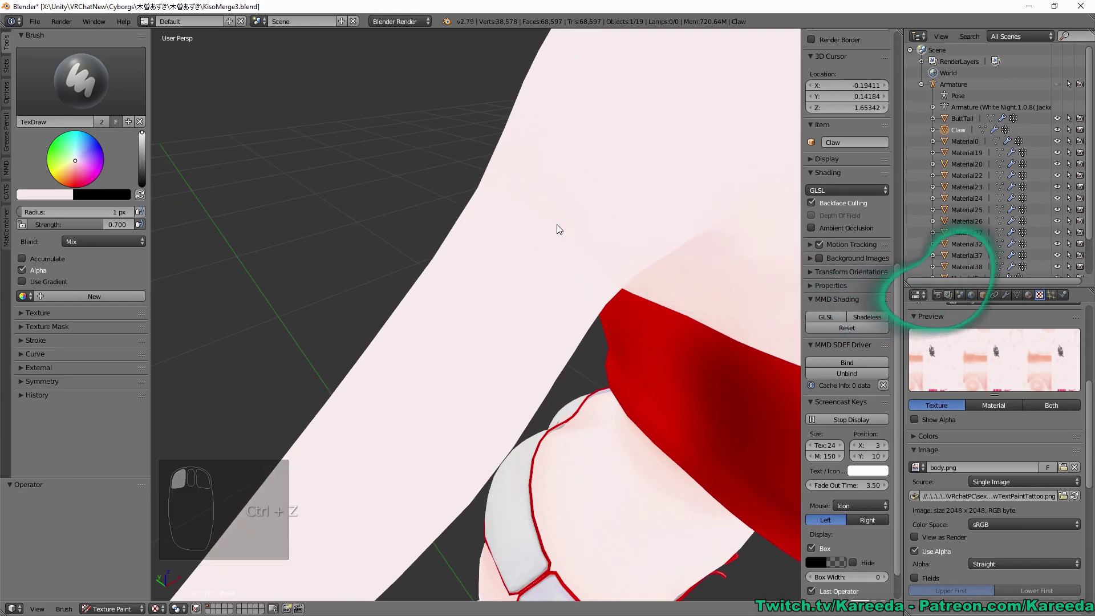
Choose the Smear brush in Texture Paint mode and enlarge its radius to 40 px.
key("Tab")
key("Tab")
left_click(80, 80)
left_click(198, 157)
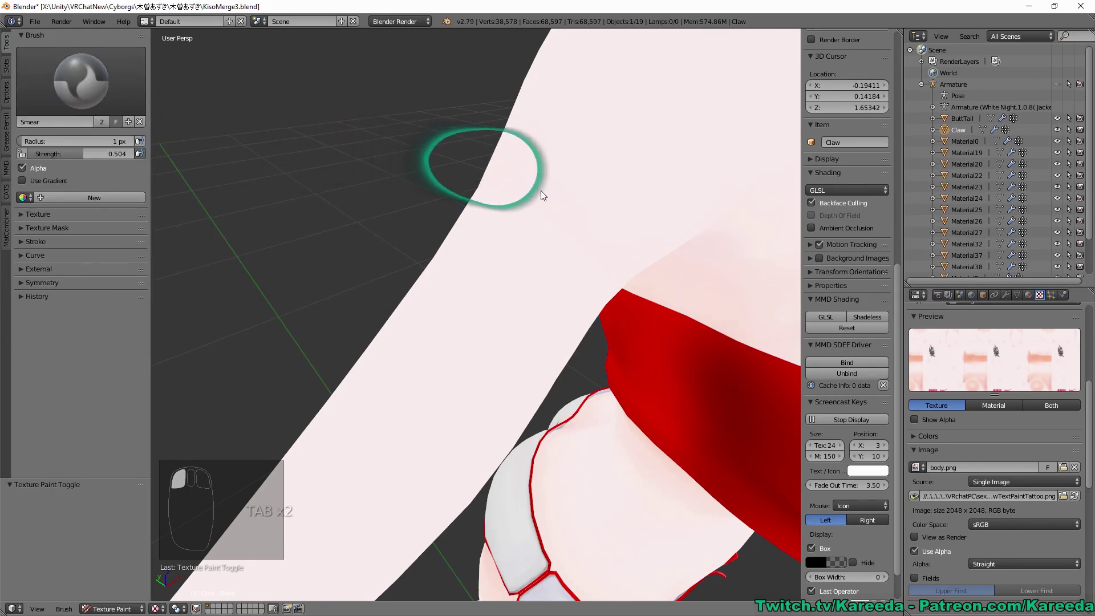
key("bracketright")
key("bracketright")
key("bracketright")
key("bracketright")
key("bracketright")
key("bracketright")
key("bracketright")
key("bracketright")
key("bracketright")
key("bracketright")
key("bracketright")
key("bracketright")
key("bracketright")
key("bracketright")
key("bracketright")
key("bracketright")
key("bracketright")
key("bracketright")
key("bracketright")
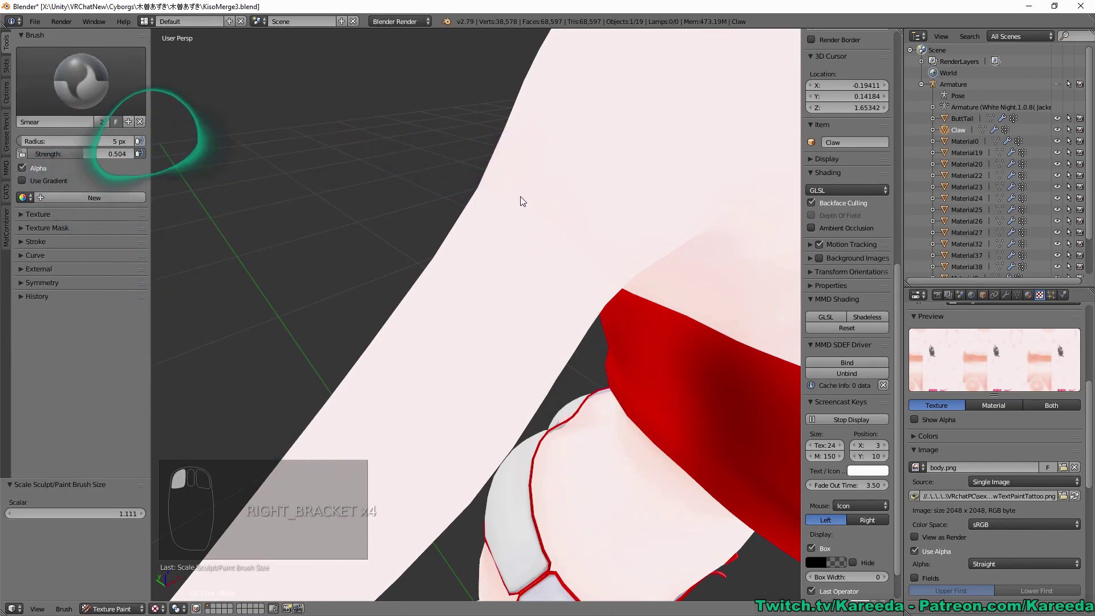
key("bracketright")
key("bracketright")
key("bracketright")
key("bracketright")
key("bracketright")
key("bracketright")
key("bracketright")
key("bracketright")
key("bracketright")
key("bracketleft")
key("bracketleft")
key("bracketleft")
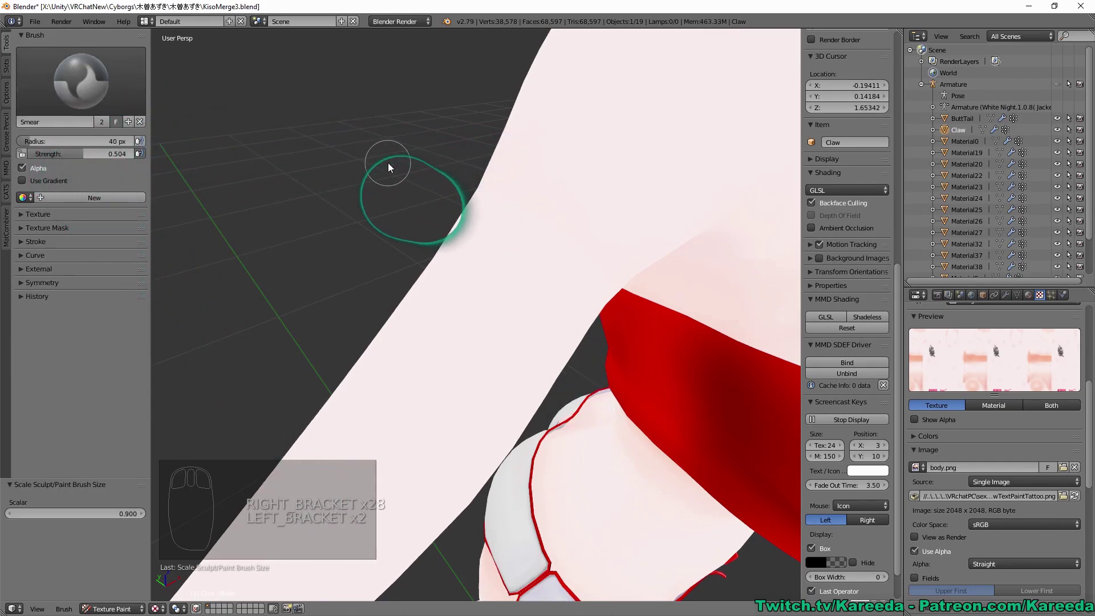
key("bracketright")
key("bracketleft")
key("bracketright")
Smear the skin texture across the seam on the untattooed upper arm near the shoulder.
left_click_drag(542, 204, 518, 189)
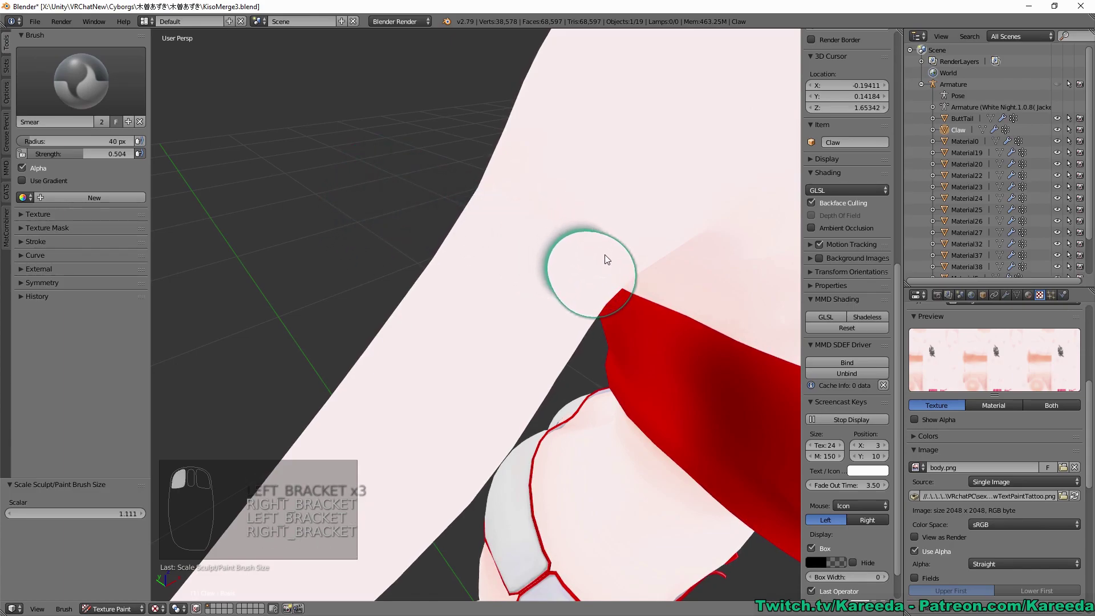
middle_click_drag(607, 260, 604, 232)
scroll(611, 232, "down", 3)
middle_click_drag(534, 235, 545, 221)
scroll(544, 222, "up", 2)
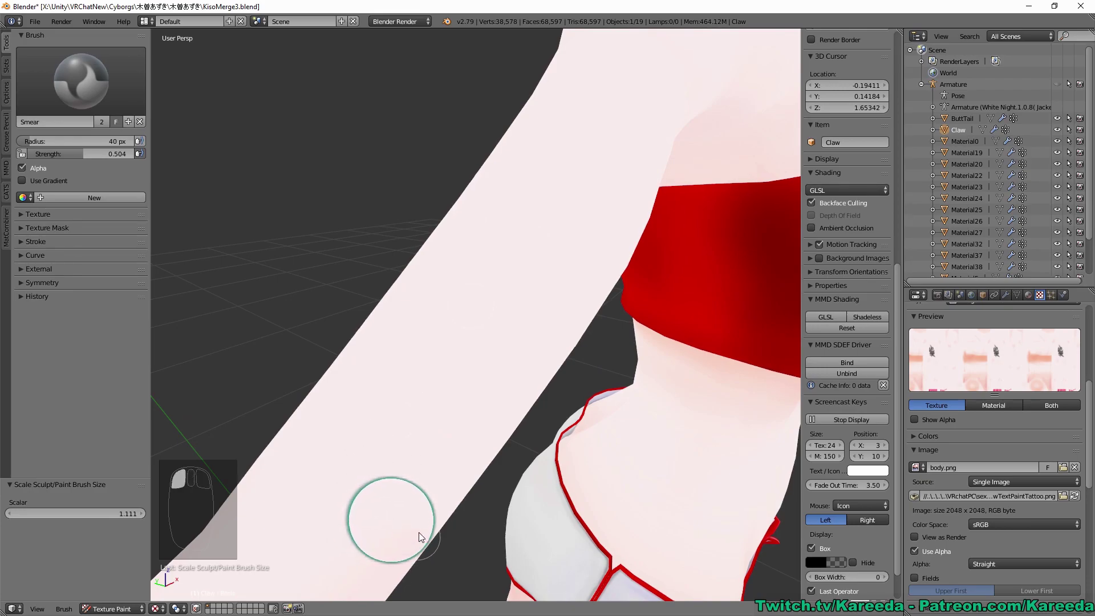
Examine the cleaned arm and the wolf tattoo on the opposite arm from several angles around the avatar.
middle_click_drag(376, 500, 586, 481)
scroll(635, 368, "down", 5)
middle_click_drag(635, 365, 519, 349)
scroll(342, 321, "up", 2)
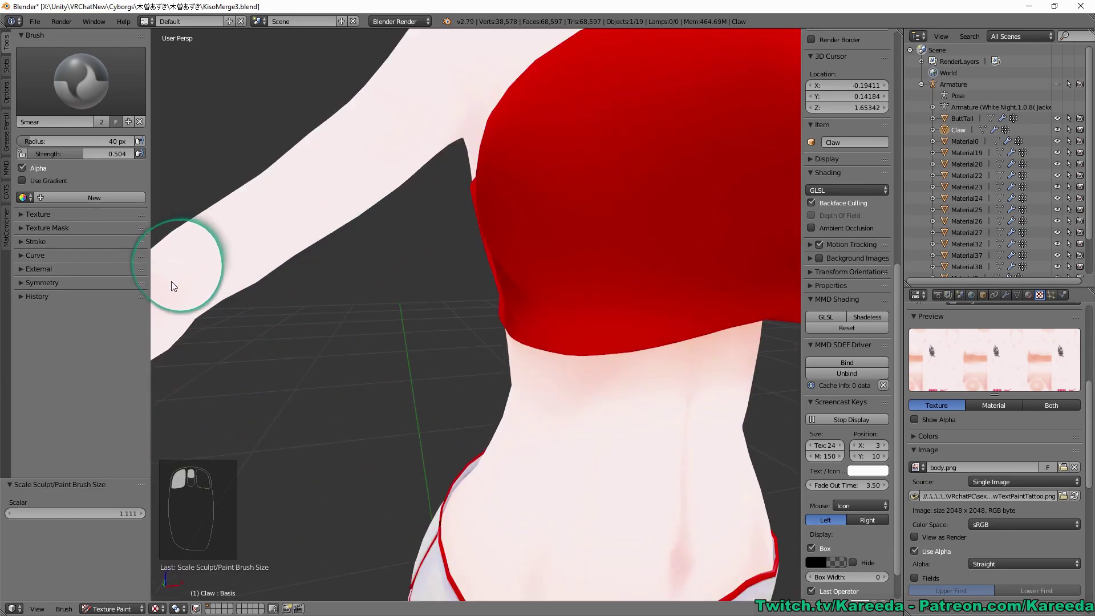
middle_click_drag(374, 149, 260, 172)
scroll(260, 172, "down", 6)
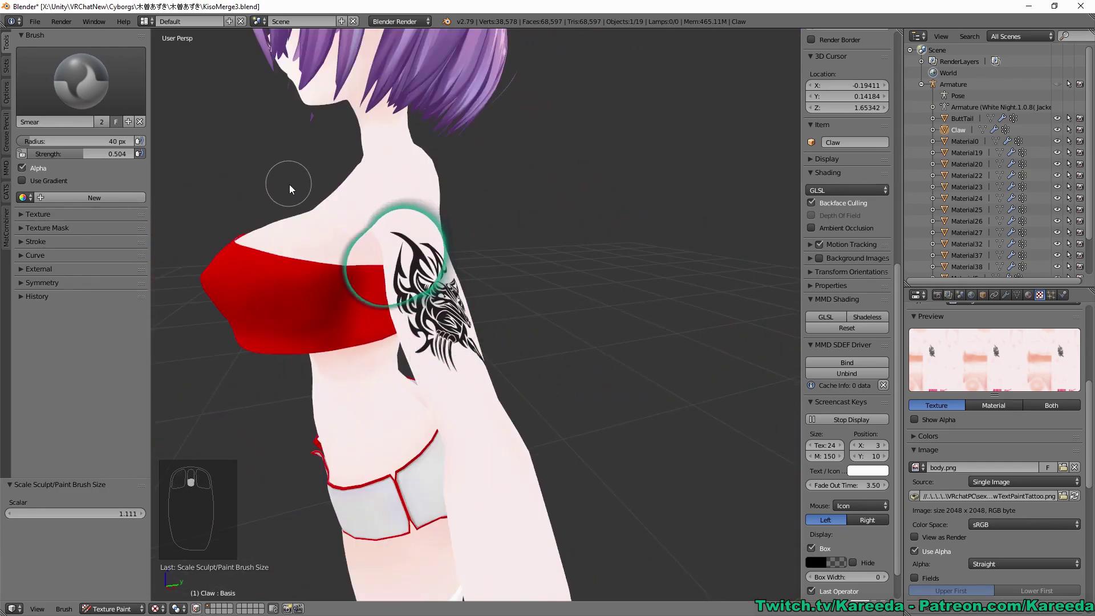
key("Tab")
key("Tab")
scroll(680, 214, "up", 3)
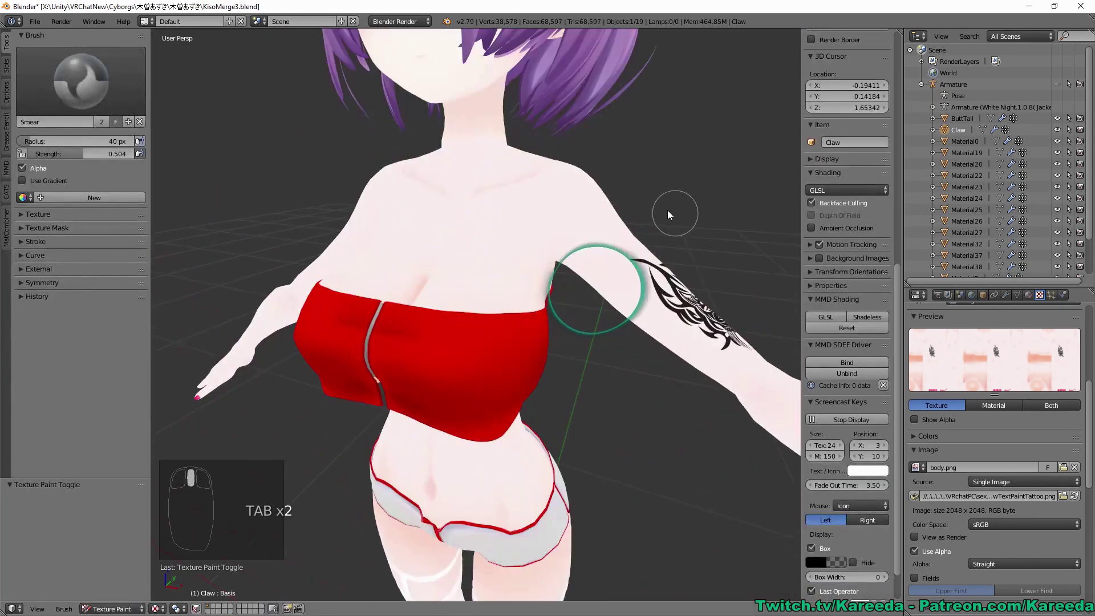
mouse_move(662, 207)
middle_mouse_down()
mouse_move(583, 197)
mouse_move(520, 210)
mouse_move(521, 200)
mouse_move(661, 201)
middle_mouse_up()
scroll(581, 199, "up", 2)
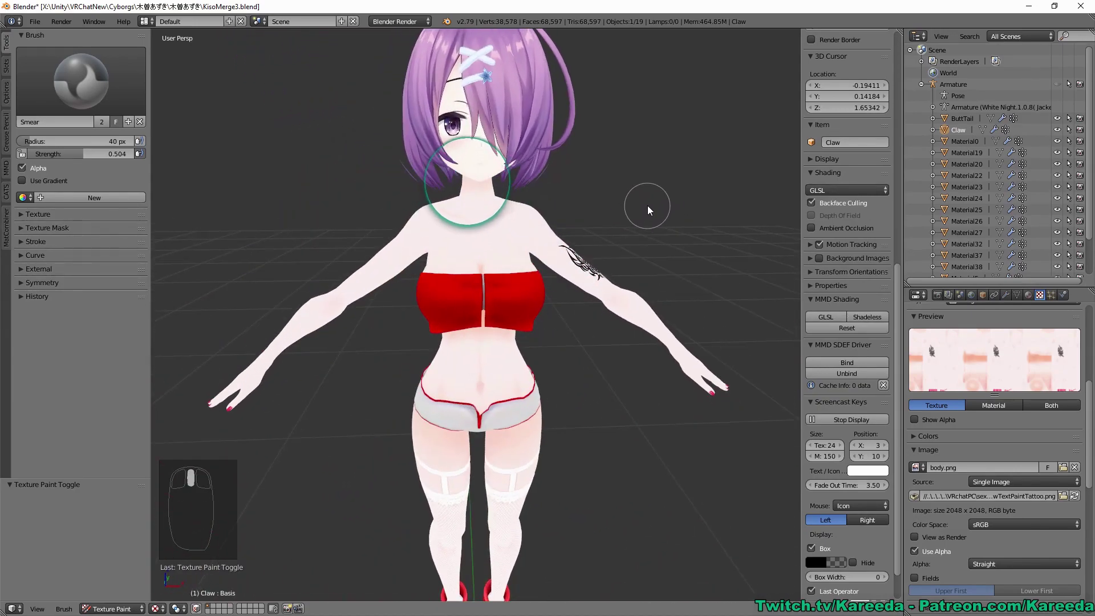
middle_click_drag(647, 238, 630, 341, "shift")
scroll(655, 310, "up", 1)
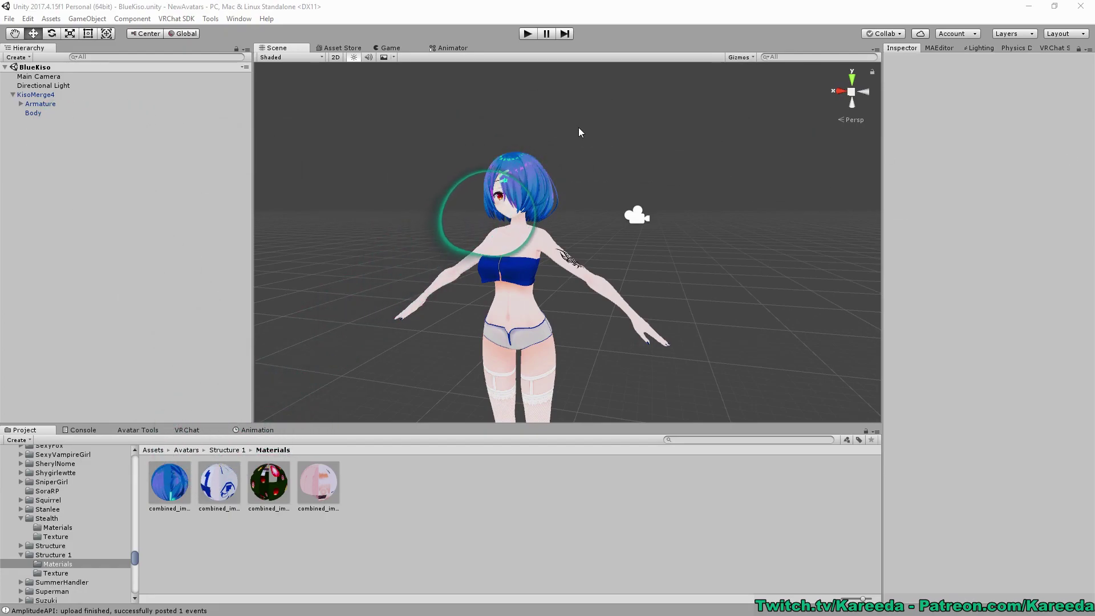
Switch to Unity and review the shared shader settings of all four materials in the Structure 1 Materials folder.
left_click(179, 475)
left_click(316, 480, "shift")
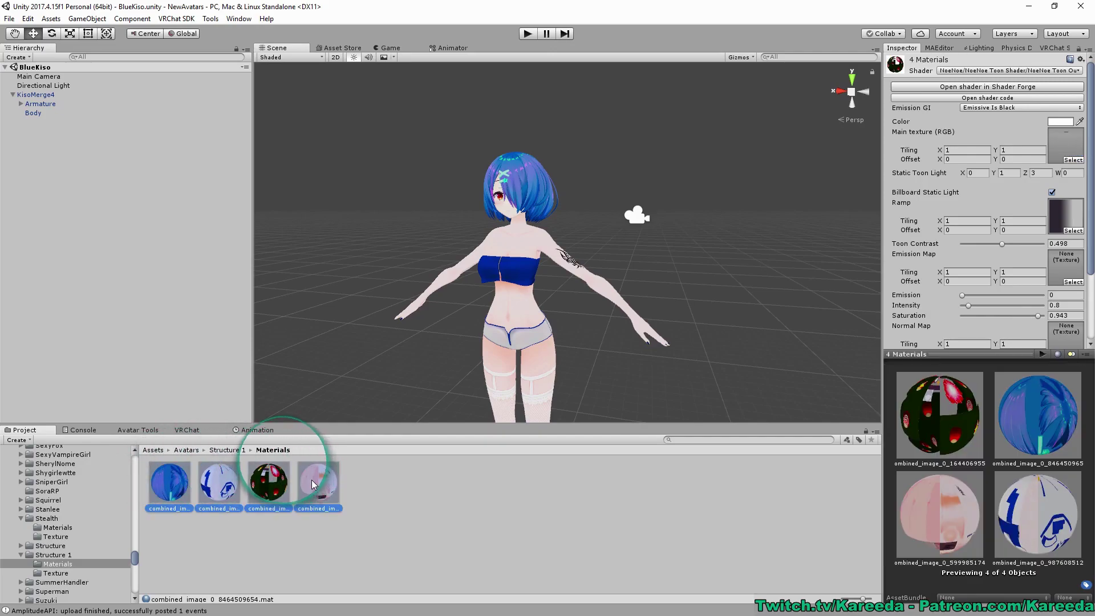
scroll(589, 247, "up", 2)
scroll(589, 247, "up", 3)
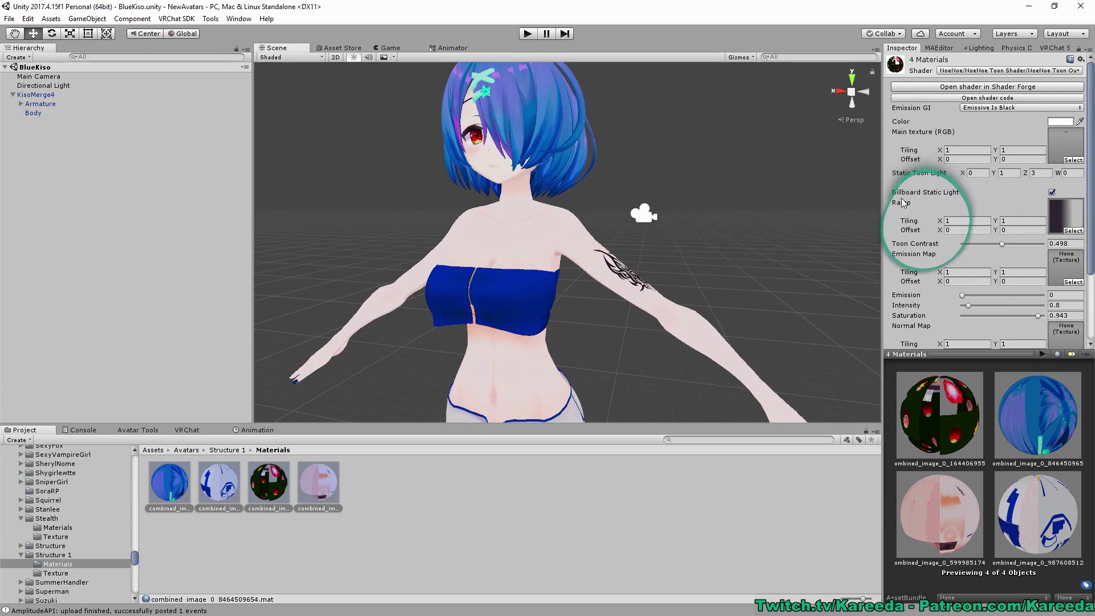
middle_click_drag(714, 231, 734, 210)
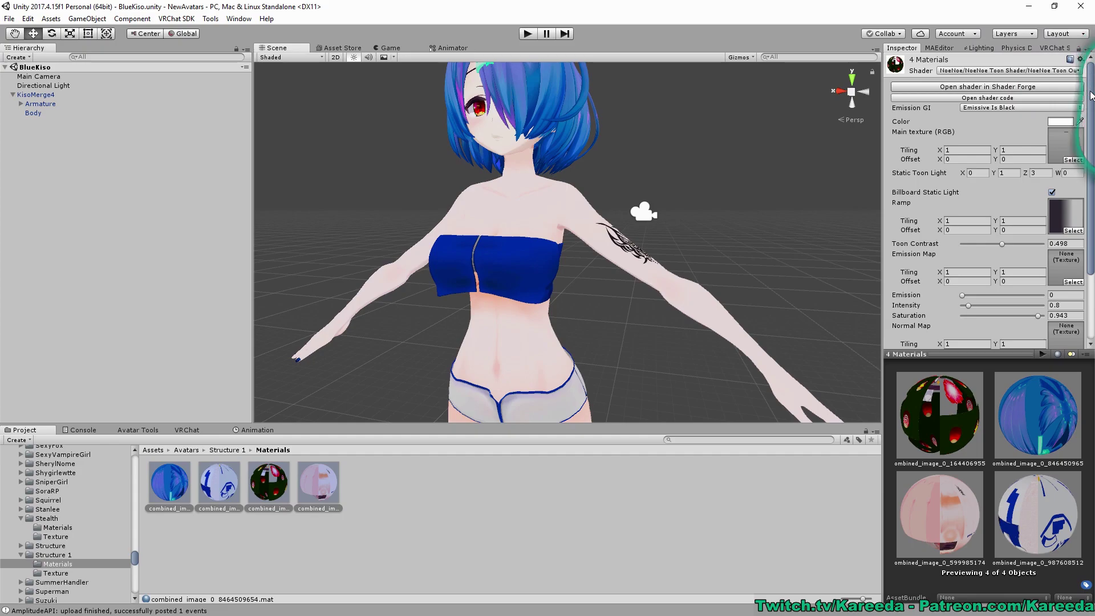
scroll(1090, 95, "down", 4)
scroll(1086, 80, "up", 5)
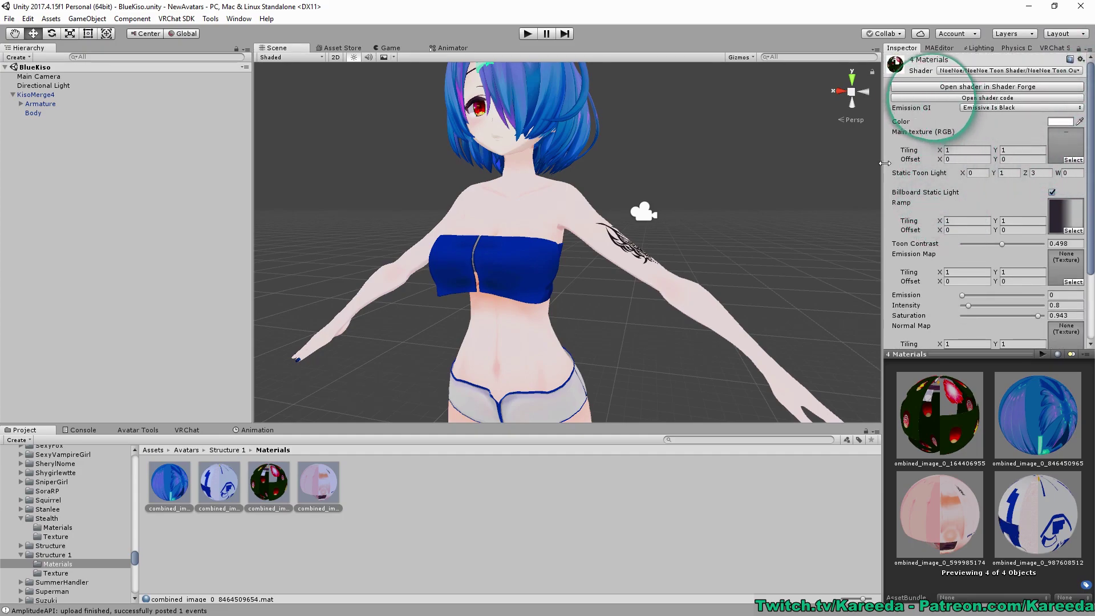
left_click_drag(882, 171, 848, 171)
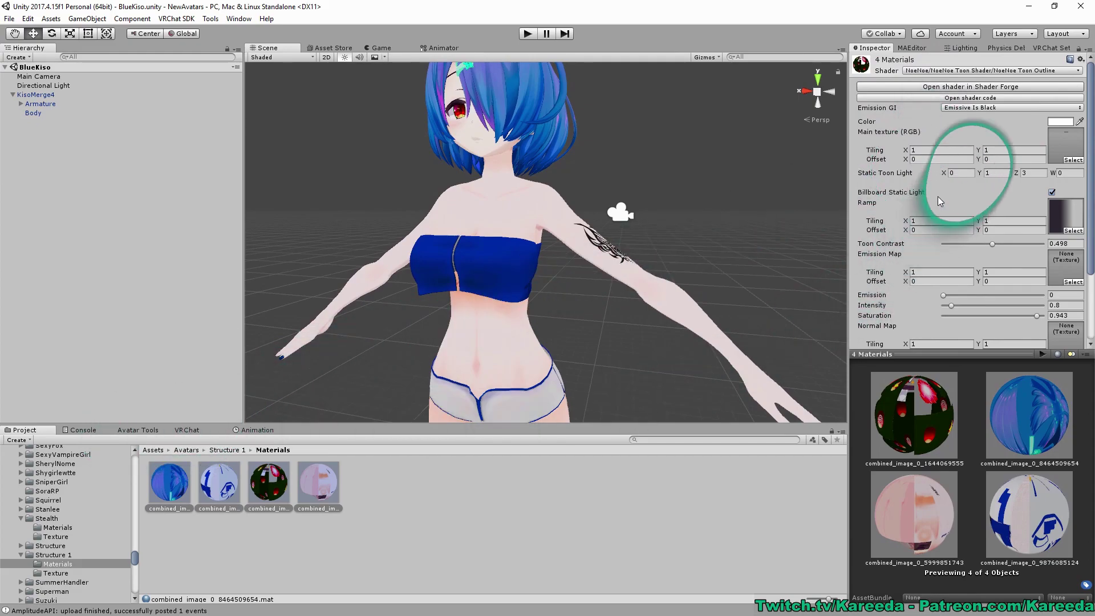
left_click(272, 457)
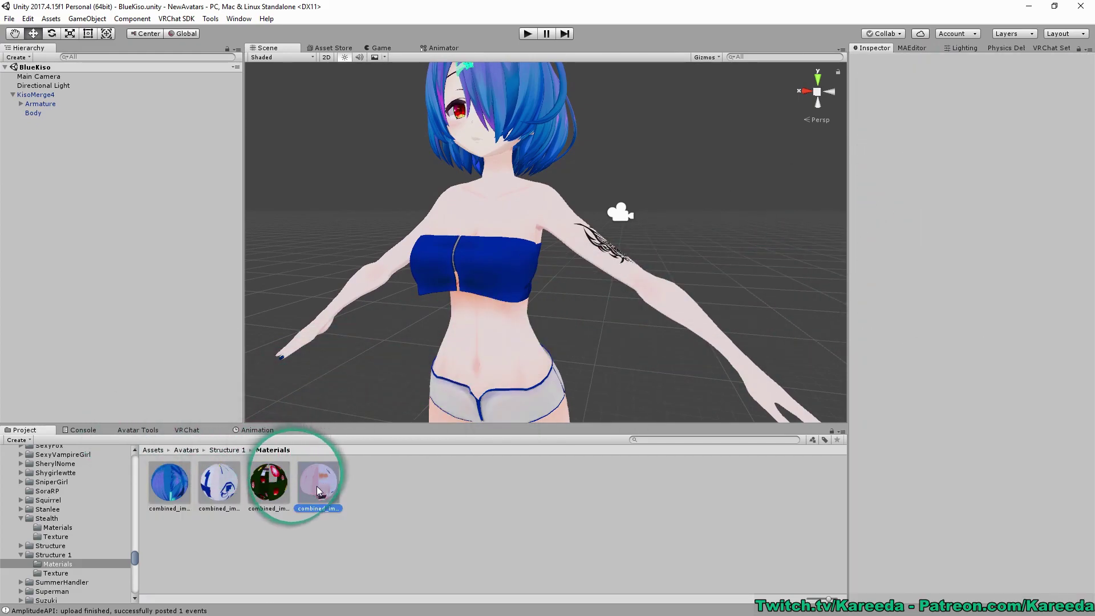
left_click(318, 491)
middle_click_drag(651, 269, 623, 264)
left_click_drag(937, 438, 860, 440)
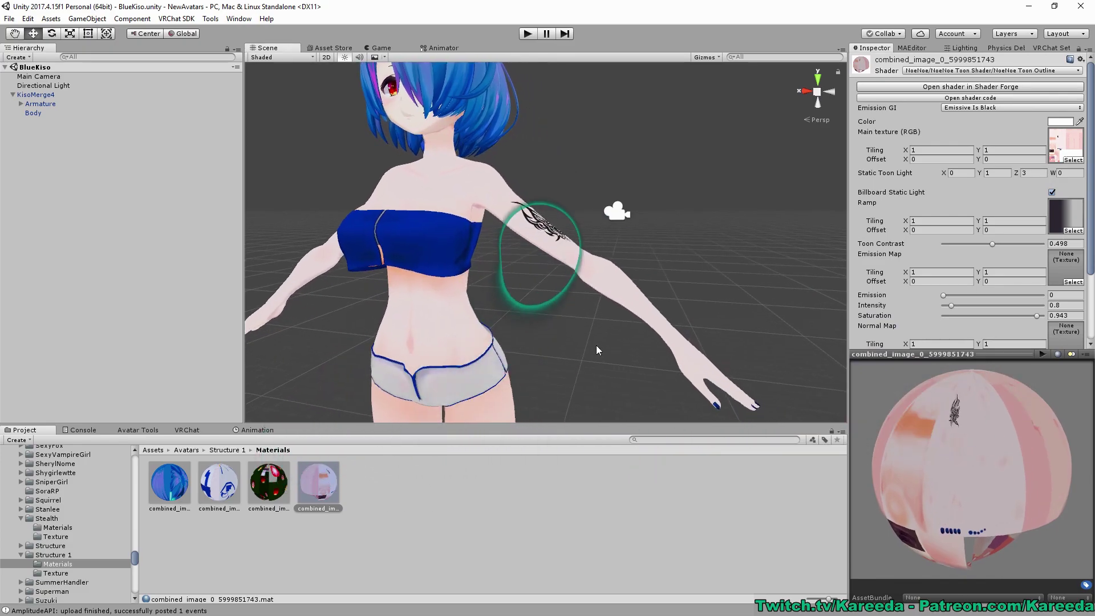
left_click_drag(596, 345, 723, 362, "alt")
middle_click_drag(662, 199, 644, 310)
scroll(644, 311, "up", 5)
scroll(647, 306, "down", 5)
scroll(929, 251, "down", 2)
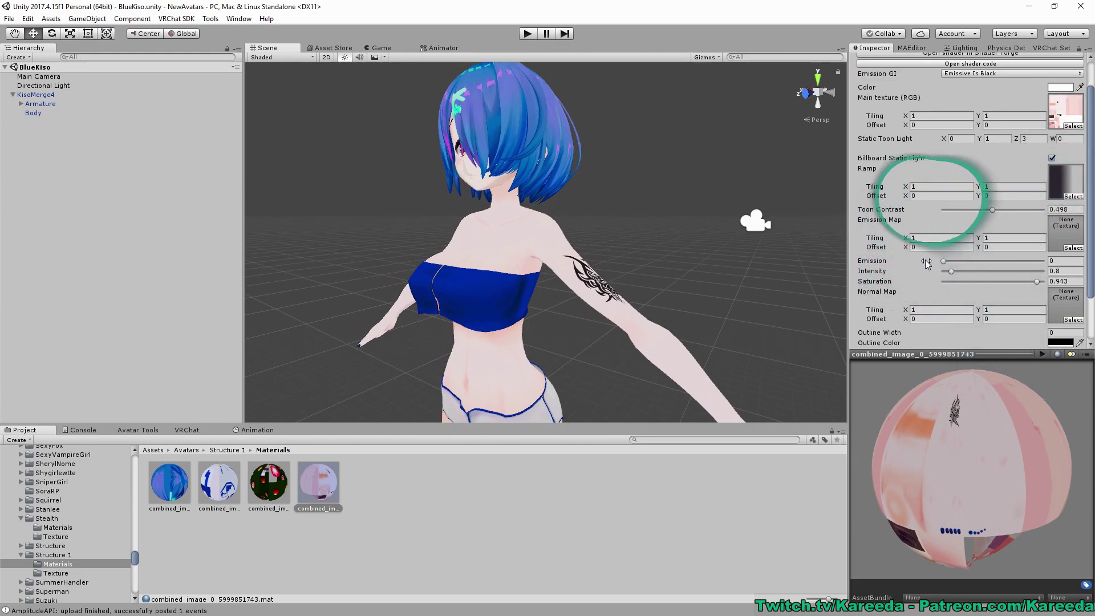
mouse_move(943, 261)
left_mouse_down()
mouse_move(964, 262)
mouse_move(938, 260)
left_mouse_up()
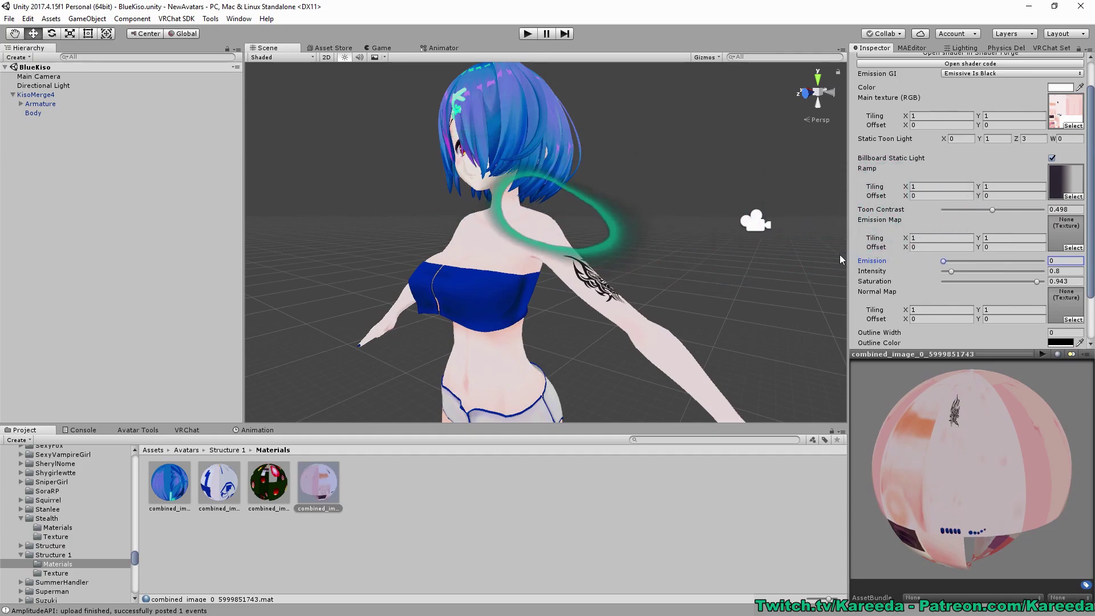
middle_click_drag(644, 200, 625, 190)
scroll(658, 196, "up", 5)
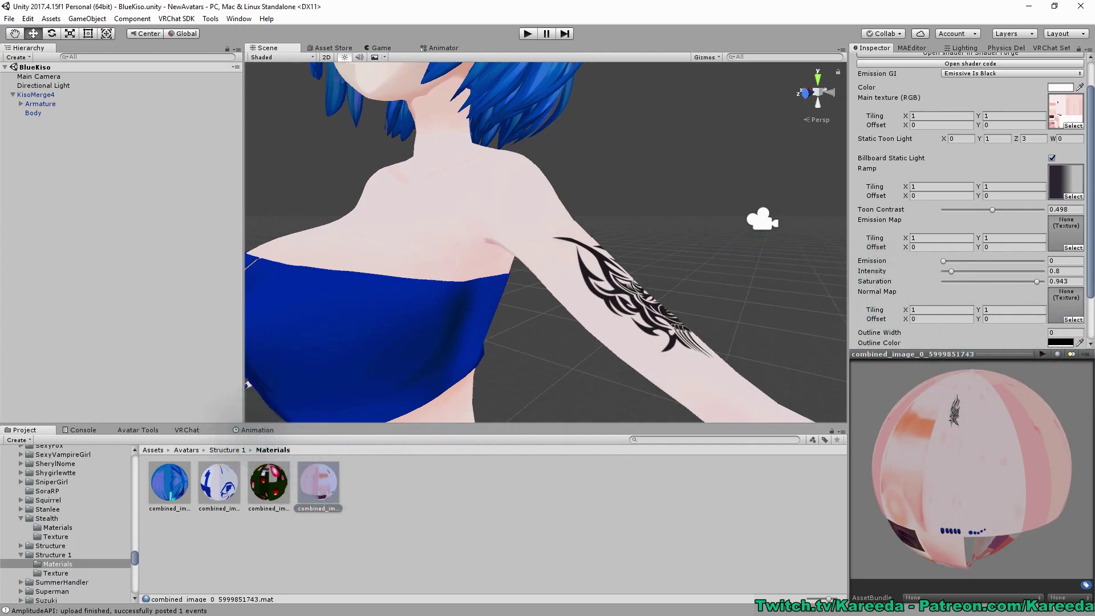
Switch to Photoshop and add a new empty layer above Layer 0 in combined_image_0_5999851743.png.
key("alt+Tab")
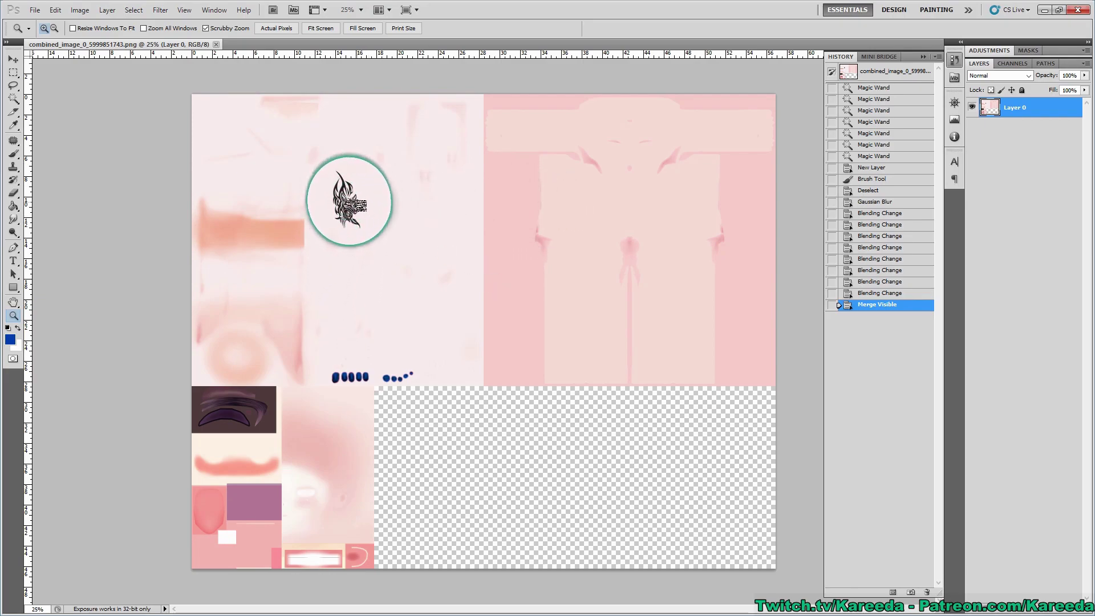
left_click(279, 163)
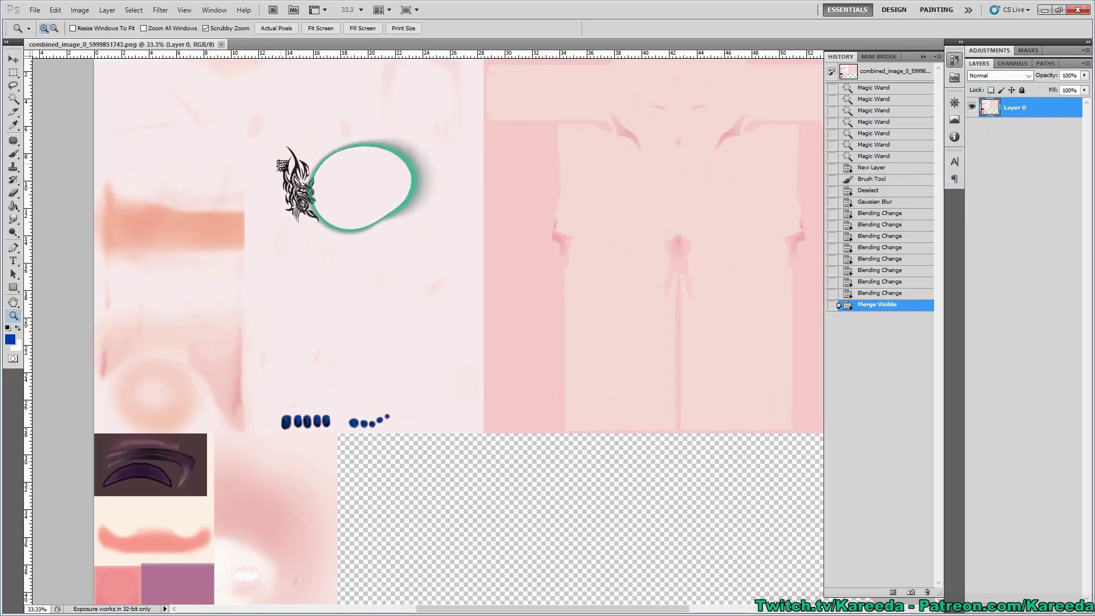
left_click_drag(281, 165, 326, 248)
left_click_drag(409, 180, 489, 287)
key("ctrl+r")
left_click(1064, 610)
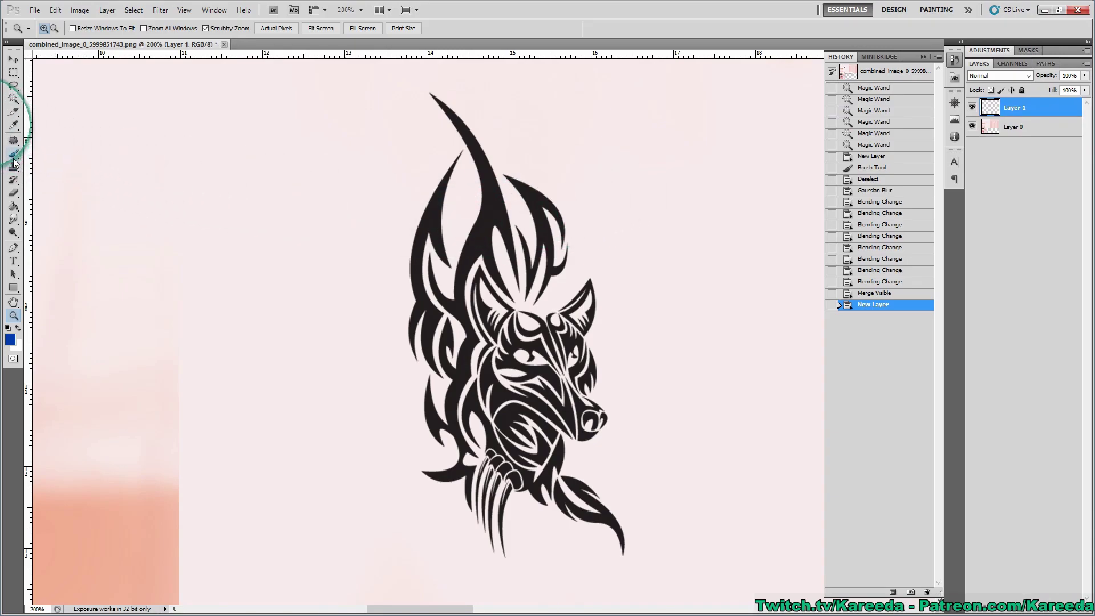
Try to select the black wolf tattoo on Layer 0 piece by piece with the Magic Wand and drop the selection.
left_click(13, 99)
left_click(464, 126)
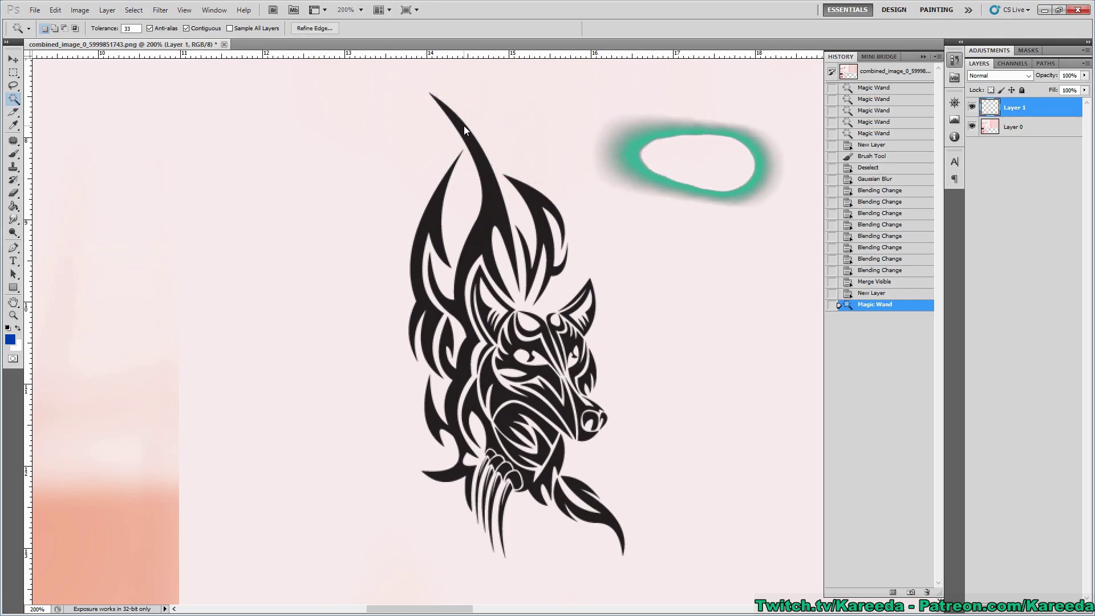
key("ctrl+z")
left_click(1015, 127)
left_click(476, 180)
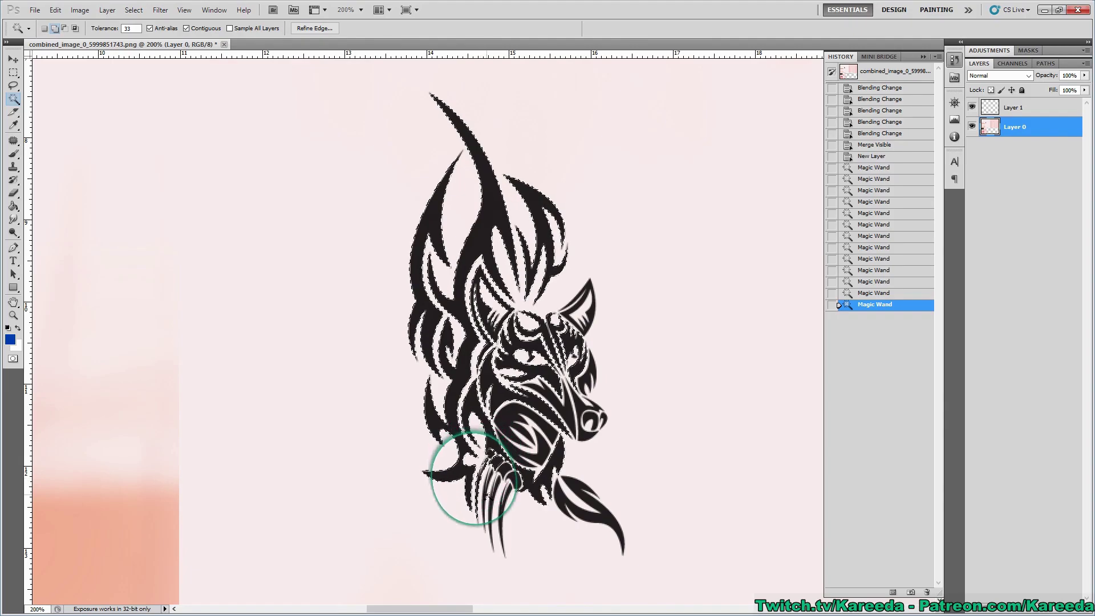
left_click_drag(532, 504, 502, 419)
scroll(507, 371, "up", 1, "alt")
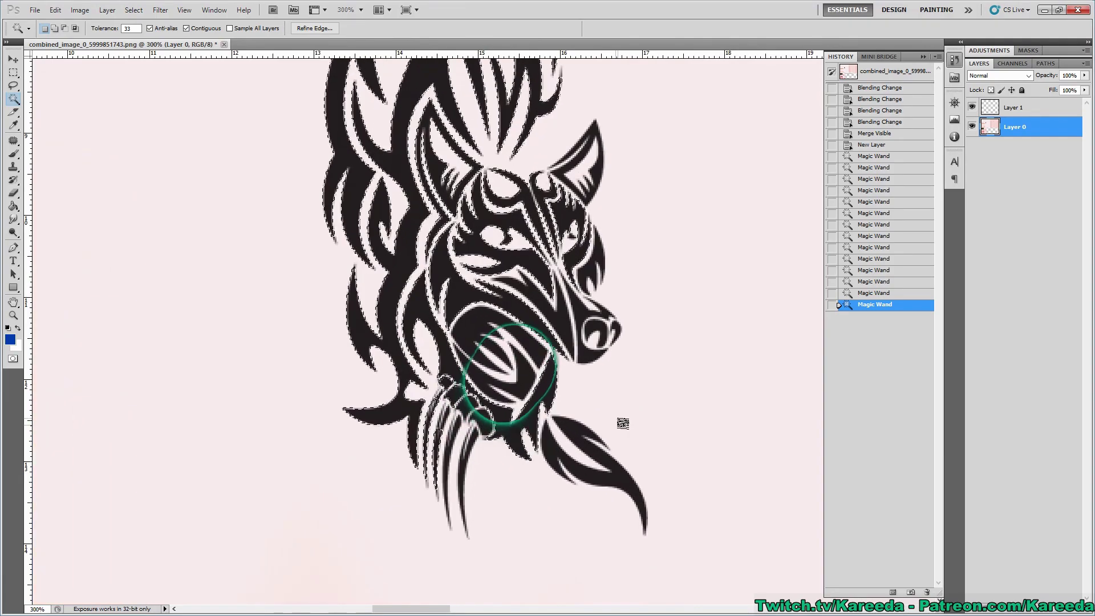
key("ctrl+d")
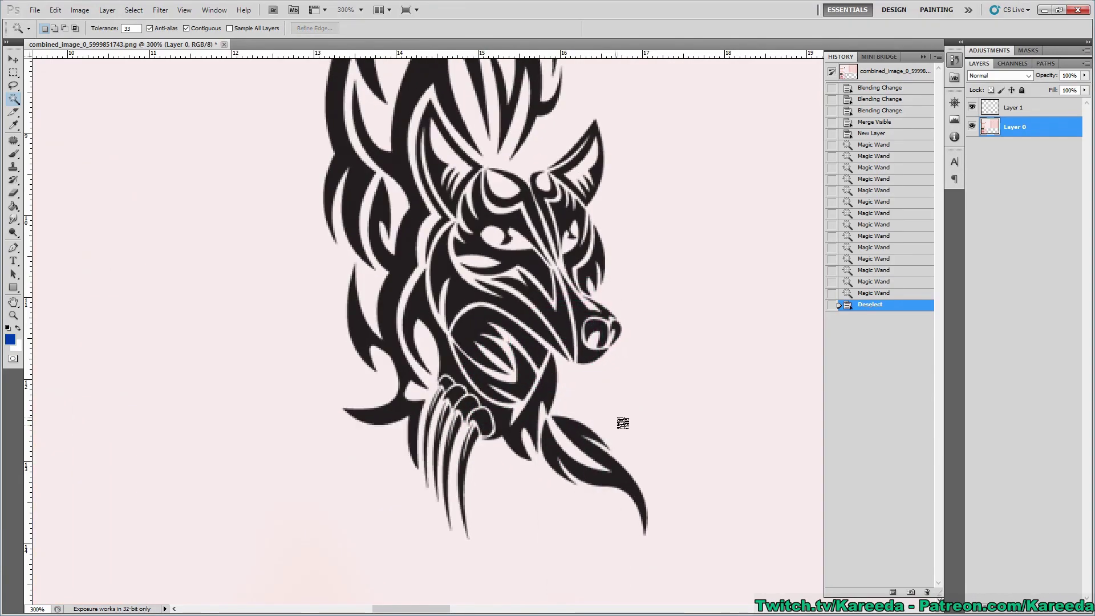
Select the black tattoo pixels on Layer 0 by marqueeing the wolf and applying Color Range with fuzziness 200.
scroll(599, 416, "down", 4, "alt")
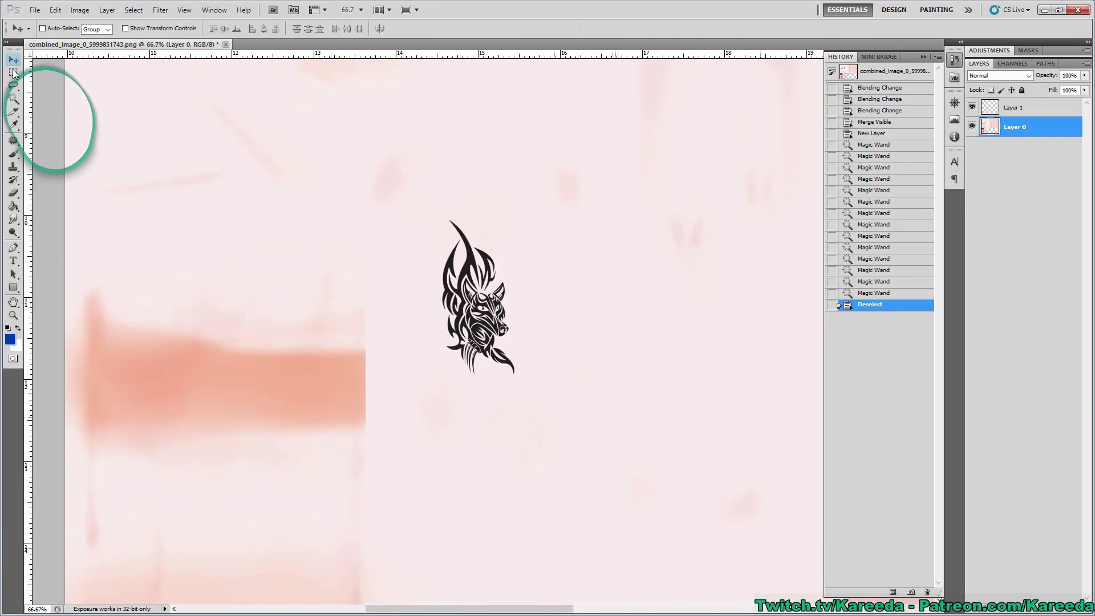
left_click(13, 73)
left_click_drag(412, 166, 572, 423)
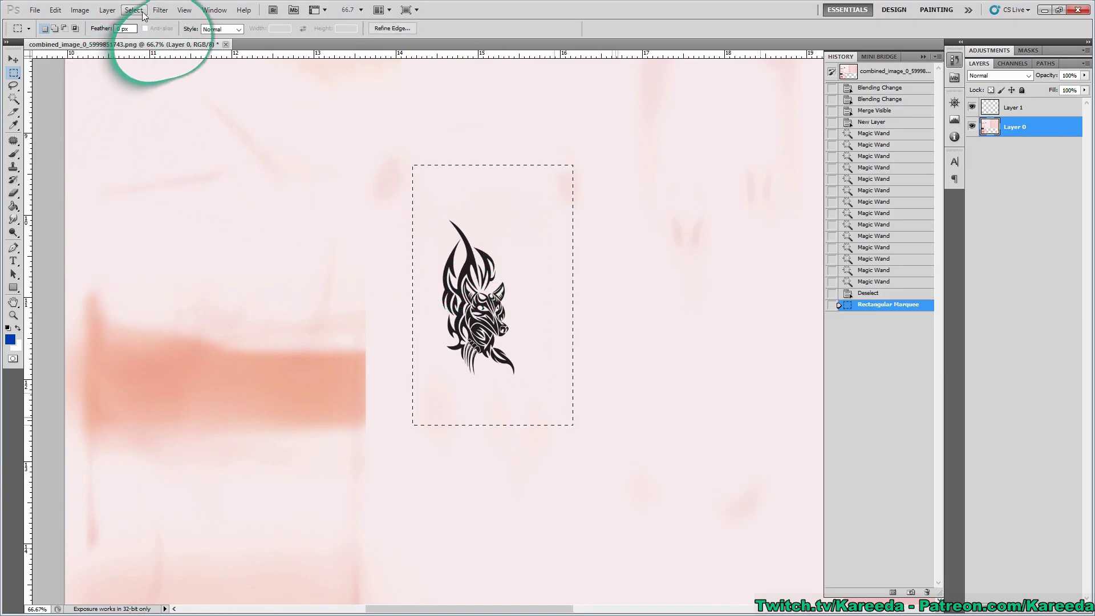
left_click(161, 10)
mouse_move(134, 10)
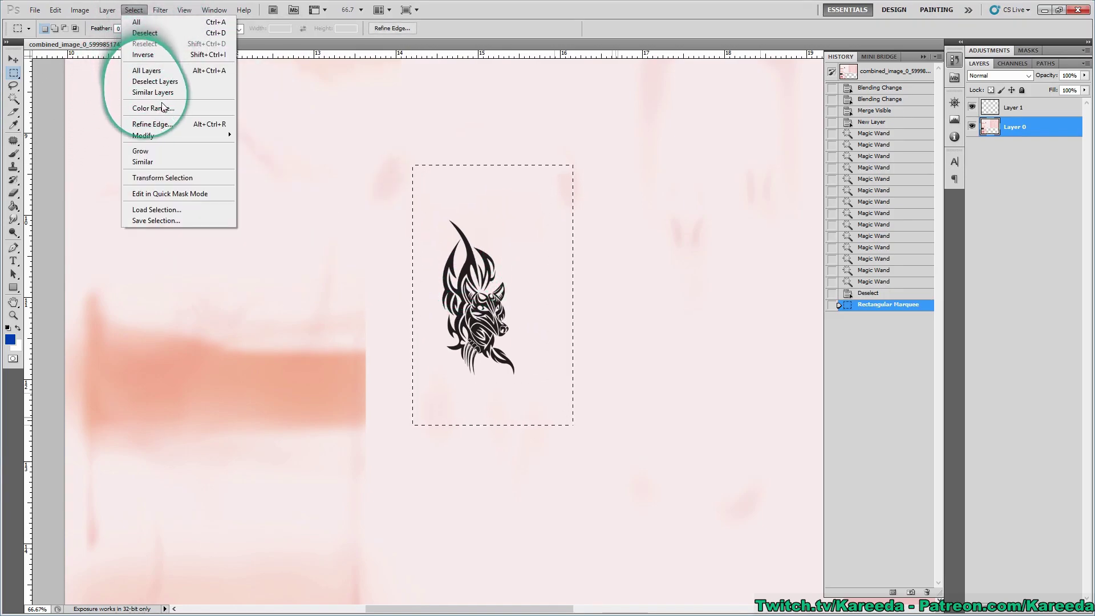
left_click(164, 108)
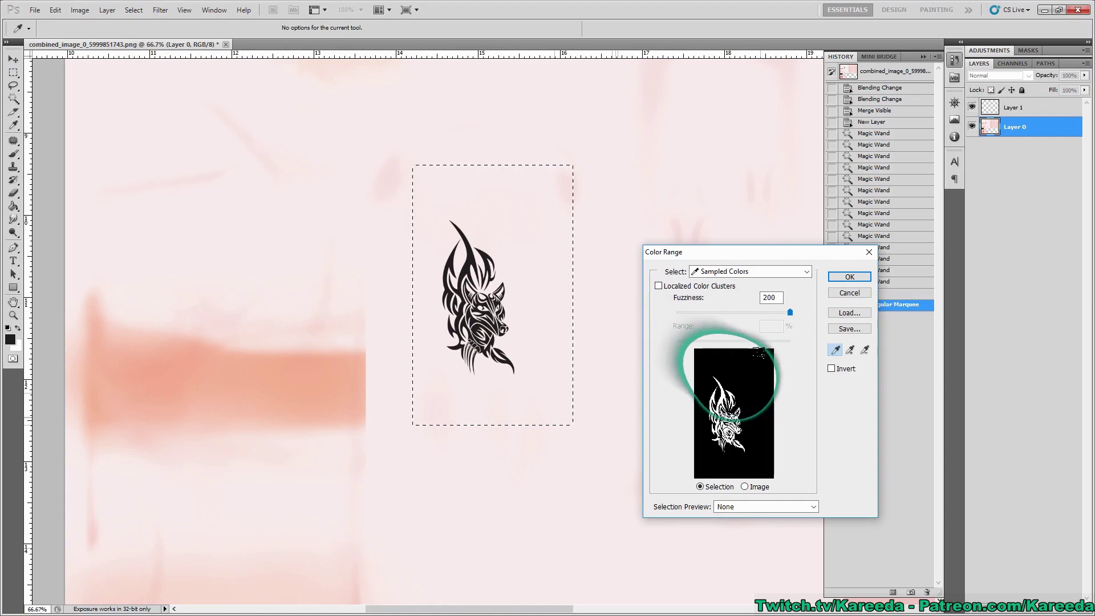
mouse_move(791, 312)
left_mouse_down()
mouse_move(751, 309)
mouse_move(801, 311)
left_mouse_up()
left_click(849, 276)
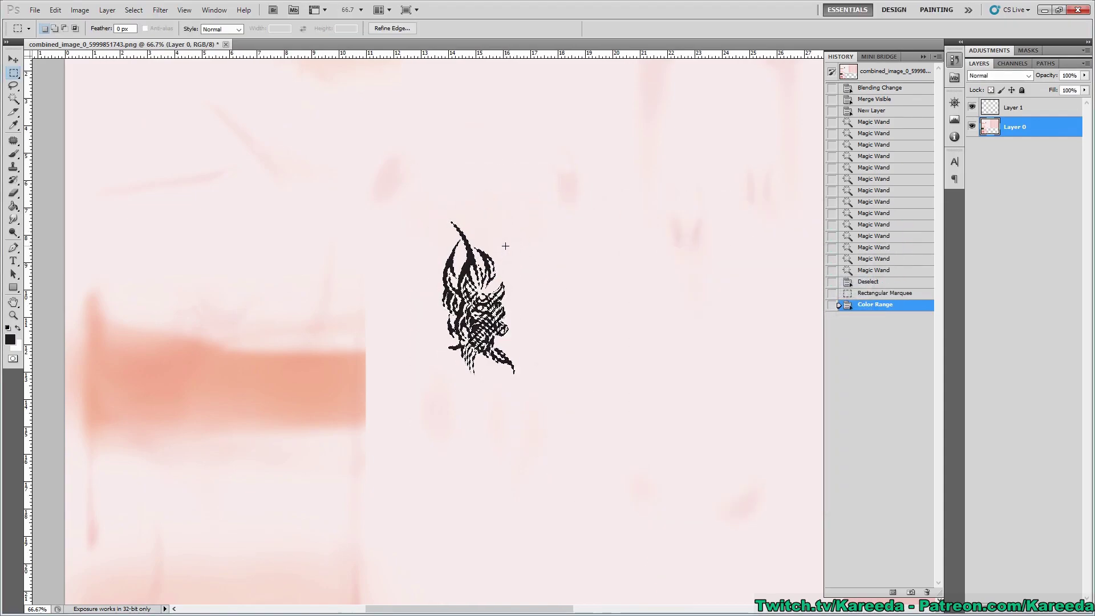
Make Layer 1 active and set the foreground colour to a bright blue.
key("ctrl+minus")
key("ctrl+minus")
key("ctrl+minus")
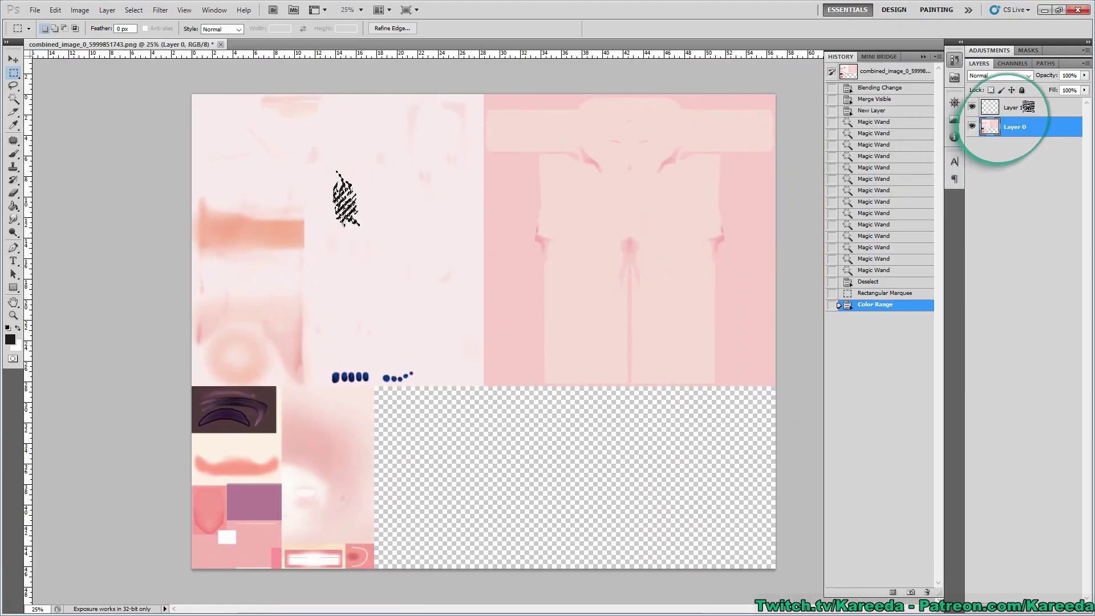
left_click(1026, 107)
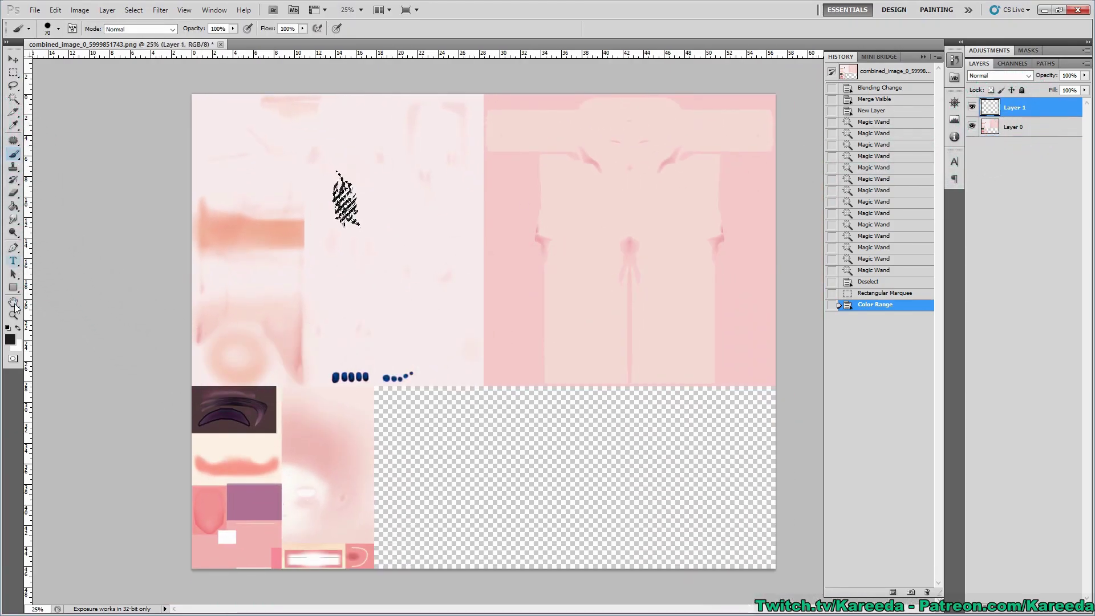
left_click(10, 339)
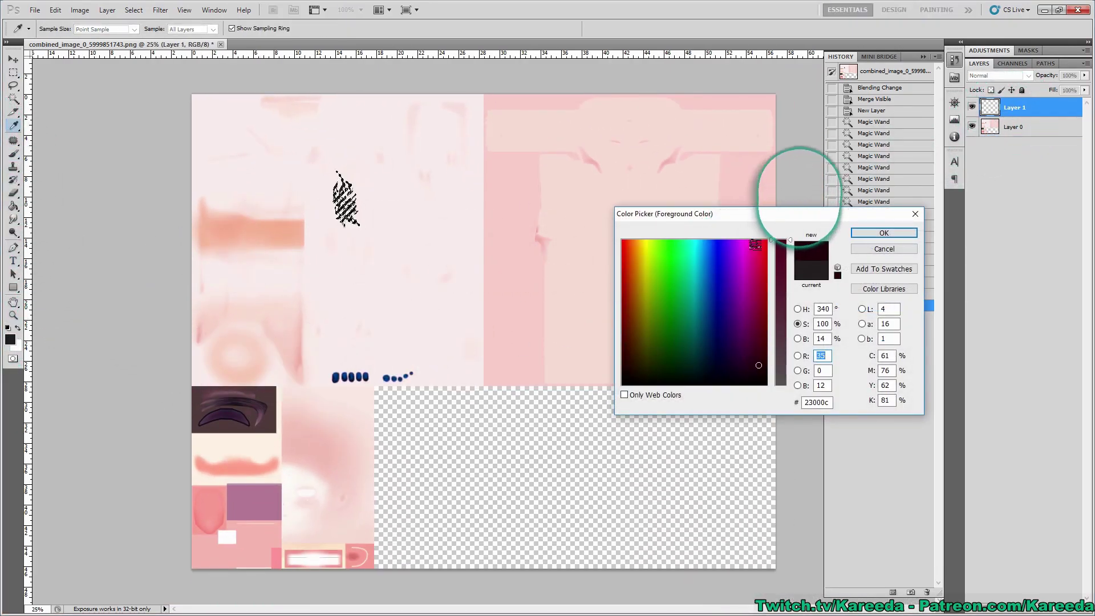
left_click_drag(710, 262, 708, 238)
left_click(885, 233)
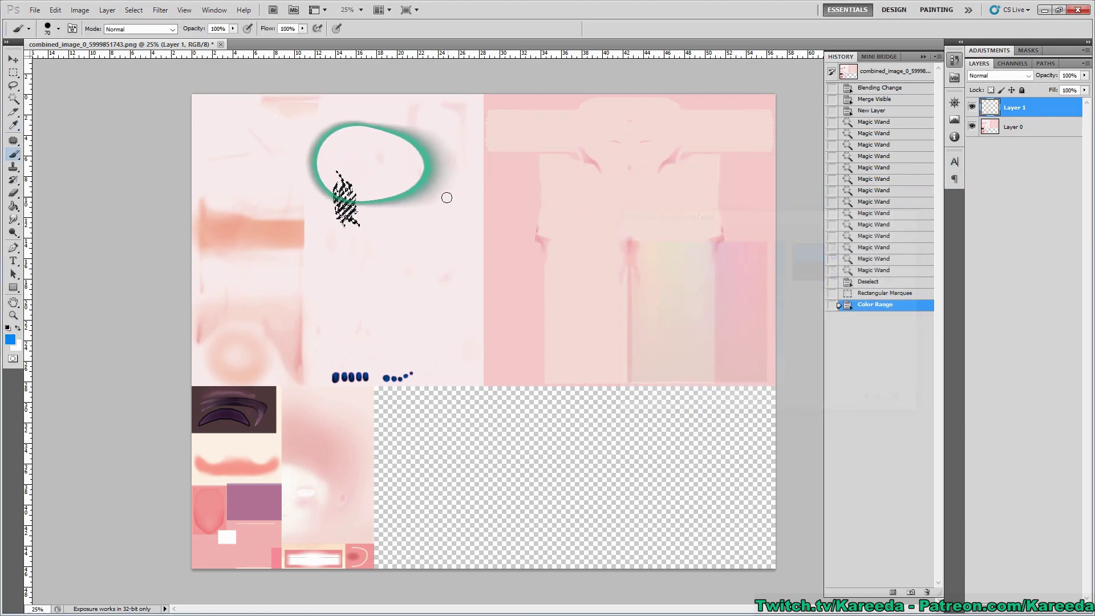
Paint the selected wolf shape blue on Layer 1 with a 700 px brush and clear the selection.
key("bracketright")
key("bracketright")
key("bracketright")
key("bracketright")
key("bracketright")
key("bracketright")
key("bracketright")
key("bracketright")
key("bracketright")
key("bracketright")
key("bracketright")
key("bracketright")
key("bracketright")
mouse_move(337, 179)
left_mouse_down()
mouse_move(372, 245)
mouse_move(379, 137)
mouse_move(392, 250)
left_mouse_up()
key("ctrl+plus")
key("ctrl+plus")
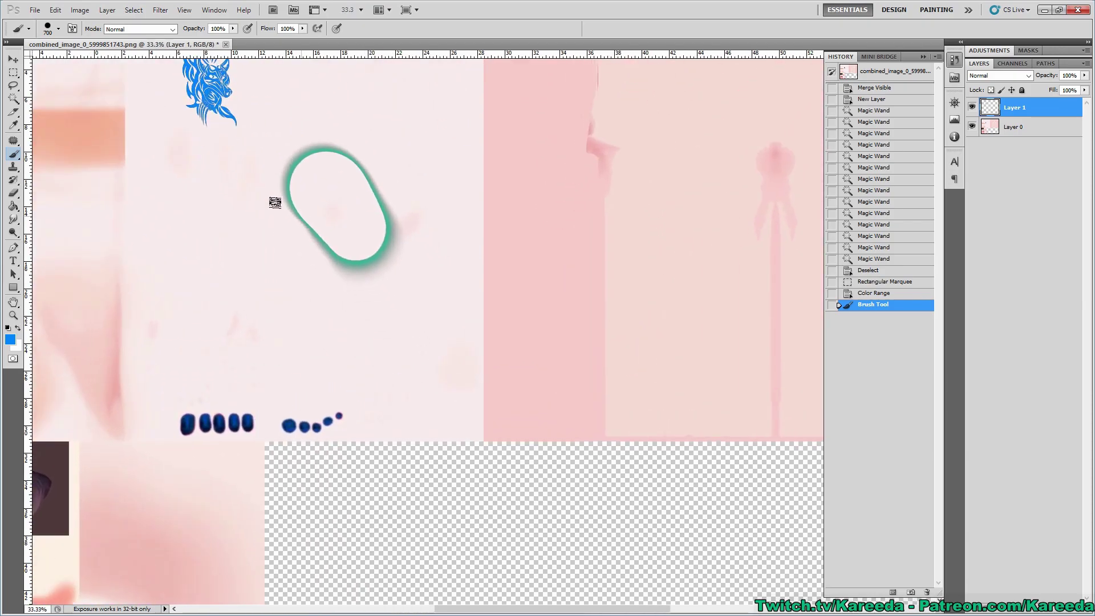
key("ctrl+plus")
left_click_drag(203, 161, 508, 458)
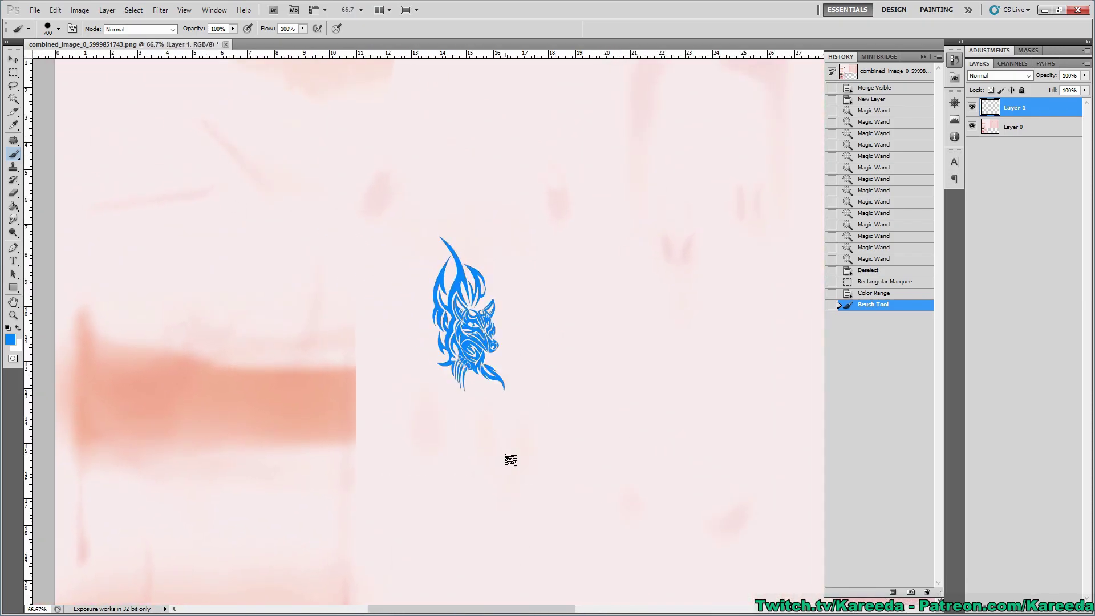
scroll(511, 460, "up", 2, "alt")
key("ctrl+d")
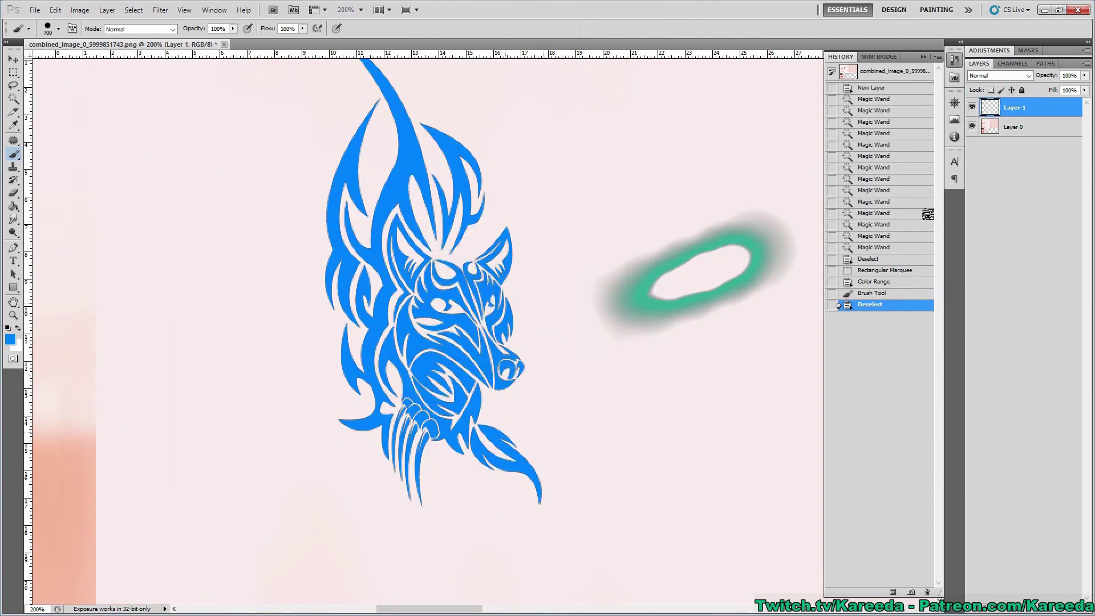
Add a new layer directly above Layer 0 and fill it entirely with black using the Paint Bucket.
left_click(1017, 127)
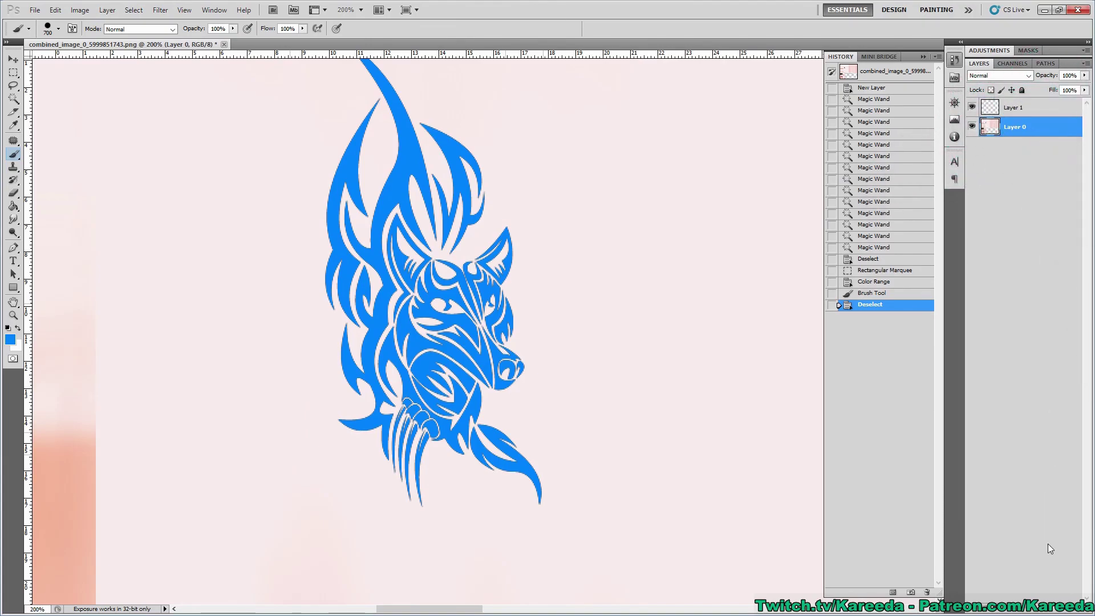
key("ctrl+shift+alt+n")
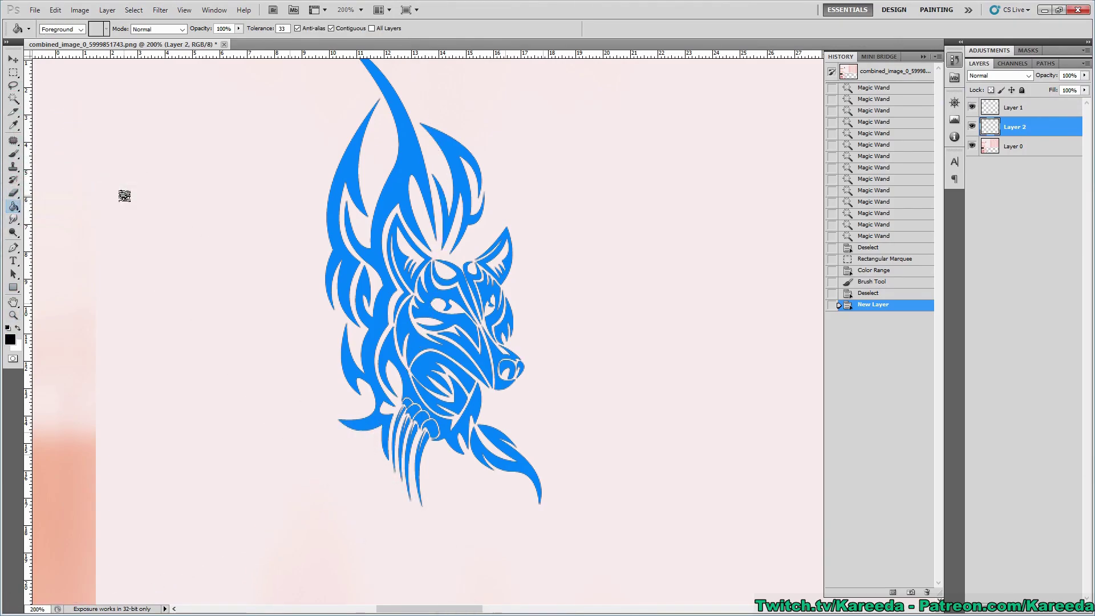
left_click(124, 195)
left_click(13, 316)
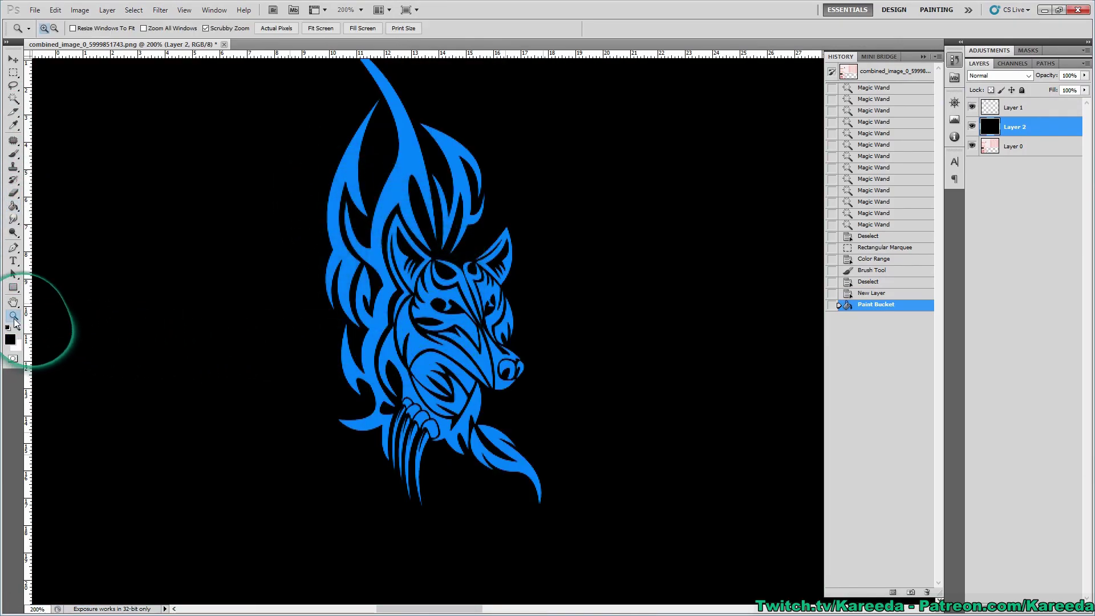
key("ctrl+minus")
key("ctrl+minus")
key("ctrl+minus")
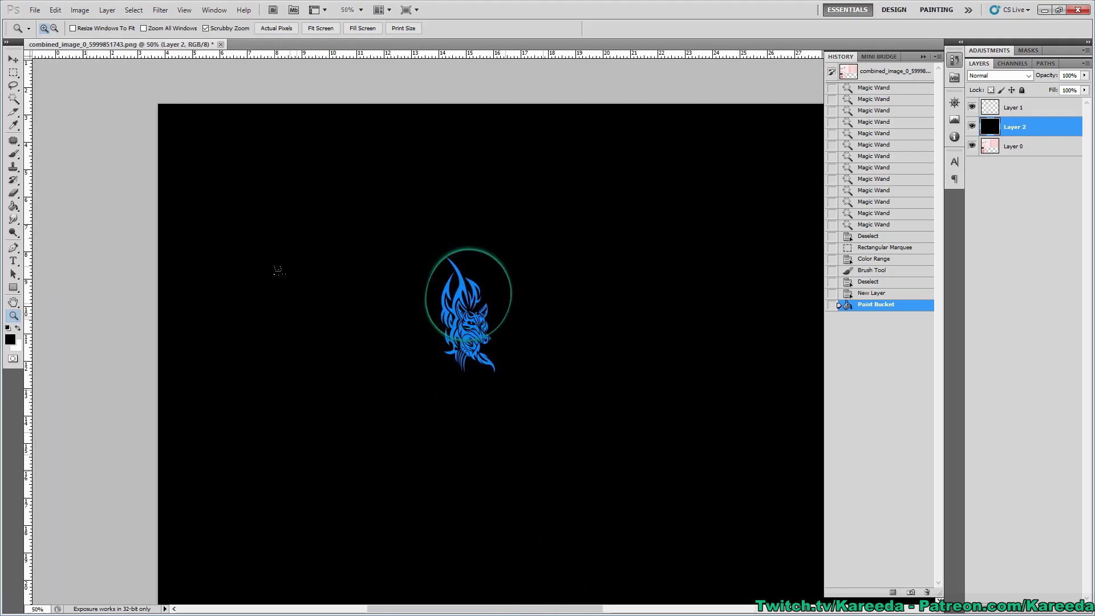
Apply a Gaussian Blur with a 0.1-pixel radius to the blue wolf on Layer 1.
key("ctrl+plus")
key("ctrl+plus")
key("ctrl+plus")
left_click_drag(403, 318, 463, 349)
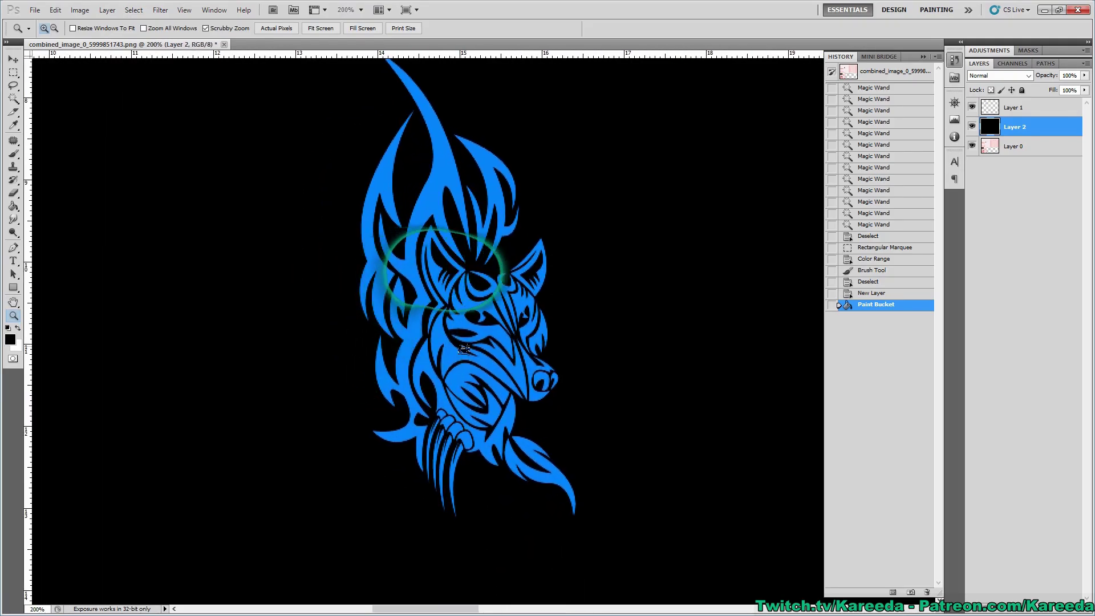
left_click(1013, 107)
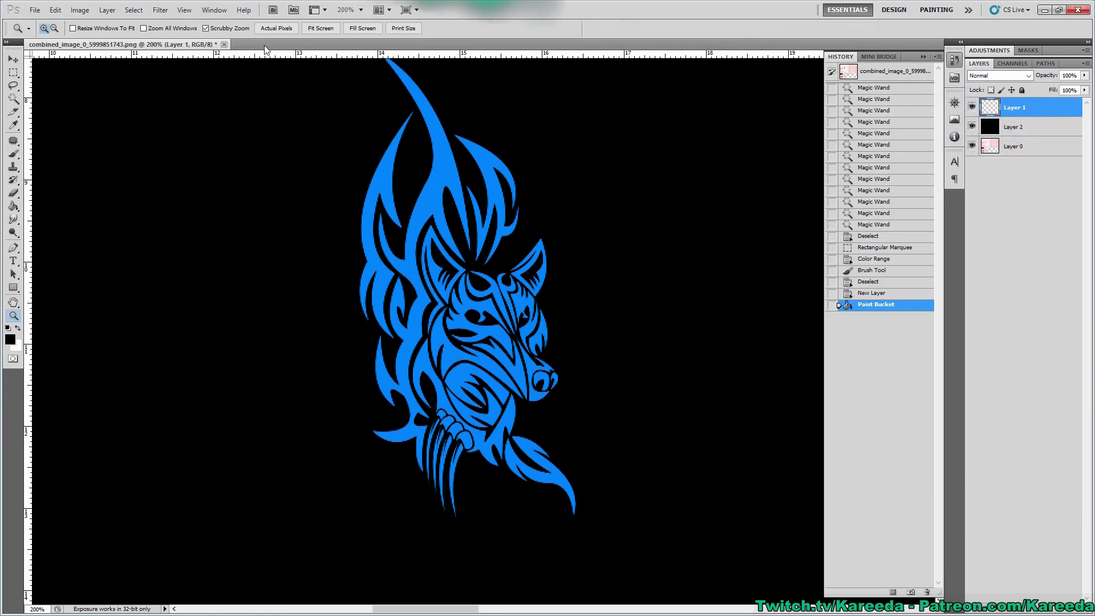
left_click(160, 11)
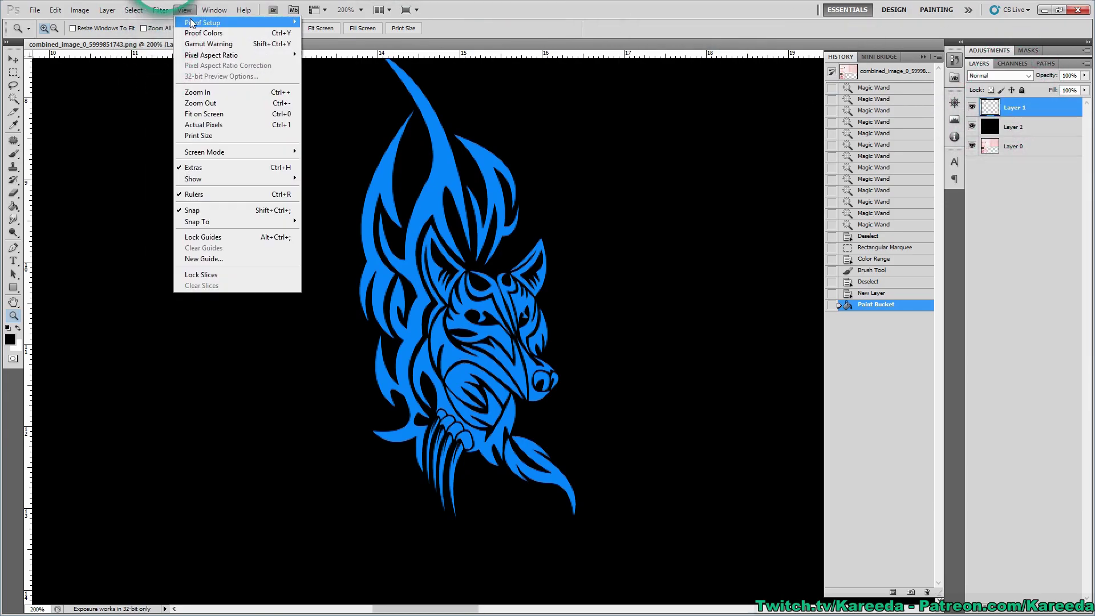
mouse_move(161, 9)
mouse_move(215, 112)
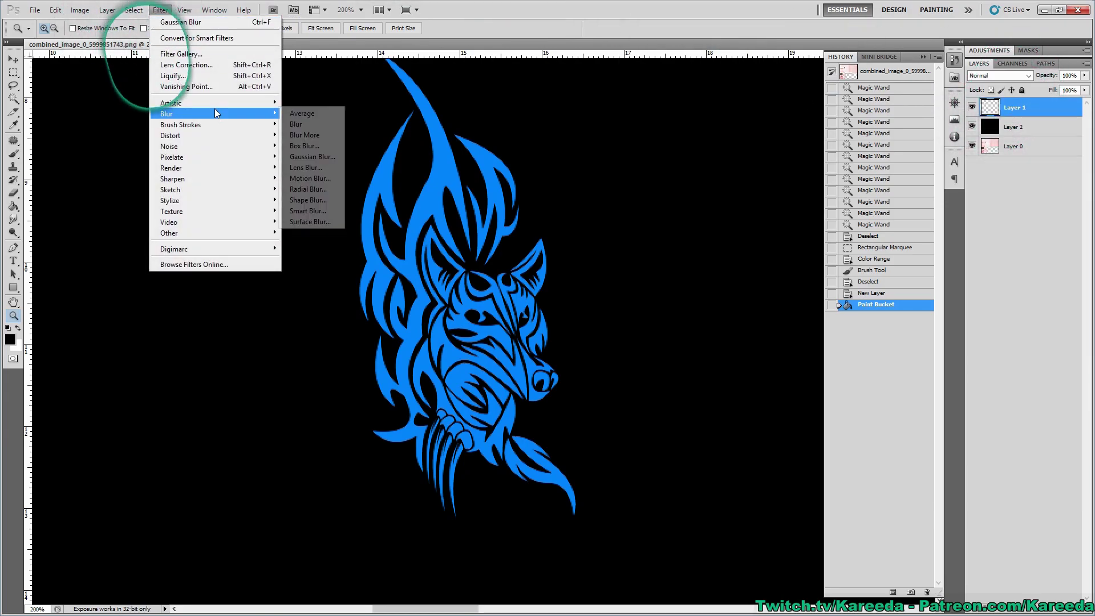
left_click(302, 157)
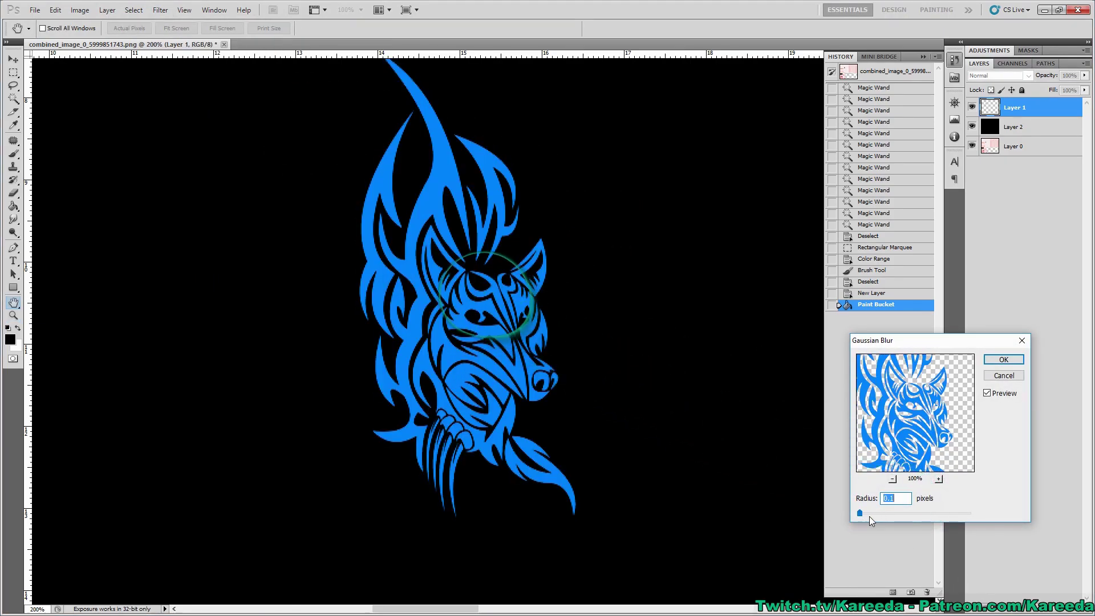
left_click_drag(862, 515, 846, 513)
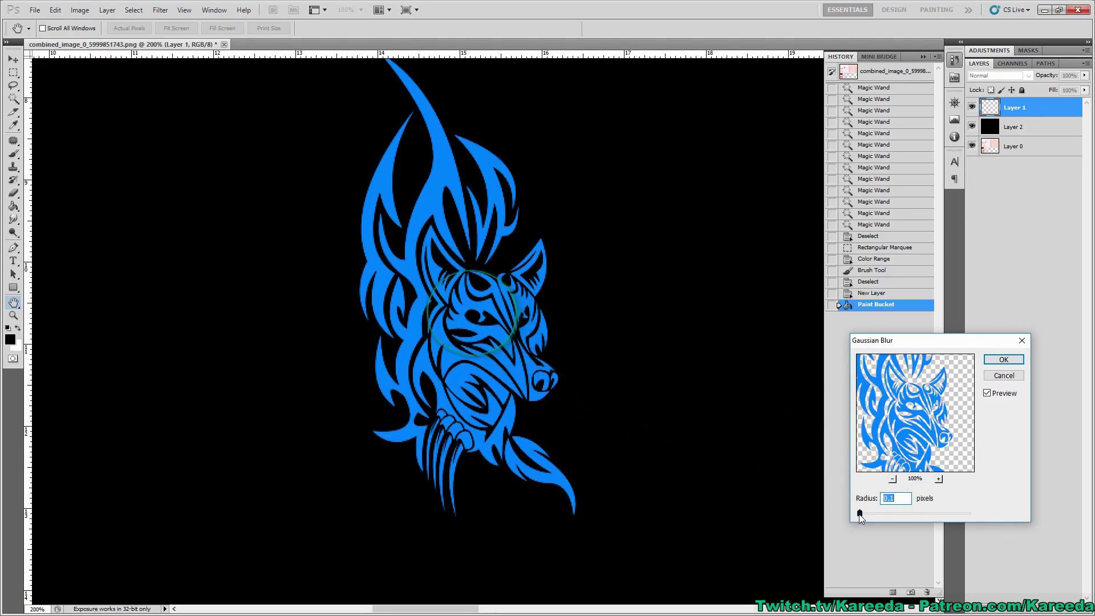
left_click_drag(859, 514, 860, 514)
left_click(1002, 357)
left_click(1003, 360)
Save a non-interlaced PNG copy of the image as bodyemisKiso.png in the Texture folder.
left_click(35, 10)
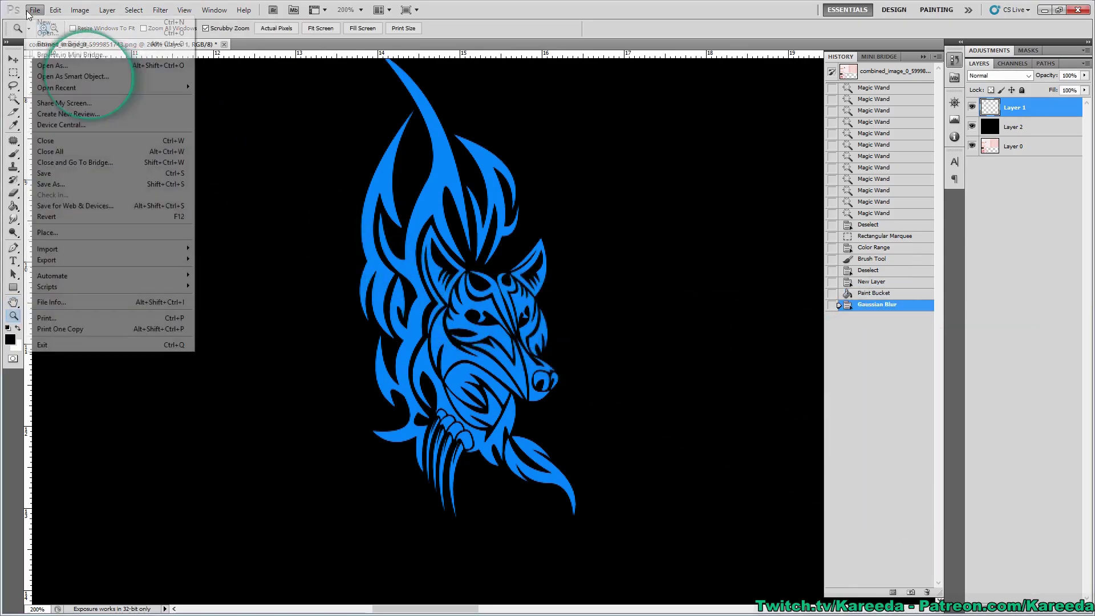
left_click(47, 184)
left_click(251, 475)
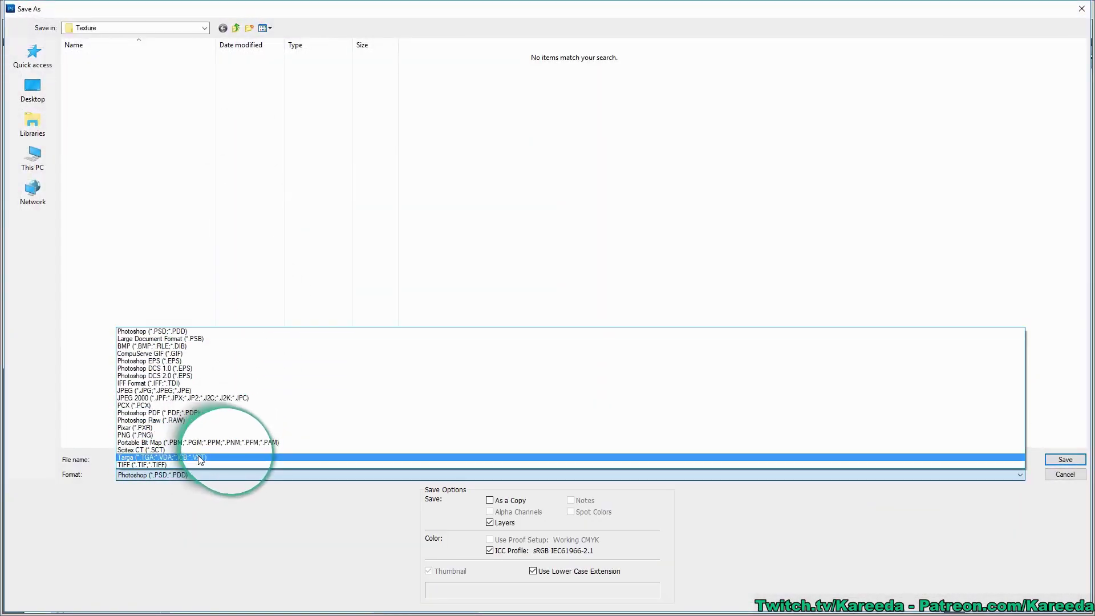
left_click(163, 435)
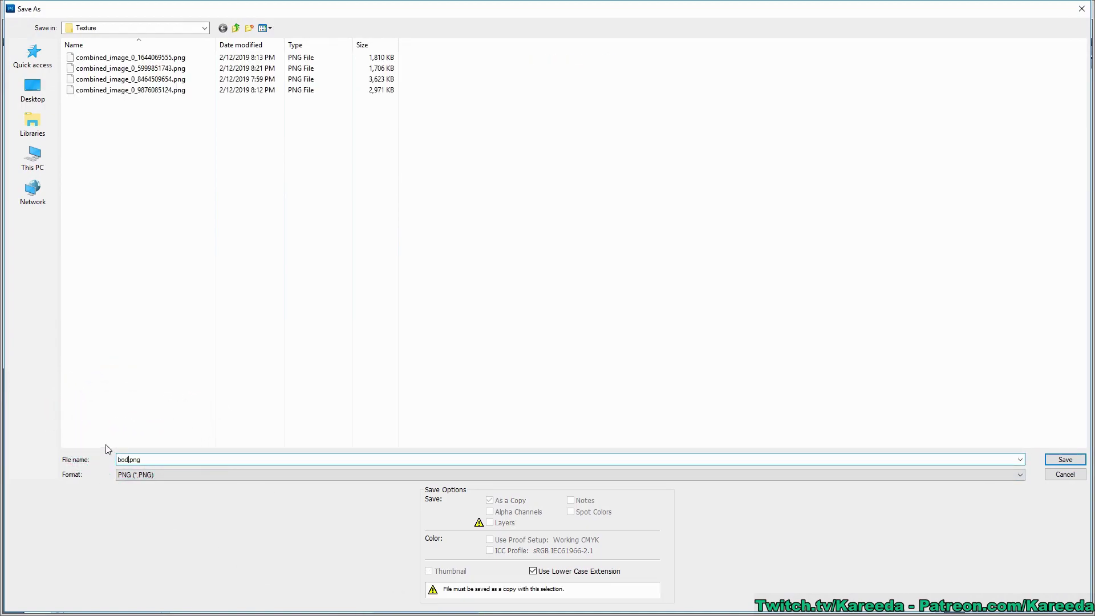
type("isKiso")
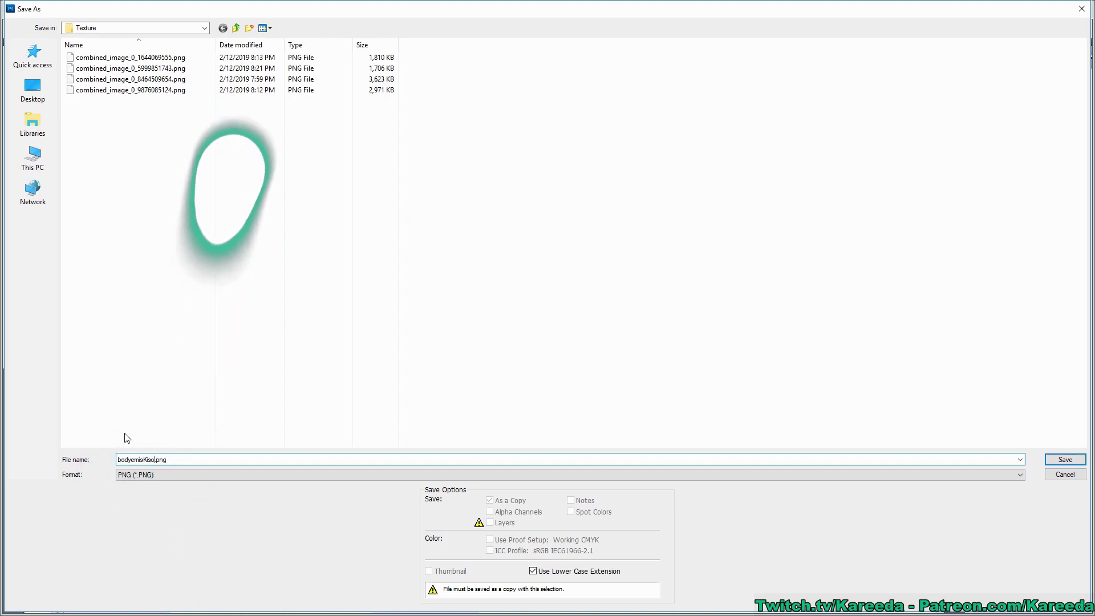
left_click(1065, 459)
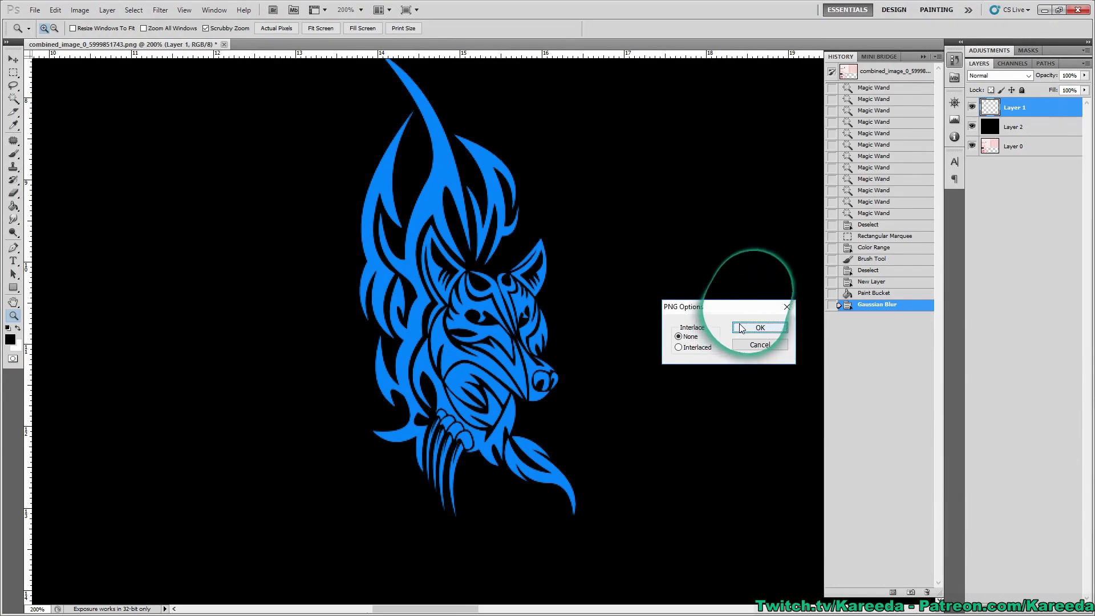
left_click(759, 328)
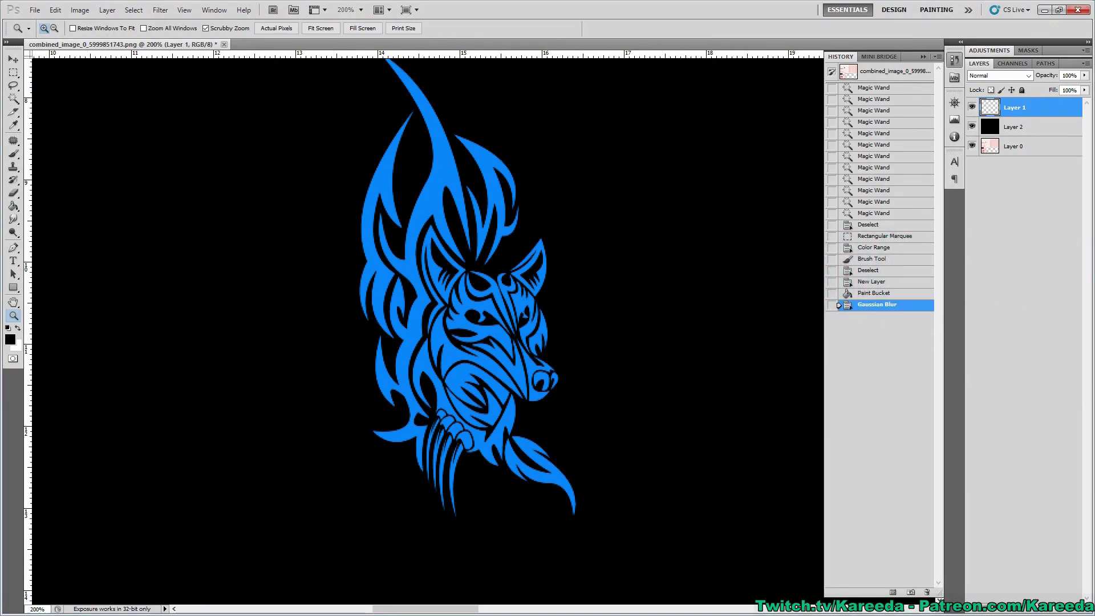
Switch to Unity and assign the bodyemisKiso texture as the body material's Emission Map.
key("alt+Tab")
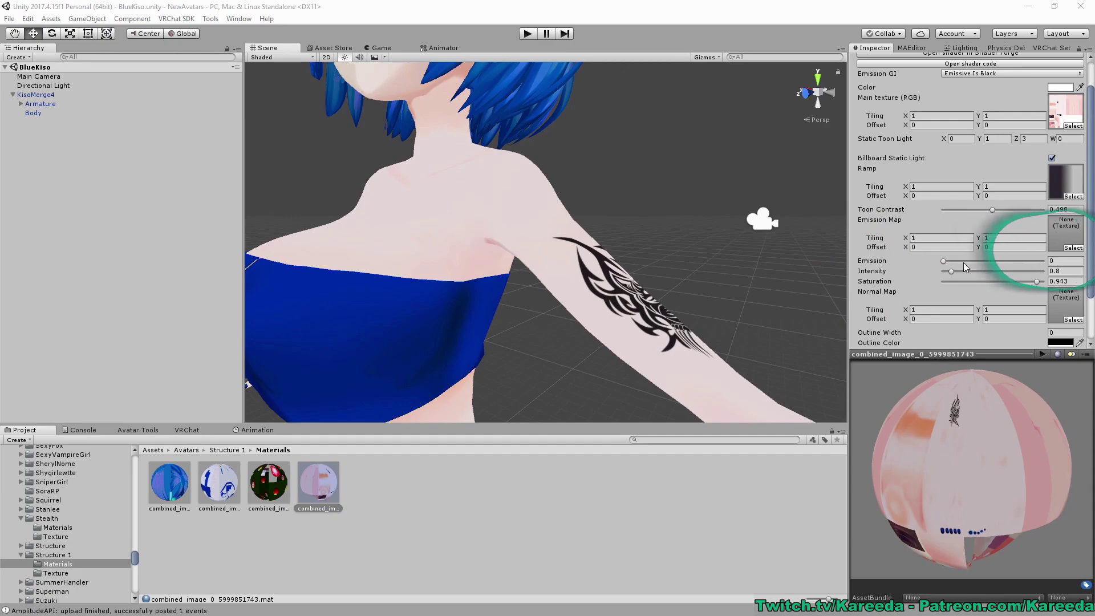
left_click(1072, 247)
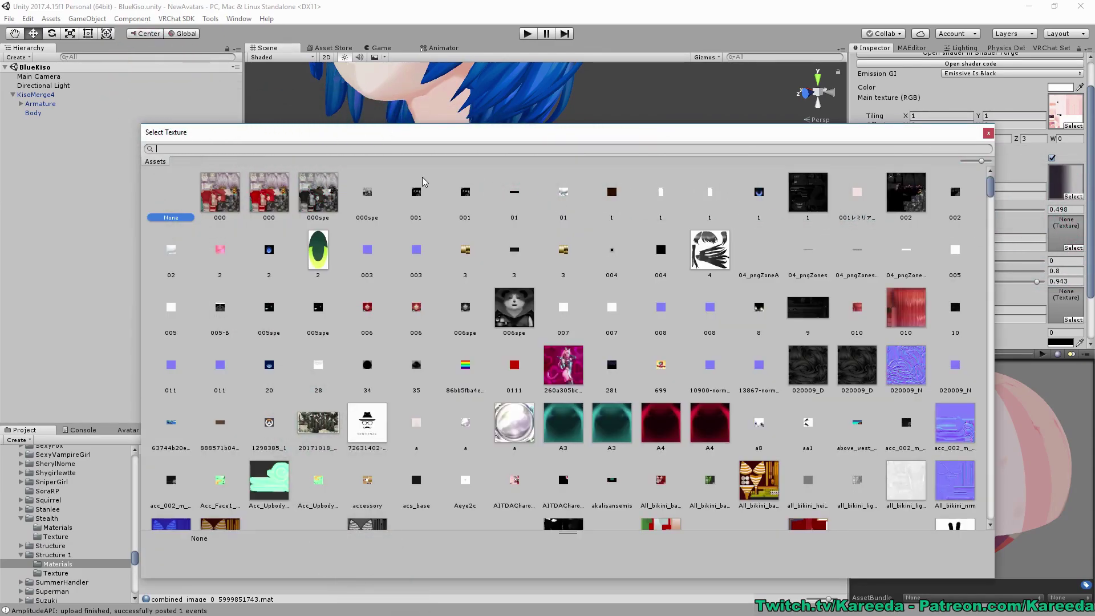
type("Bodyemi")
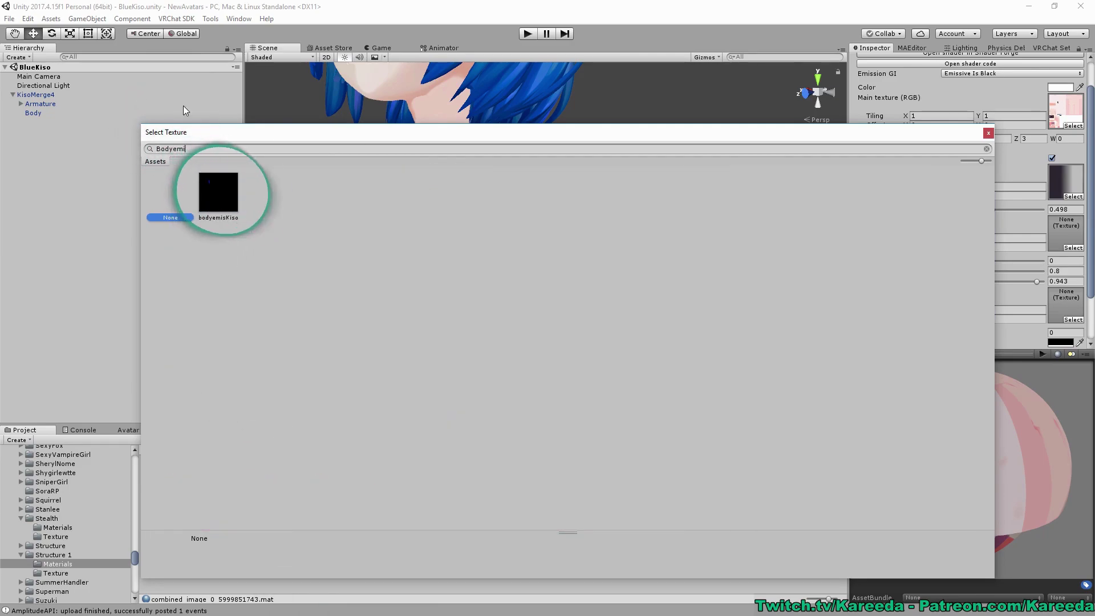
left_click(216, 188)
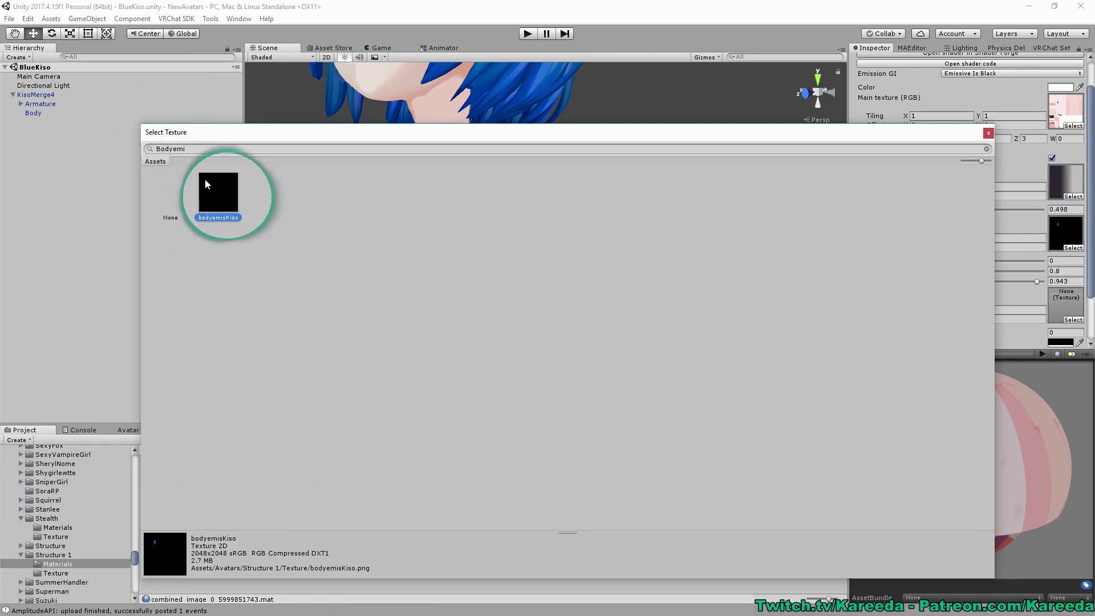
left_click(988, 133)
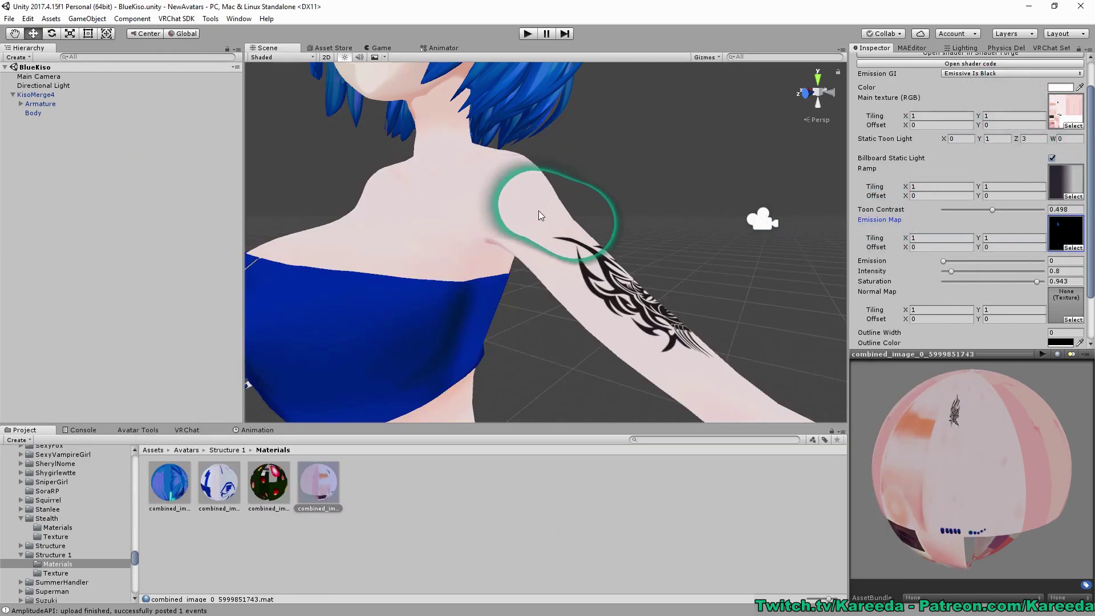
Raise the body material's Emission to 3.5 and check the tattoo on the avatar's arm up close.
scroll(542, 212, "down", 5)
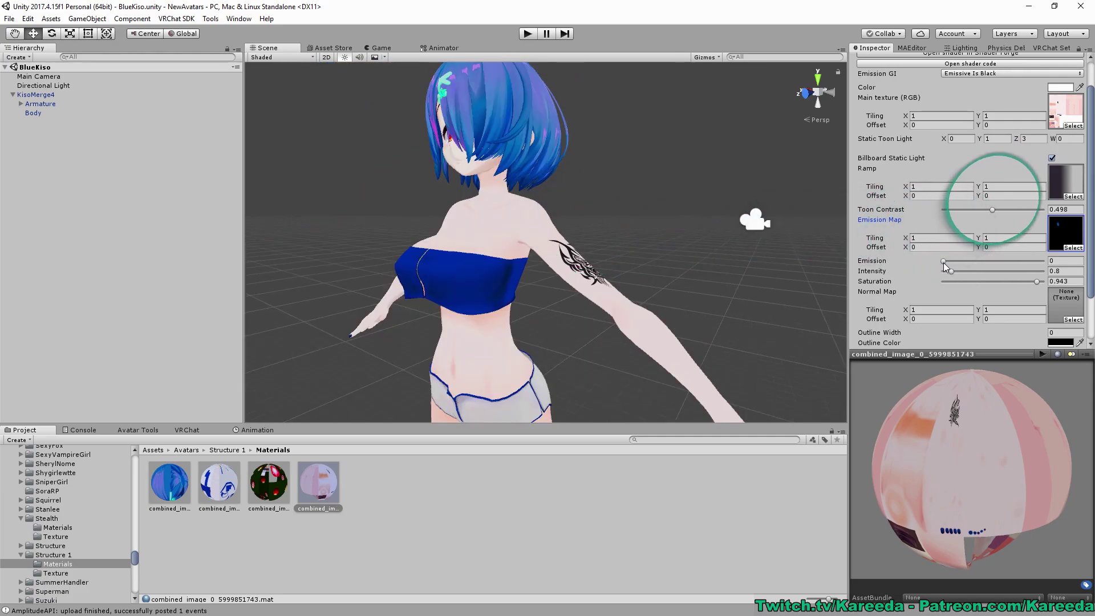
left_click_drag(944, 262, 950, 263)
scroll(834, 232, "up", 5)
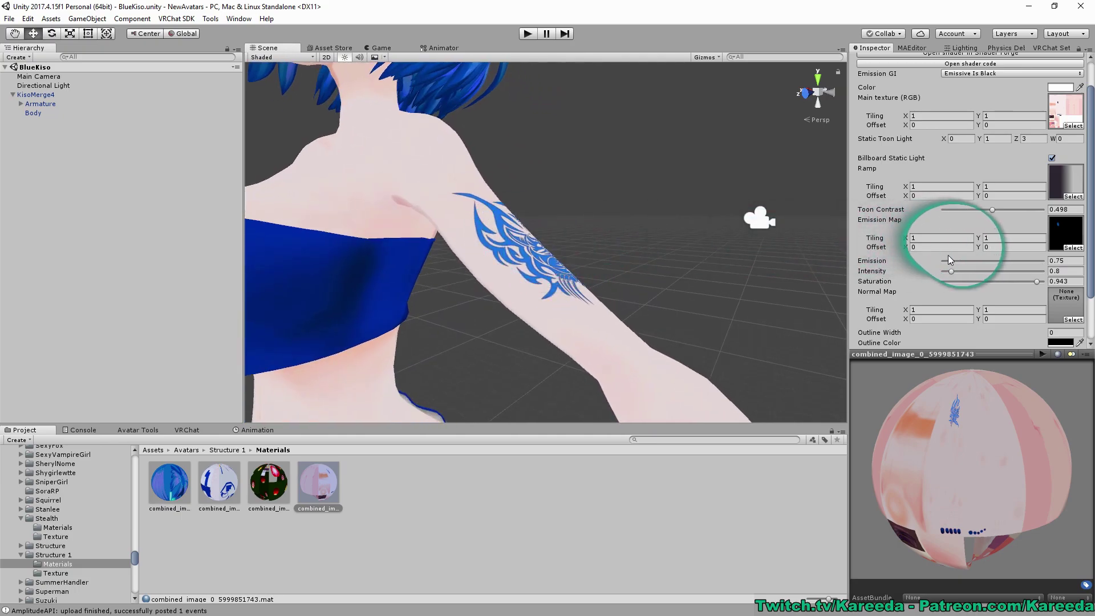
left_click_drag(950, 261, 978, 269)
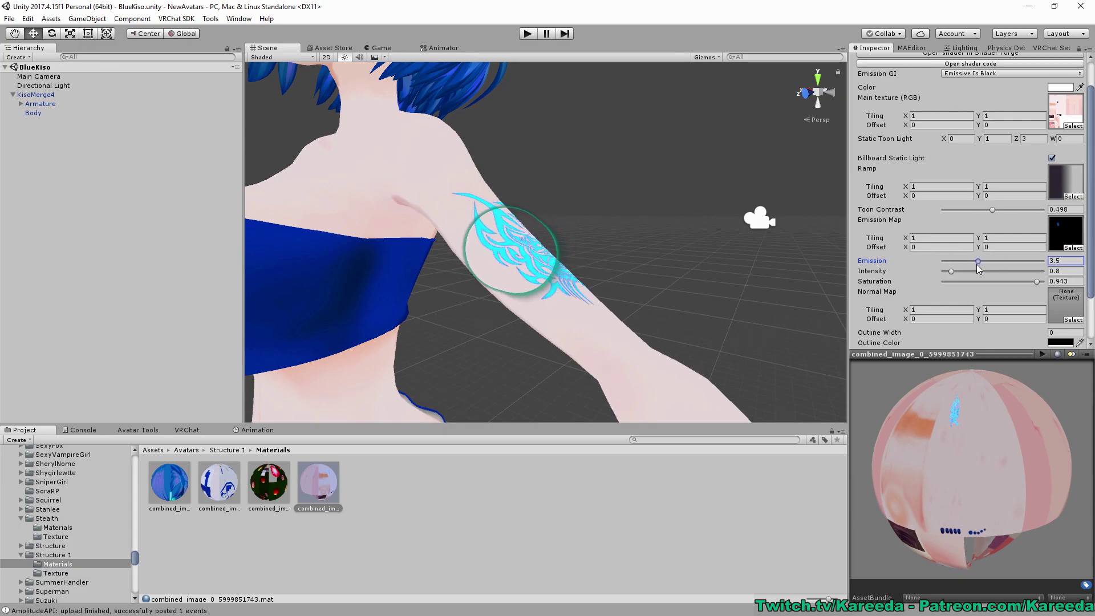
right_click_drag(667, 224, 592, 254)
left_click_drag(592, 254, 600, 250, "alt")
right_click_drag(601, 249, 618, 322, "alt")
Examine the glowing arm tattoo in the Unity scene from near and far, comparing it with the Photoshop artwork and Blender model.
key("alt+Tab")
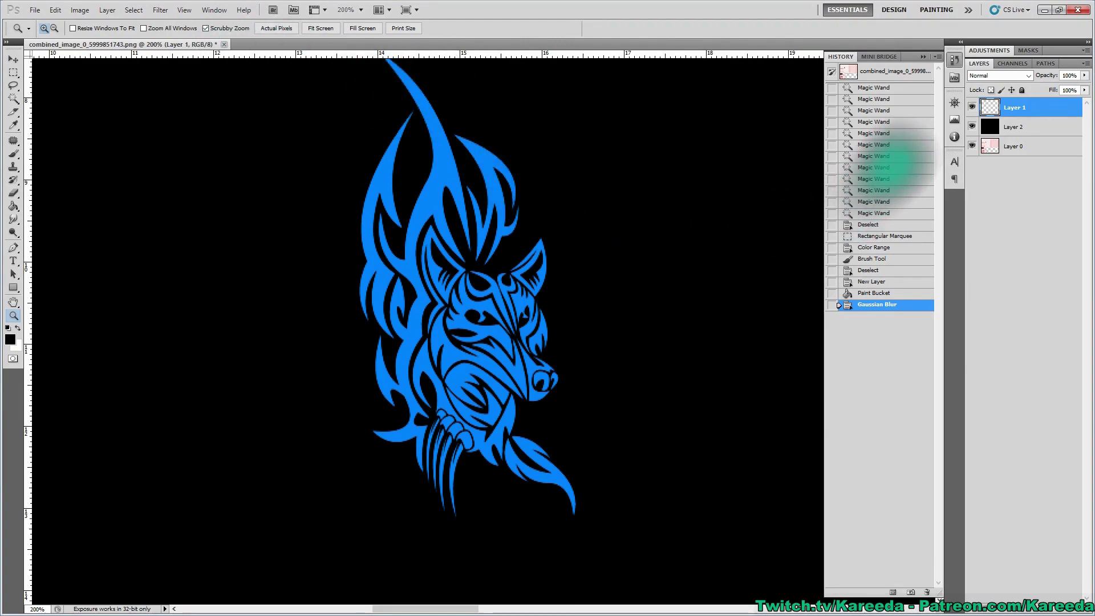
key("alt+Tab")
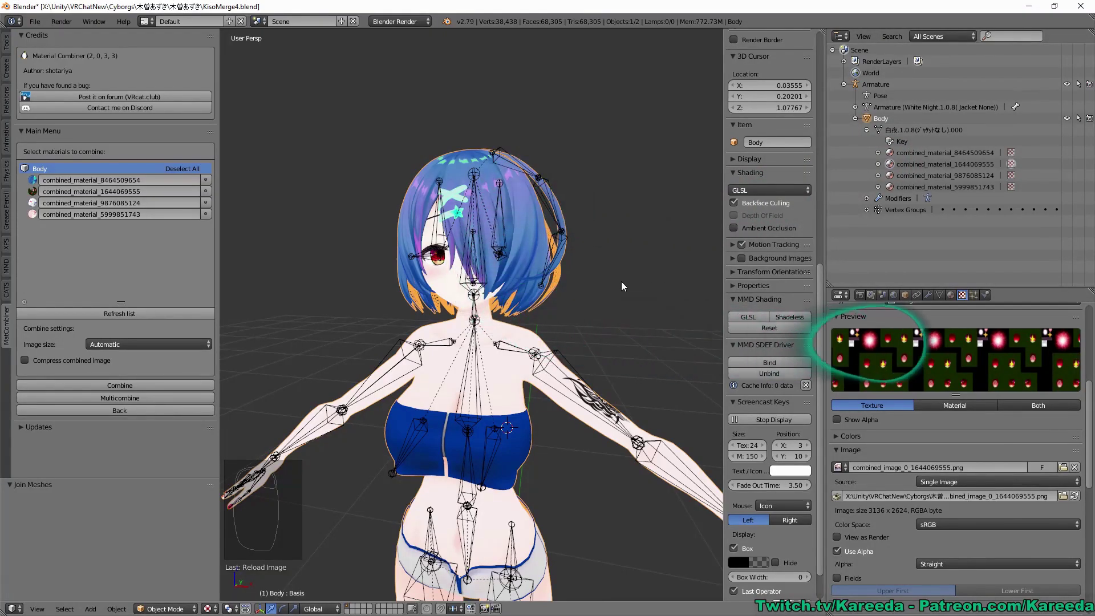
middle_click_drag(621, 282, 650, 426)
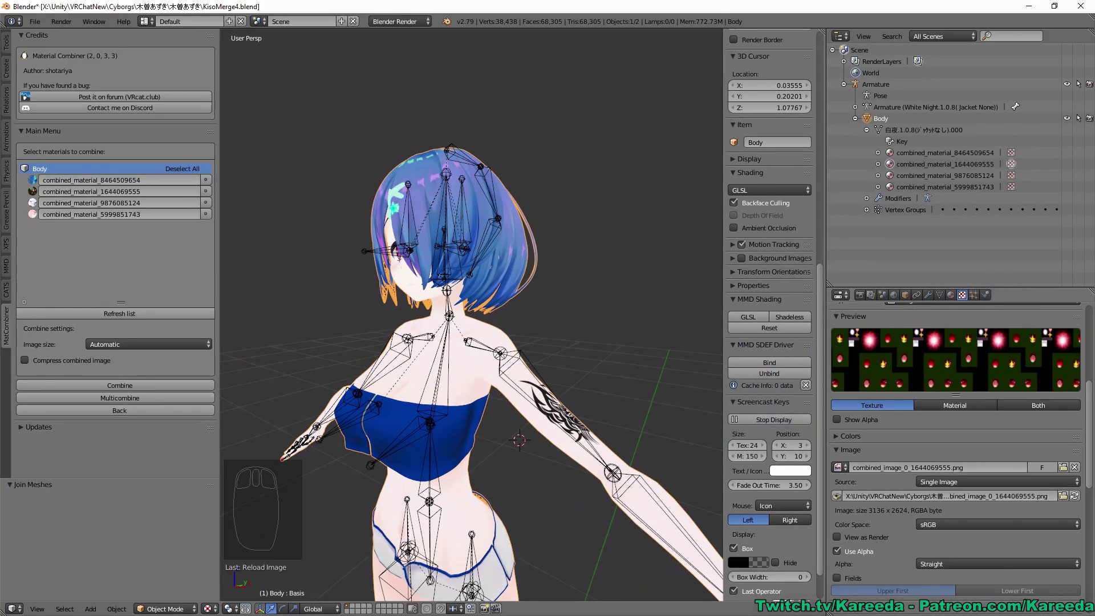
key("alt+Tab")
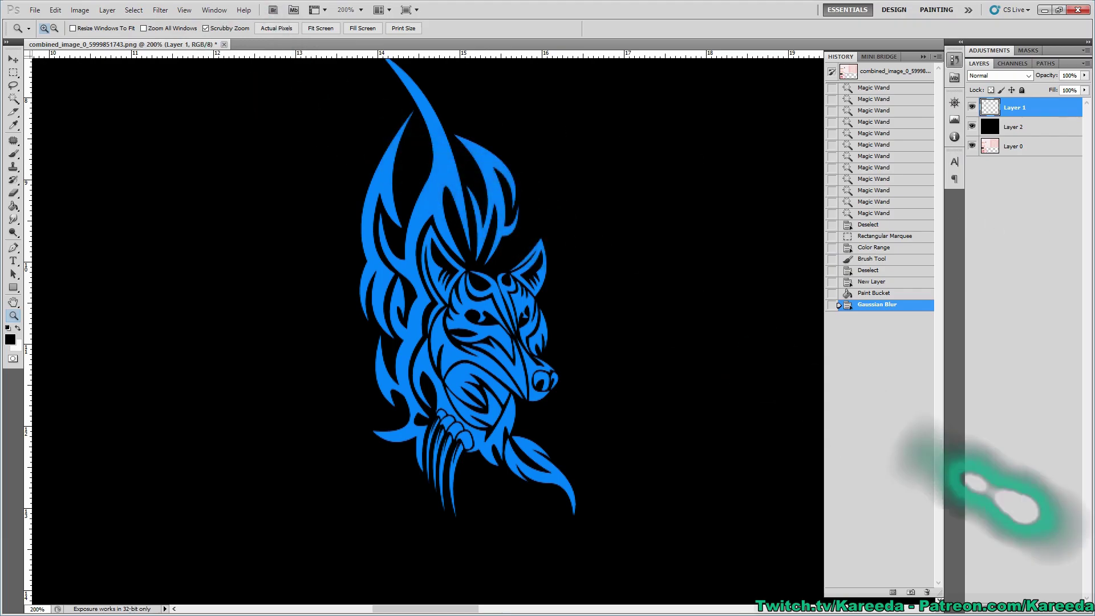
key("alt+Tab")
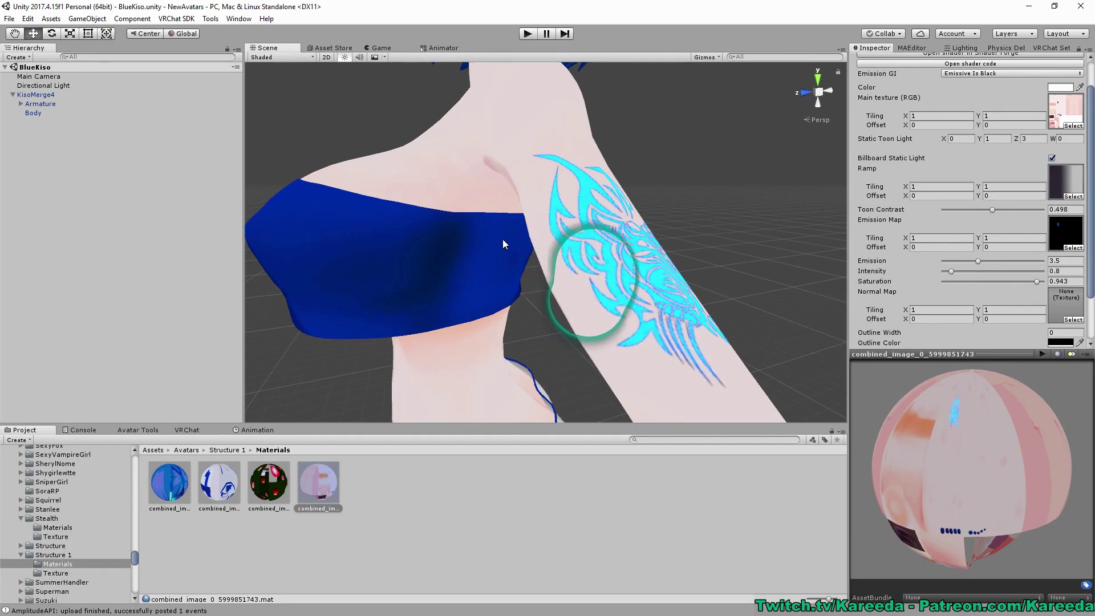
scroll(503, 237, "down", 10)
mouse_move(505, 231)
middle_mouse_down()
mouse_move(536, 235)
mouse_move(505, 238)
middle_mouse_up()
scroll(505, 238, "up", 10)
left_click_drag(505, 238, 536, 260, "alt")
scroll(618, 238, "down", 10)
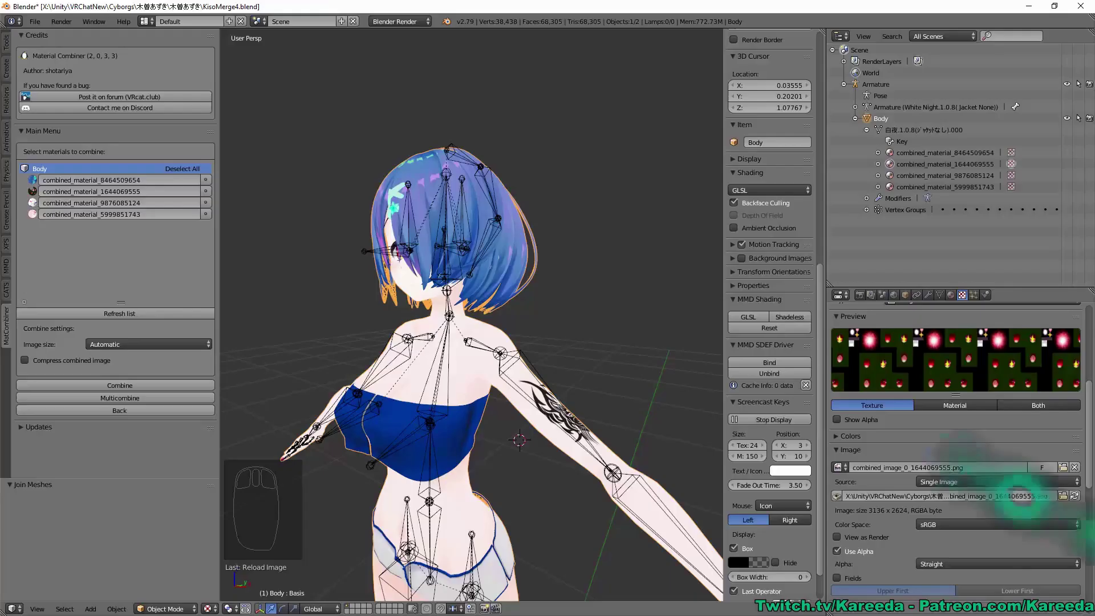
Switch to Blender, hide the armature and select the body mesh with the tattooed arm in view.
middle_click_drag(361, 248, 549, 344)
key("Tab")
key("Tab")
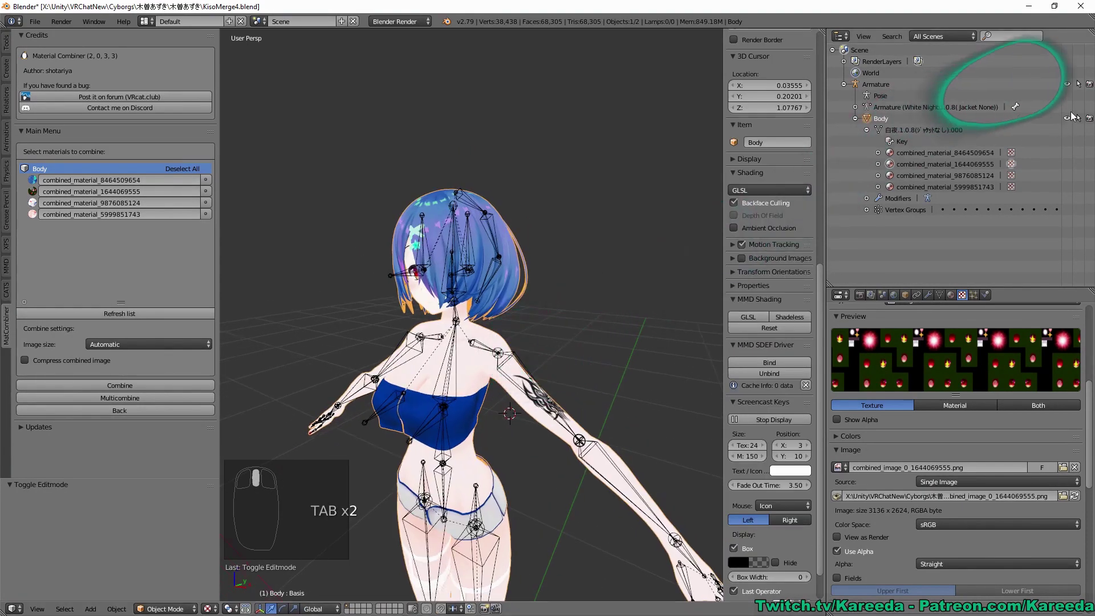
left_click(1066, 84)
middle_click_drag(552, 265, 466, 272)
scroll(528, 350, "up", 3)
right_click(551, 356)
middle_click_drag(432, 381, 519, 388)
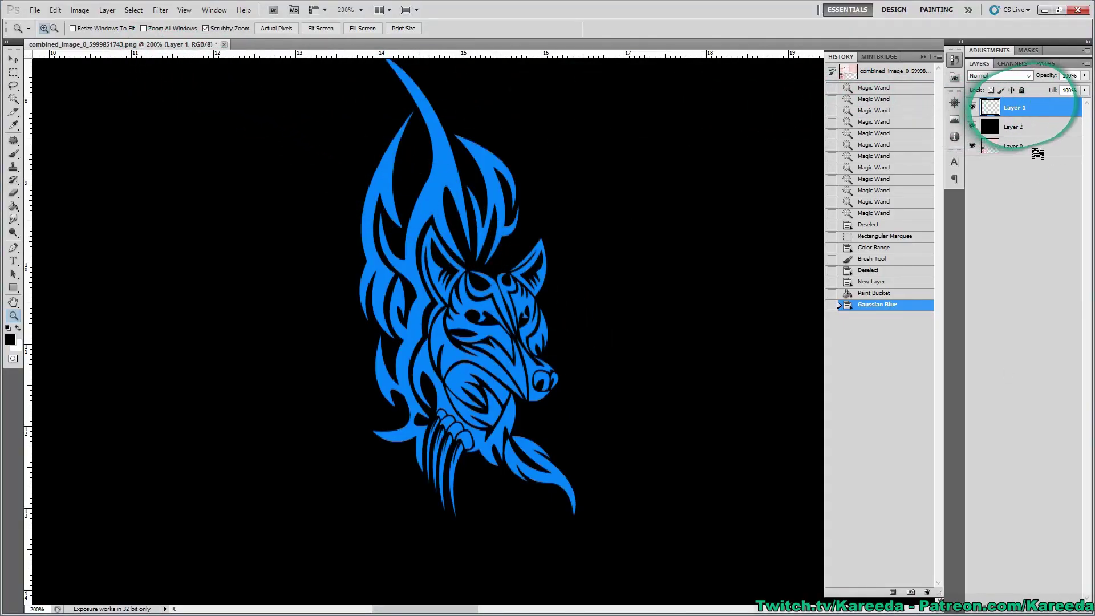
Switch to Photoshop, make Layer 0 active and hide Layer 1 and Layer 2 to expose the skin texture.
left_click(1034, 150)
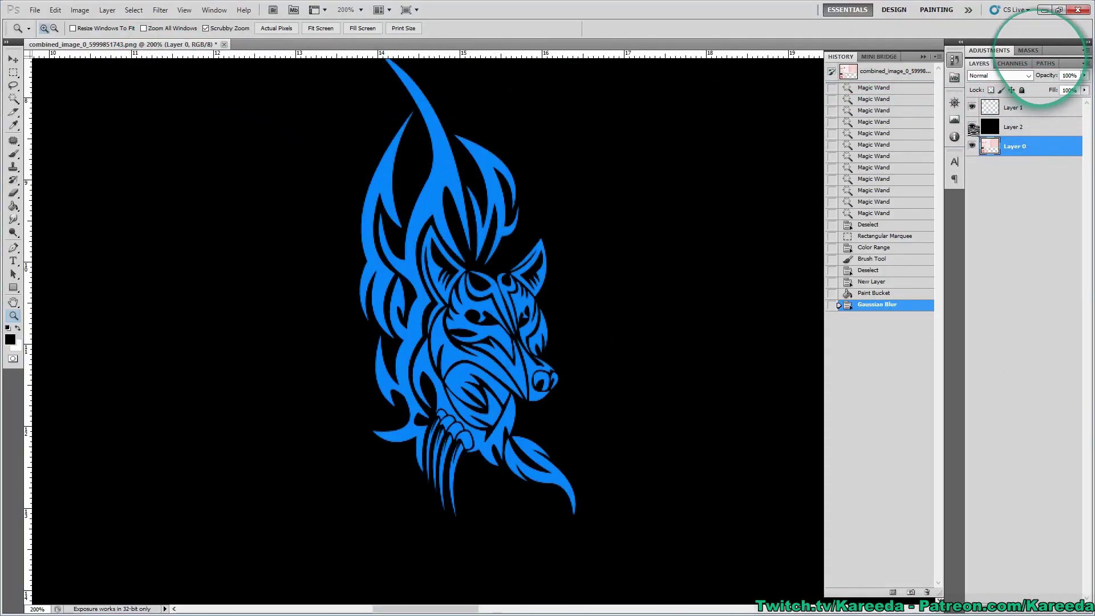
left_click_drag(972, 126, 972, 107)
key("ctrl+minus")
key("ctrl+minus")
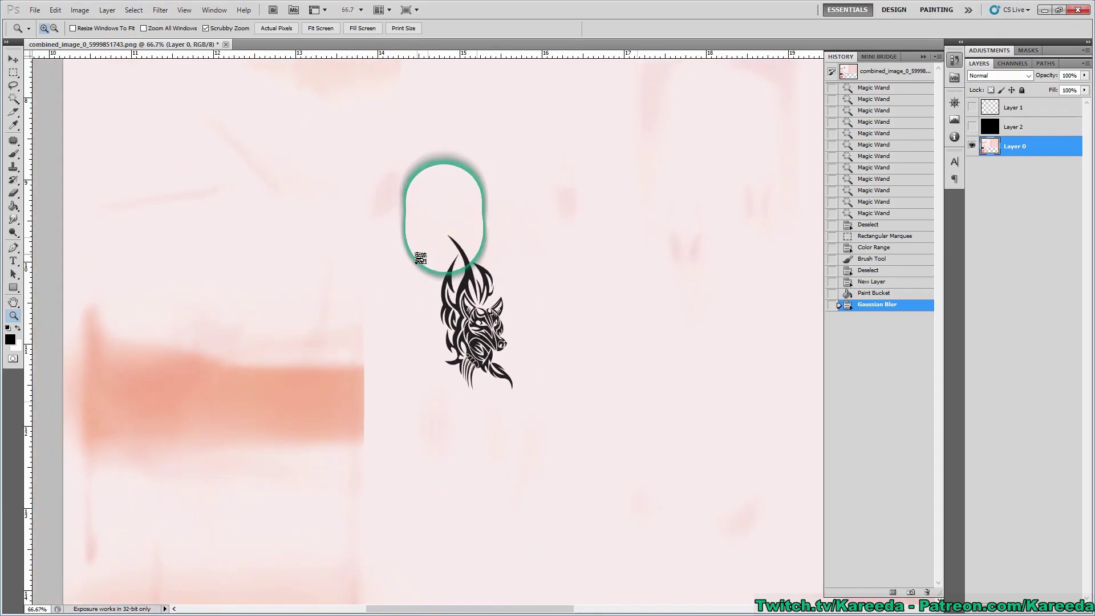
left_click_drag(286, 198, 525, 481)
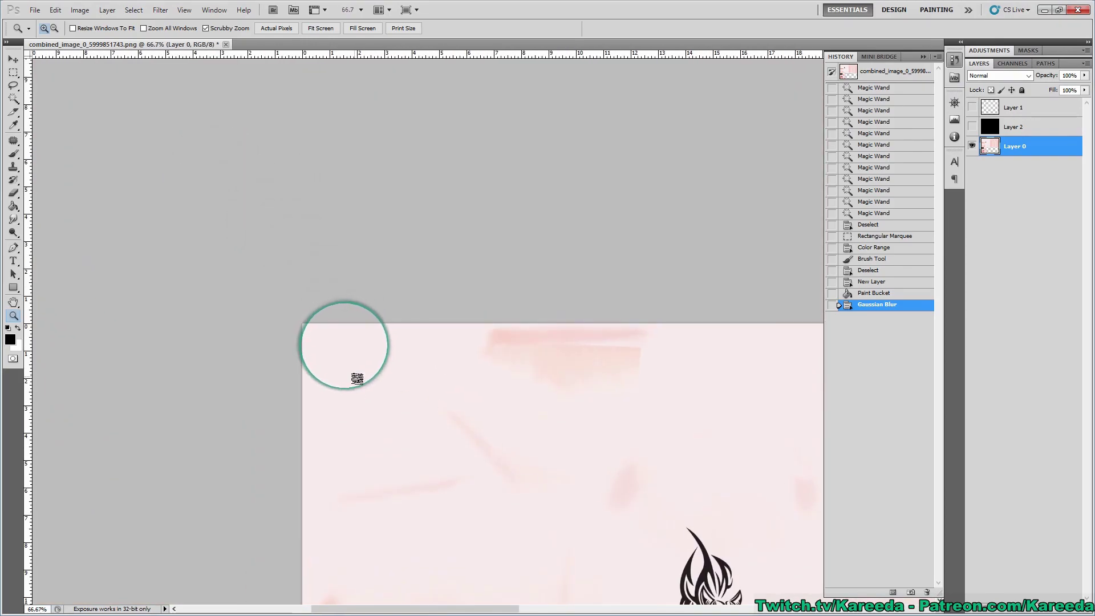
left_click_drag(357, 377, 342, 318)
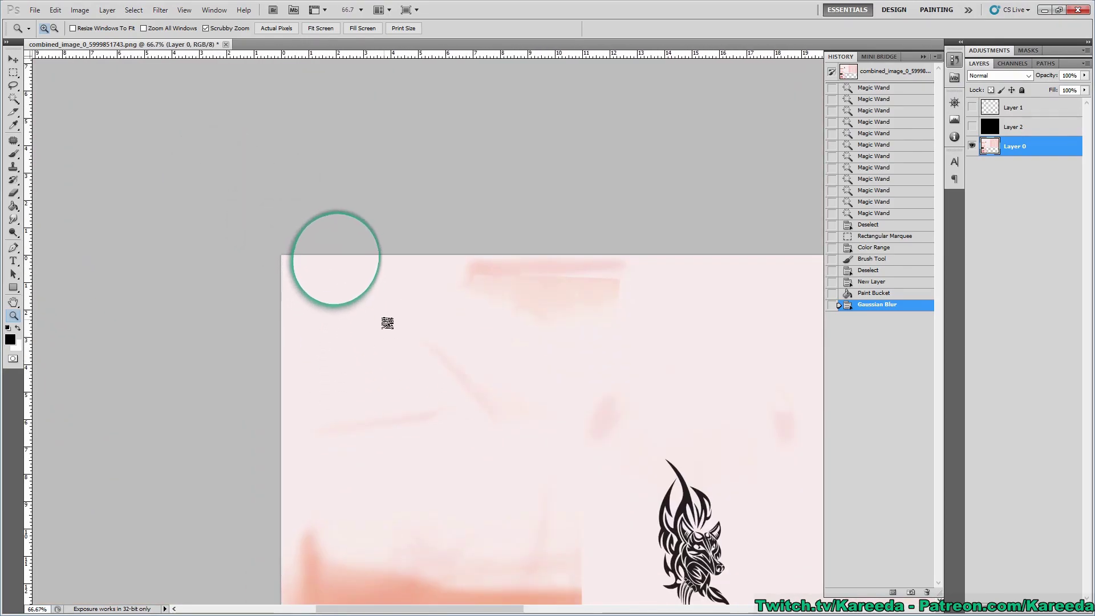
Switch to Blender and enter Edit Mode on the body mesh with the bare, untattooed arm in view.
key("alt+Tab")
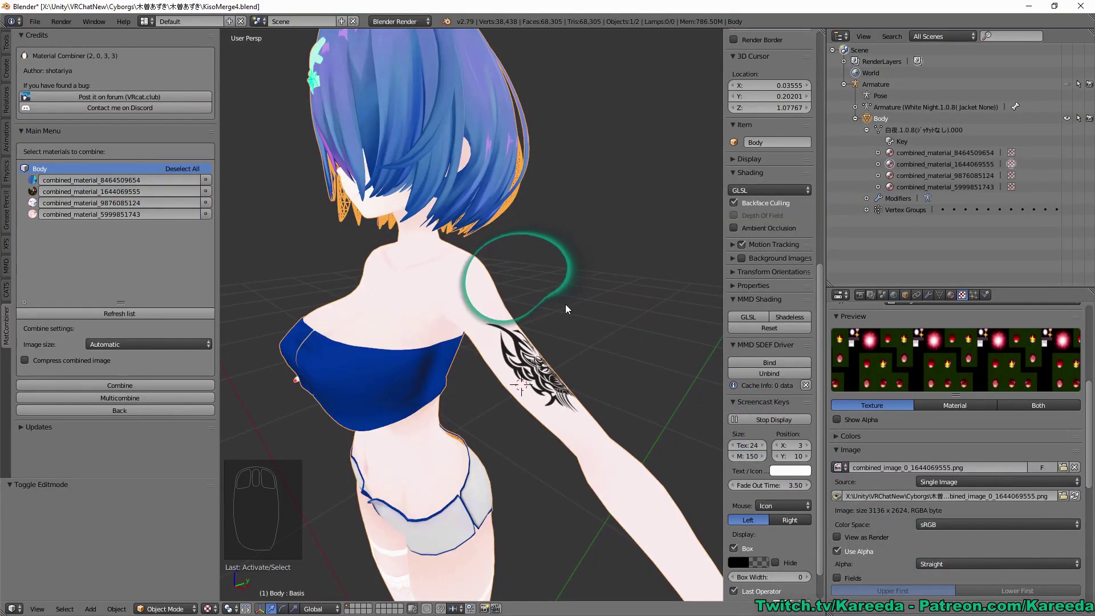
middle_click_drag(566, 308, 552, 330)
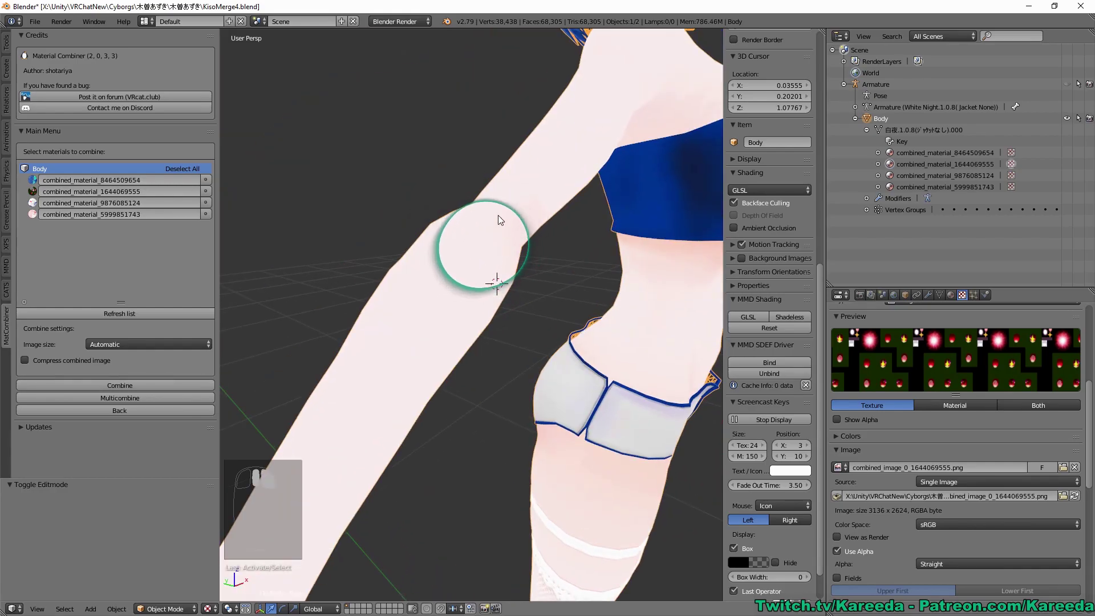
key("Tab")
middle_click_drag(497, 217, 497, 249)
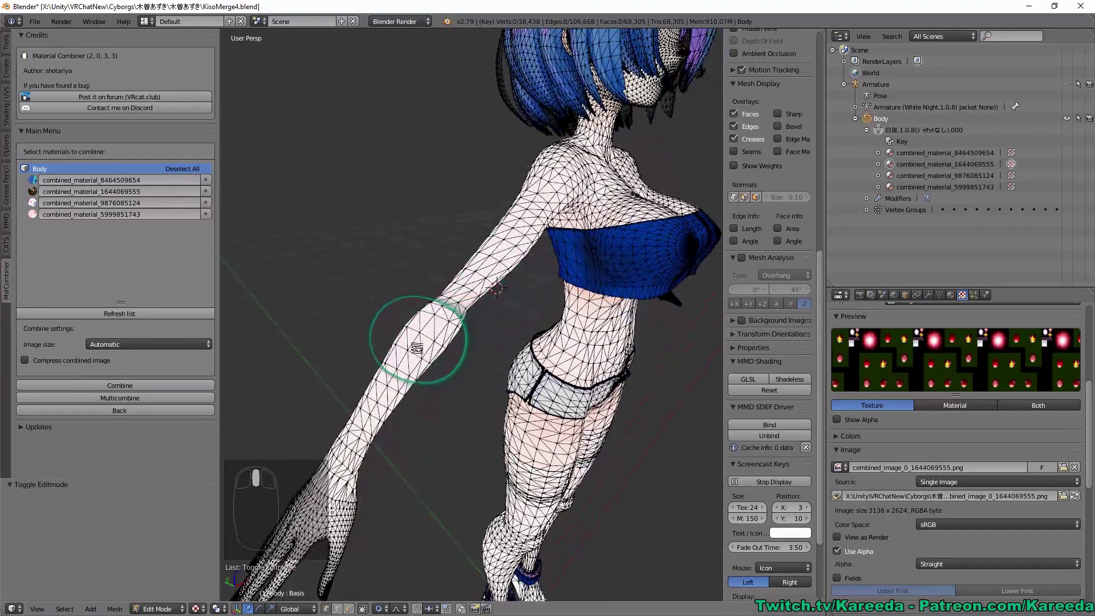
In face select mode, circle-select a patch of eight faces on the bare forearm just below the elbow.
right_click(404, 336)
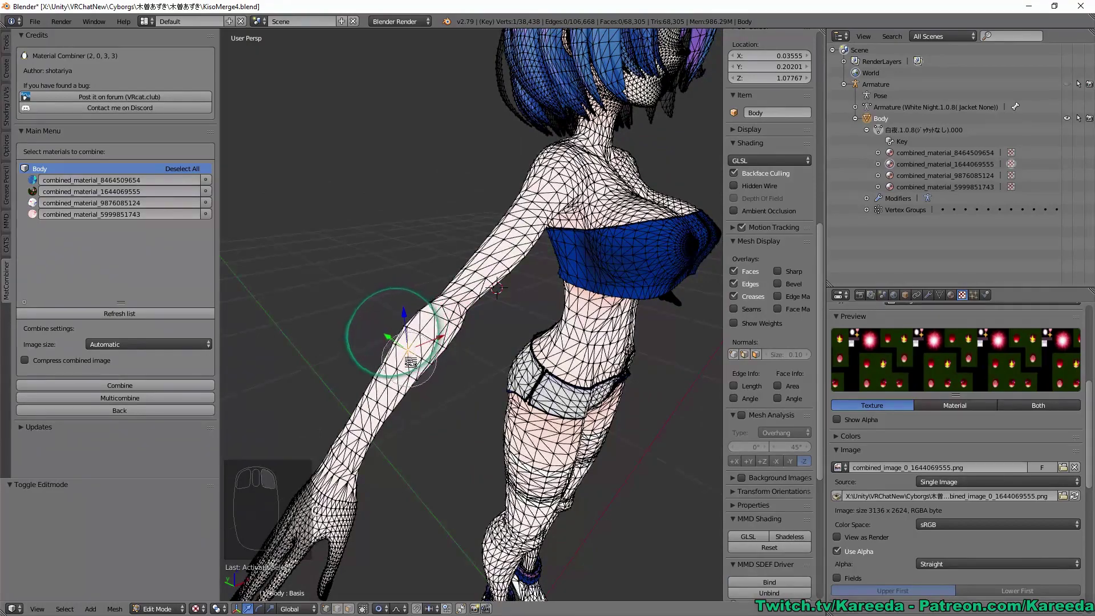
right_click(417, 362)
key("ctrl+Tab")
left_click(408, 314)
middle_click_drag(409, 326, 473, 389)
key("c")
left_click_drag(475, 382, 462, 396)
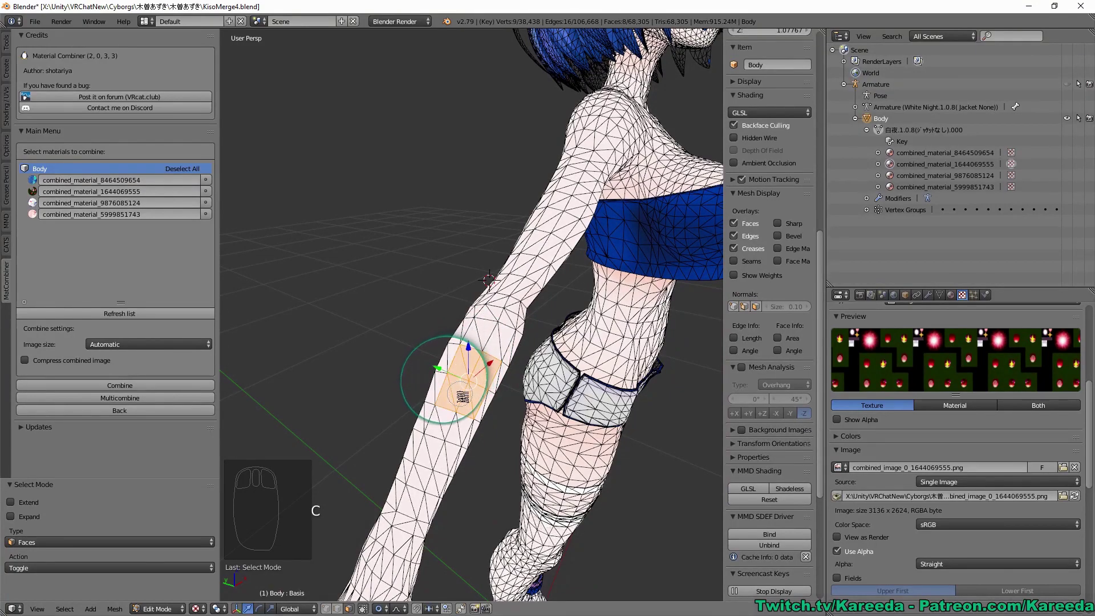
Change the screen layout to UV Editing and display body.png with the UVs of the selected forearm faces.
left_click(144, 21)
left_click(165, 124)
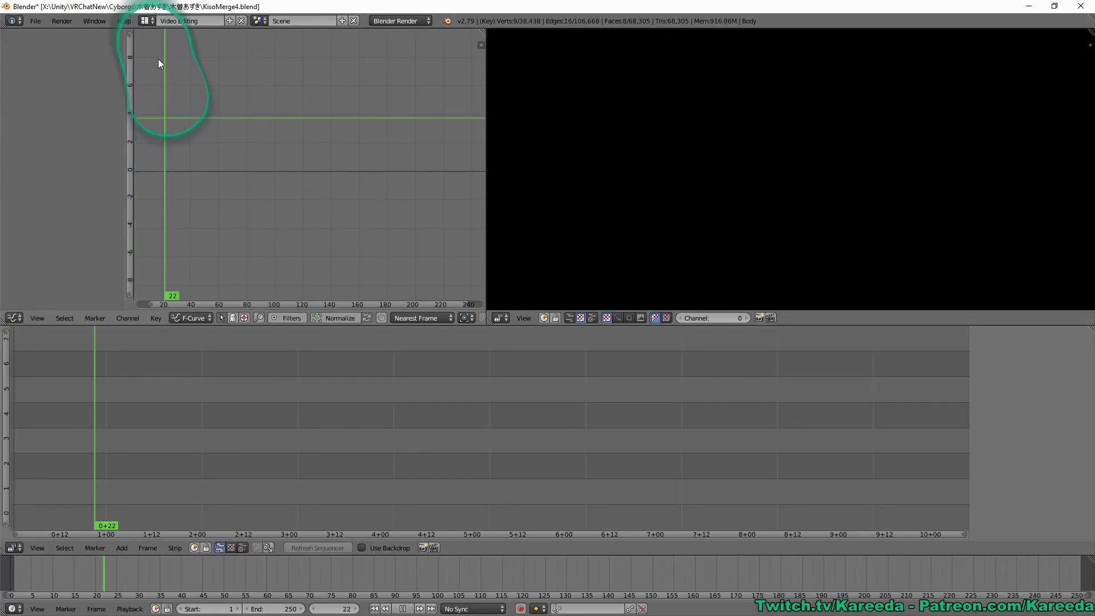
left_click(145, 21)
left_click(191, 117)
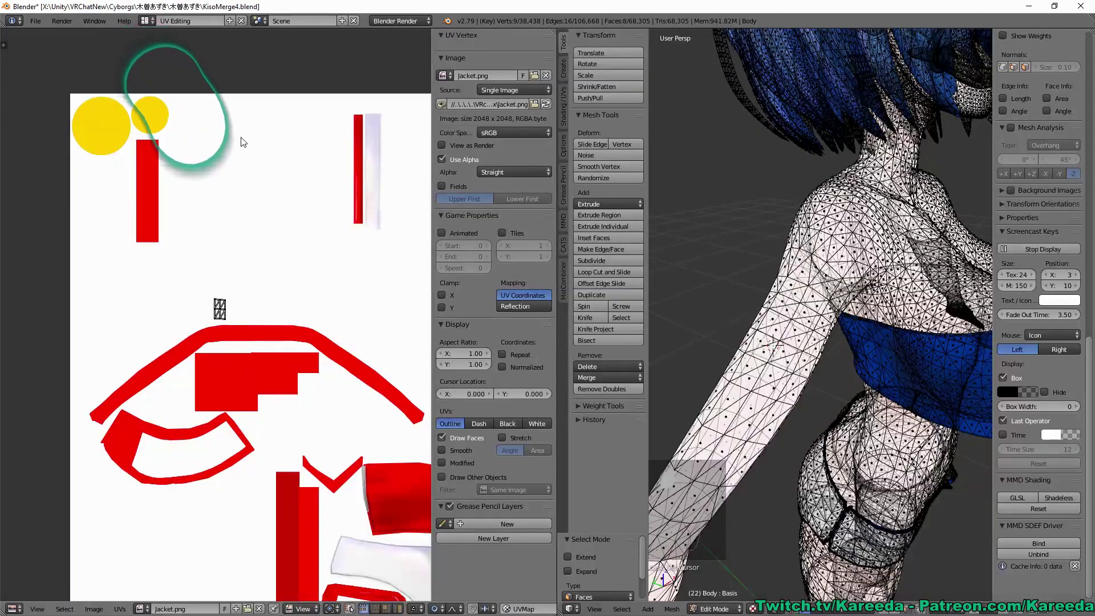
scroll(303, 293, "down", 3)
scroll(272, 299, "up", 3)
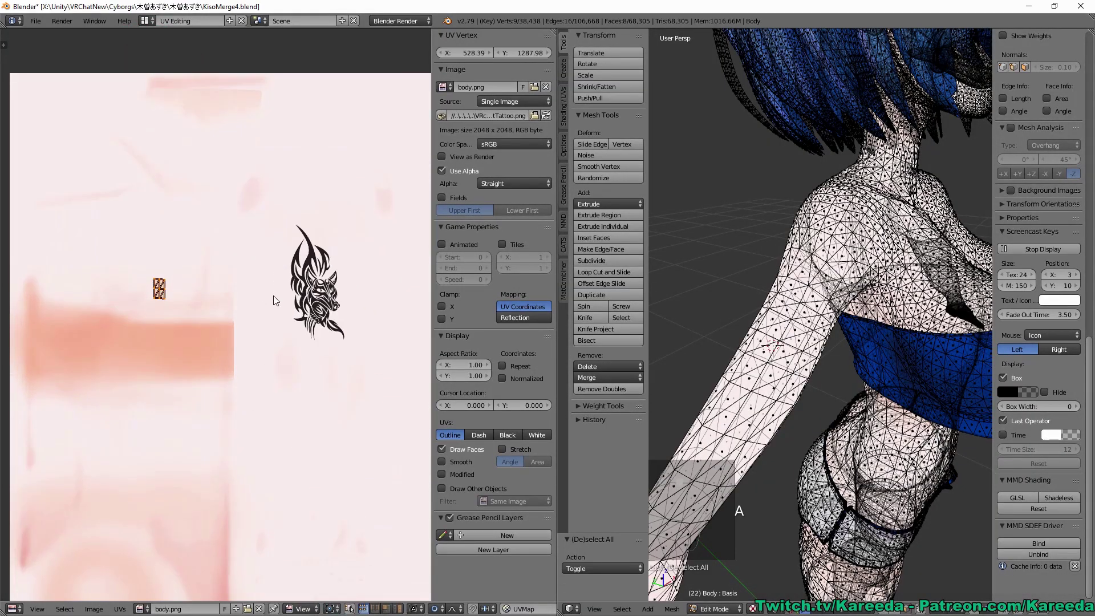
Move the forearm faces' UVs onto the wolf tattoo in body.png and enlarge them to enclose the whole design.
key("g")
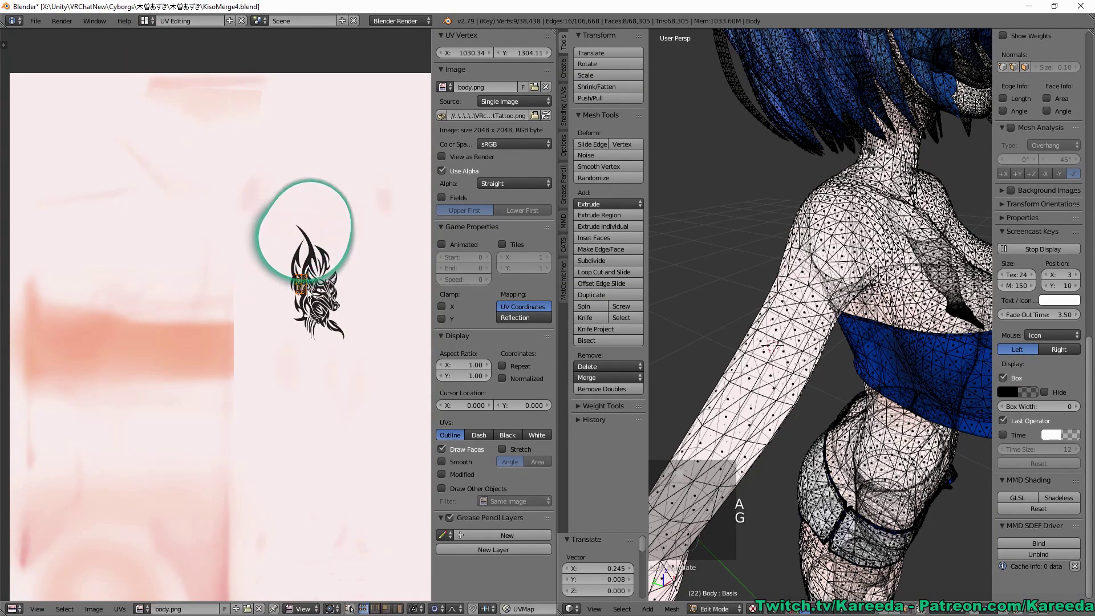
left_click(359, 305)
key("g")
key("s")
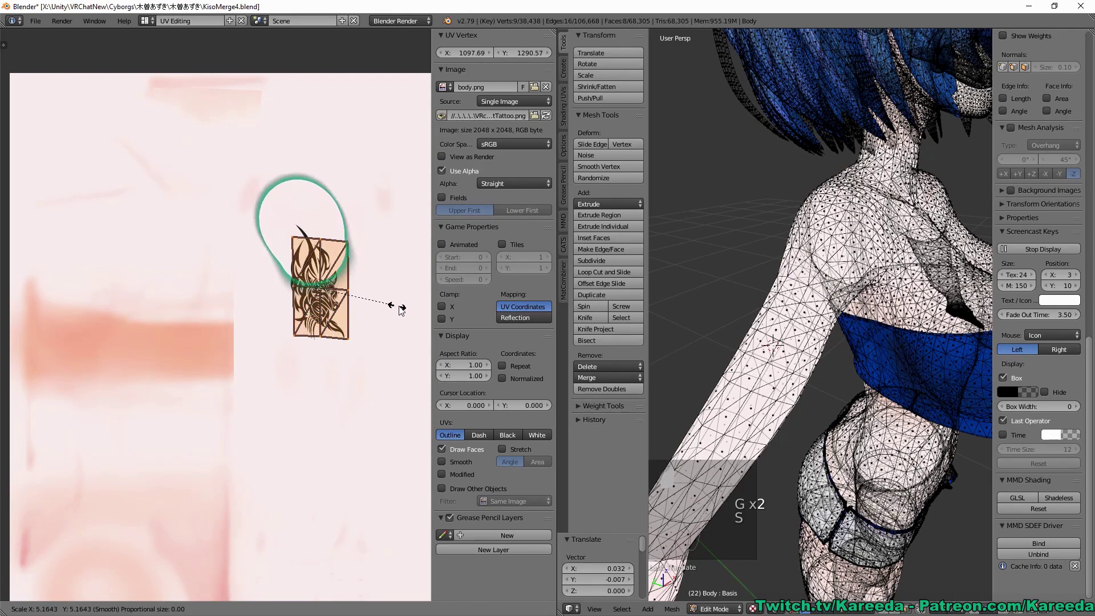
left_click(409, 308)
key("g")
left_click(410, 306)
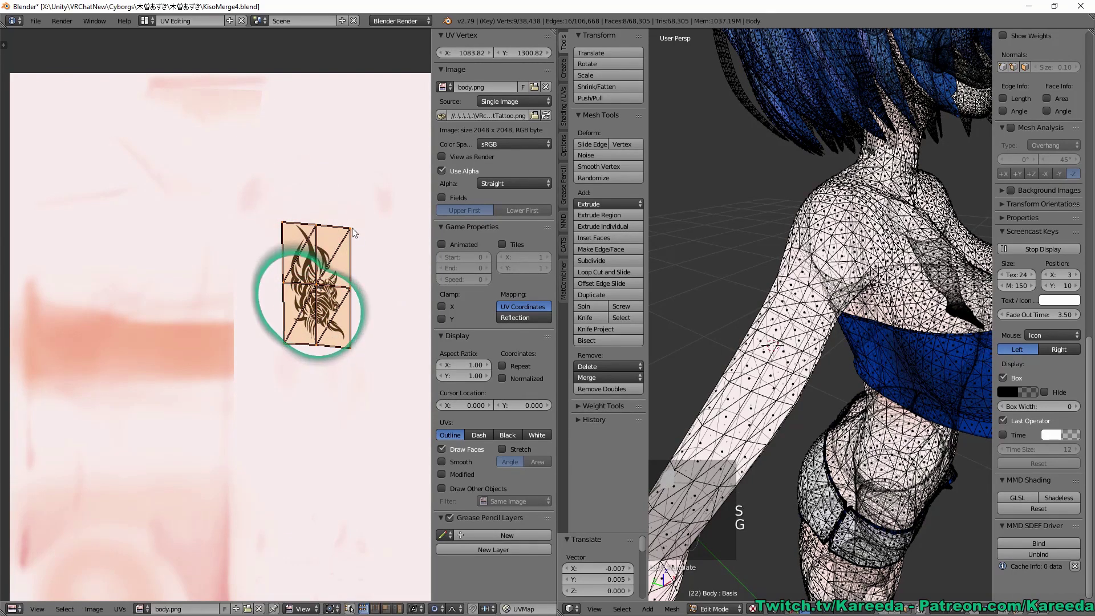
Leave Edit Mode and examine how the remapped patch looks on the forearm.
key("a")
middle_click_drag(297, 197, 268, 189)
scroll(713, 334, "up", 3)
key("Tab")
scroll(718, 334, "down", 5)
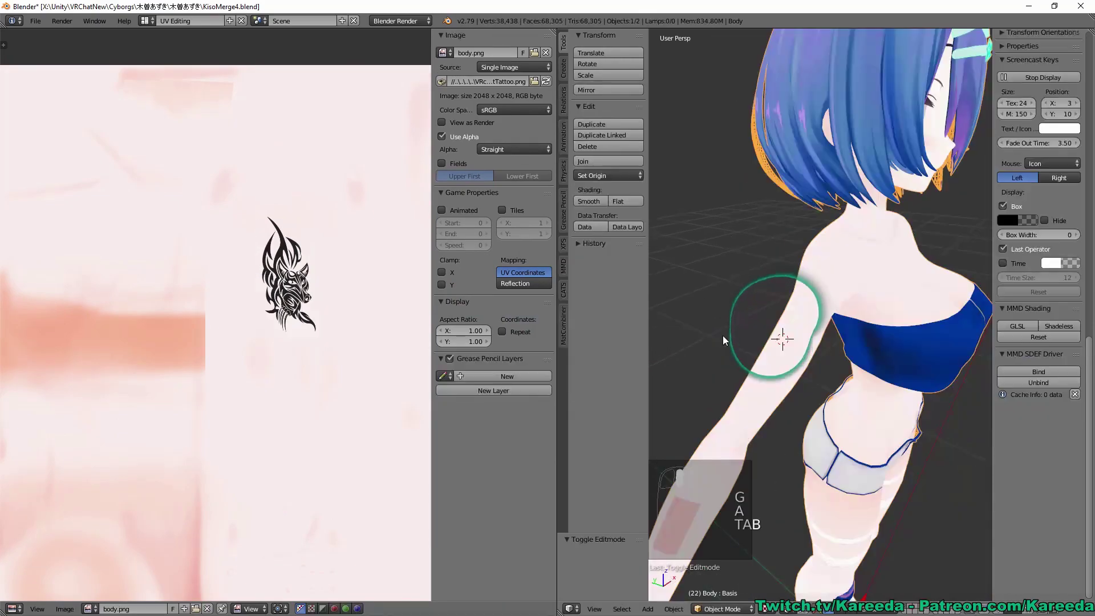
mouse_move(723, 335)
middle_mouse_down()
mouse_move(735, 320)
mouse_move(747, 326)
mouse_move(734, 324)
middle_mouse_up()
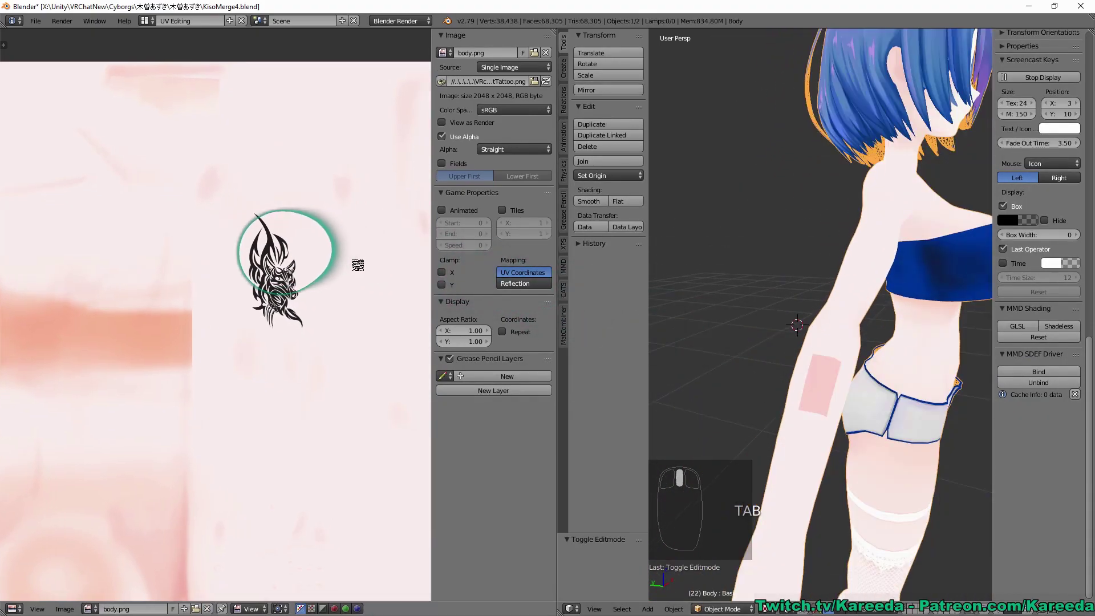
Return to Edit Mode and switch the UV editor's image to combined_image_0_5999851743.png.
key("Tab")
left_click(147, 608)
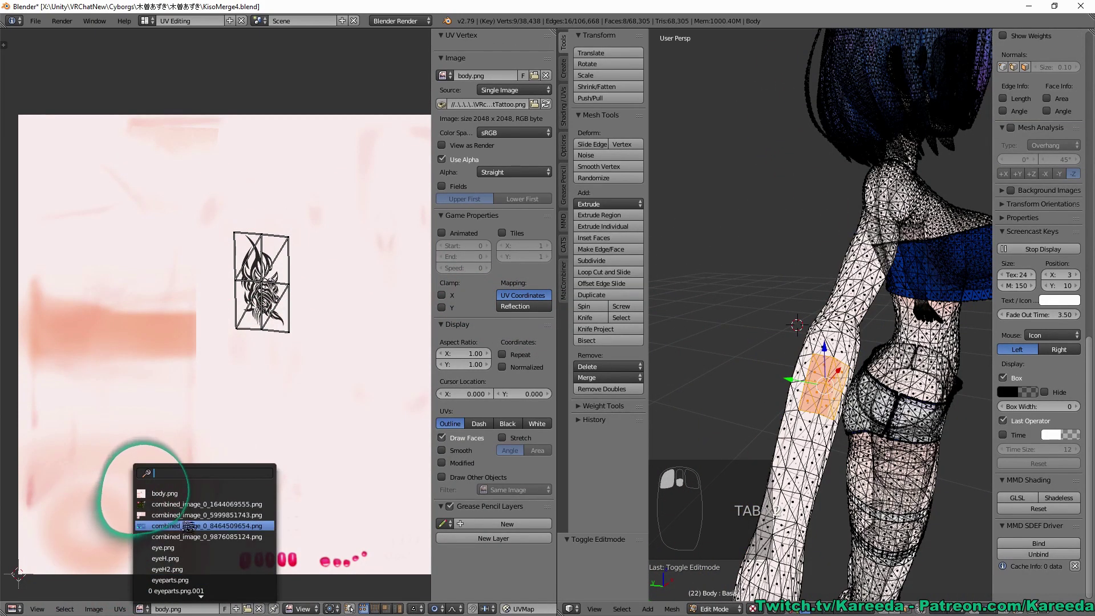
left_click(188, 515)
scroll(265, 305, "down", 2)
middle_click_drag(316, 305, 335, 318)
Select all the patch's UVs, move them onto the wolf tattoo in the combined texture and scale them to about 0.43.
key("a")
middle_click_drag(296, 286, 358, 338)
scroll(245, 305, "up", 2)
key("g")
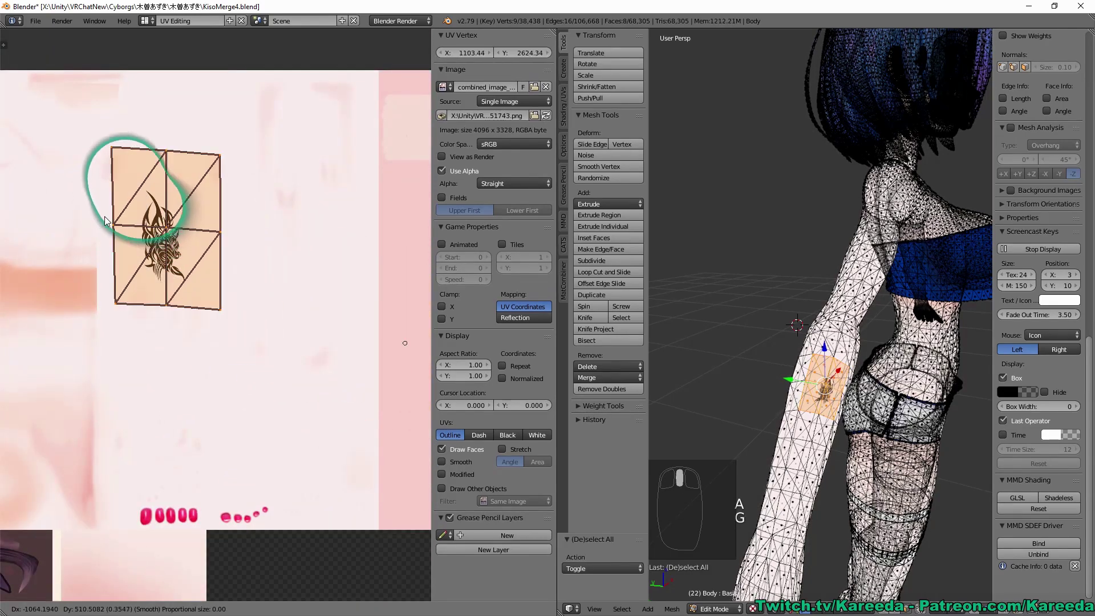
left_click(419, 179)
scroll(227, 290, "up", 2)
middle_click_drag(227, 291, 286, 273)
scroll(279, 271, "up", 1)
key("s")
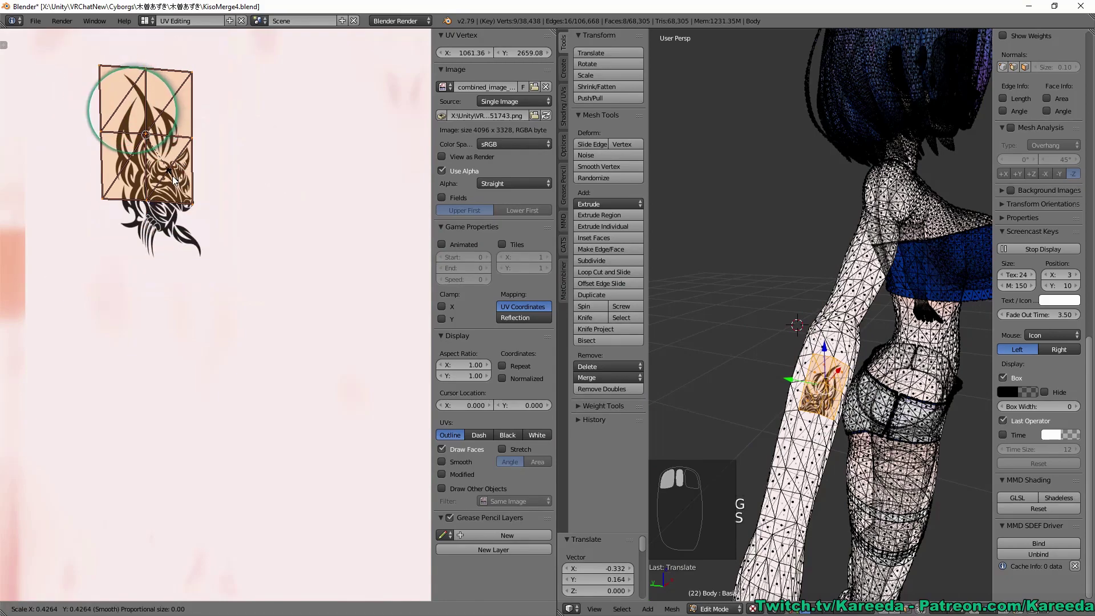
left_click(175, 172)
Center the patch's UVs on the wolf and enlarge them about 1.5 times to enclose the complete tattoo.
key("g")
left_click(187, 226)
key("s")
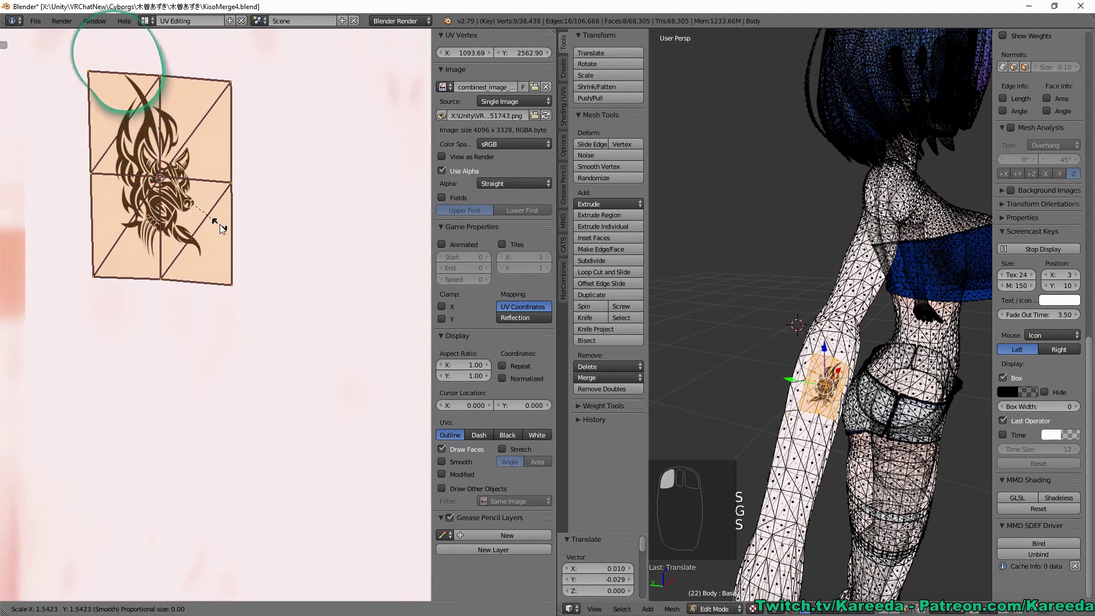
left_click(220, 221)
key("g")
left_click(213, 215)
Leave Edit Mode and examine the wolf tattoo on the forearm from near and far.
left_click(750, 338)
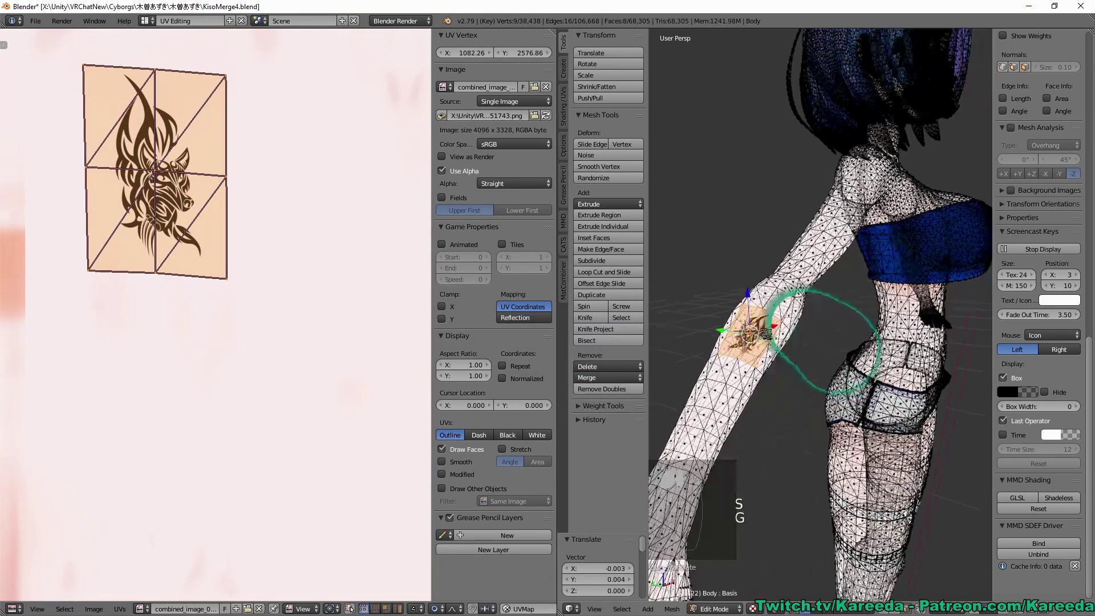
key("Tab")
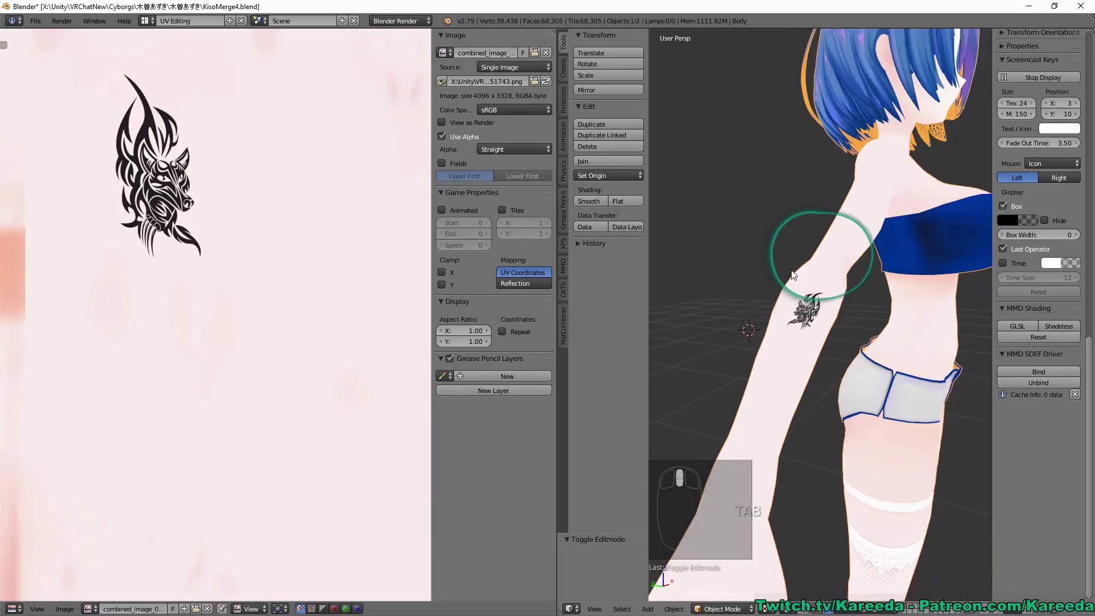
scroll(741, 265, "down", 2)
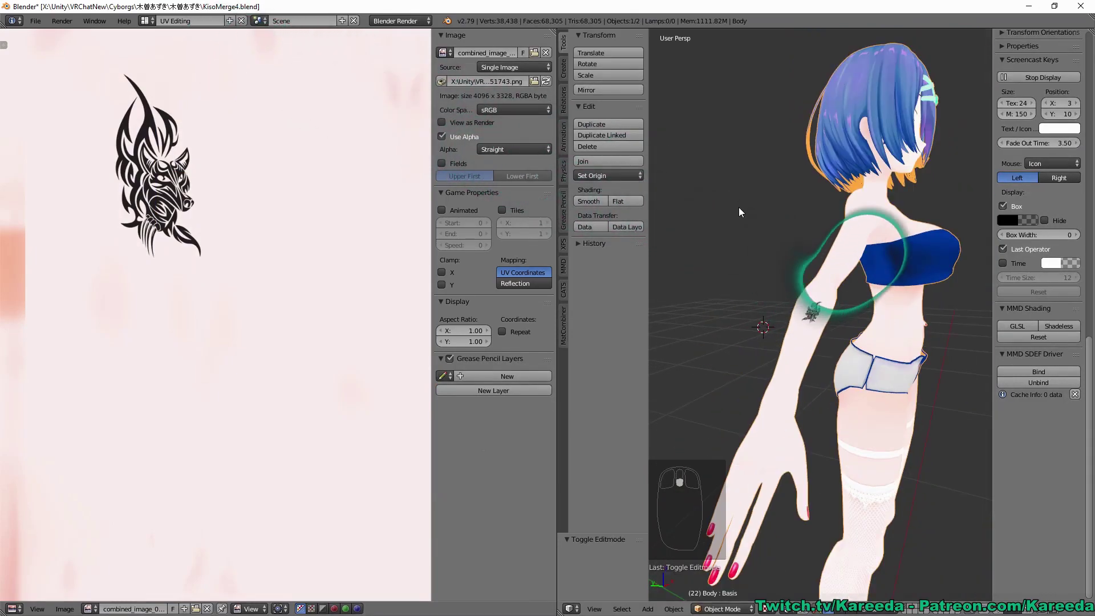